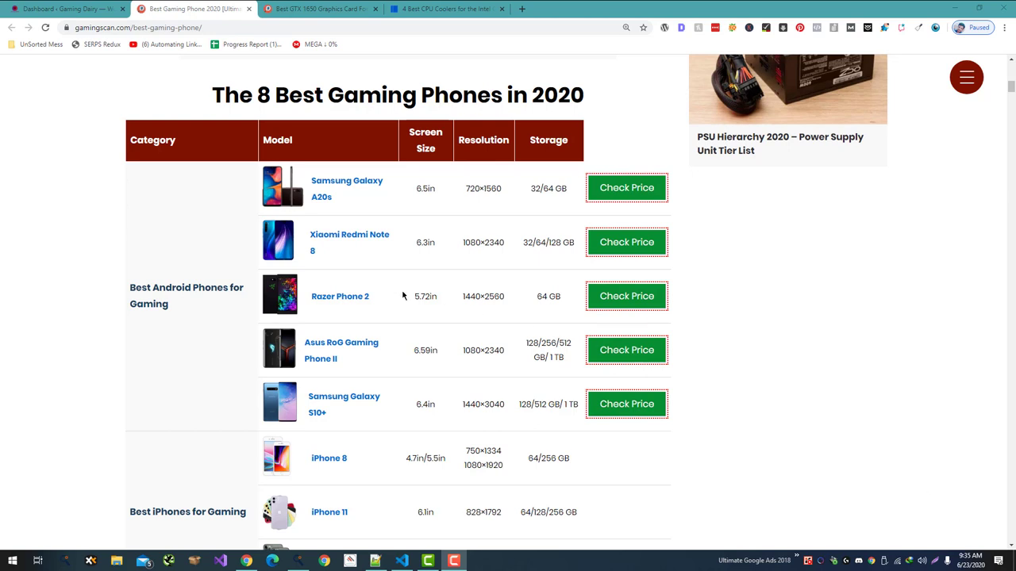
Open the developer tools on the gaming phones and GTX 1650 graphics cards pages and display the GTX 1650 article in mobile layout
scroll(165, 256, "down", 3)
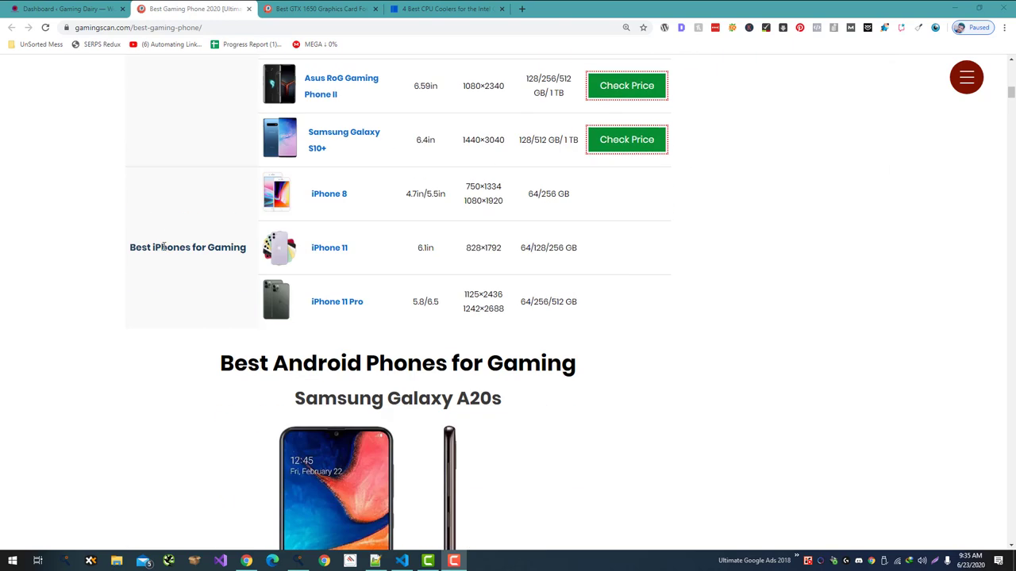
scroll(167, 238, "up", 3)
right_click(210, 146)
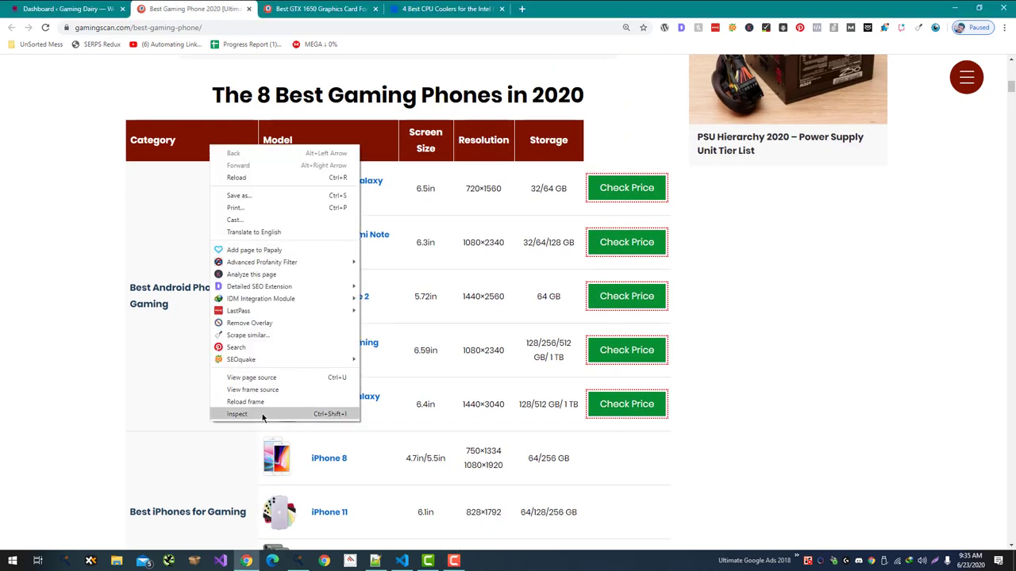
left_click(263, 415)
key("ctrl+Tab")
right_click(230, 150)
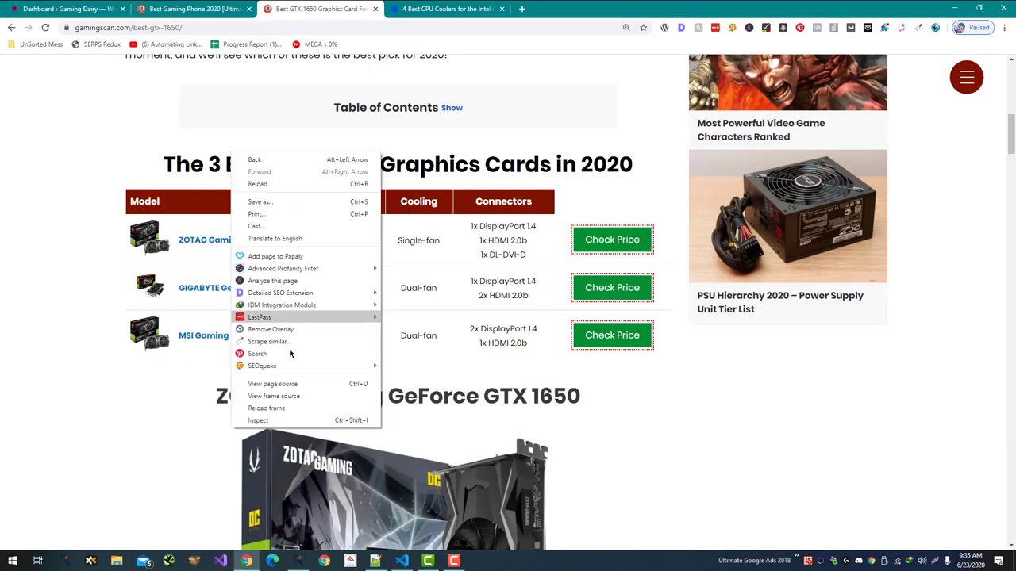
left_click(291, 420)
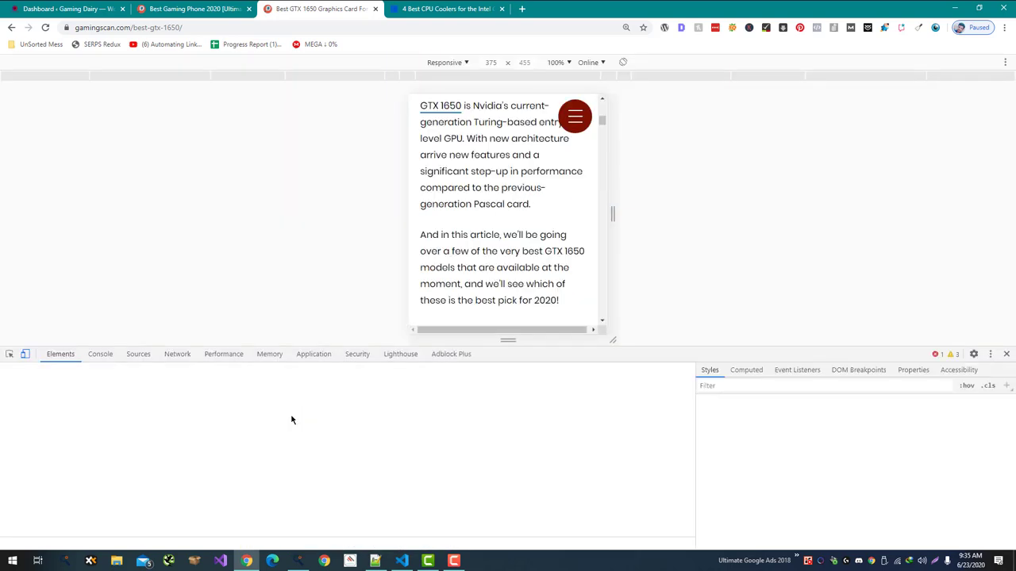
scroll(507, 214, "down", 1)
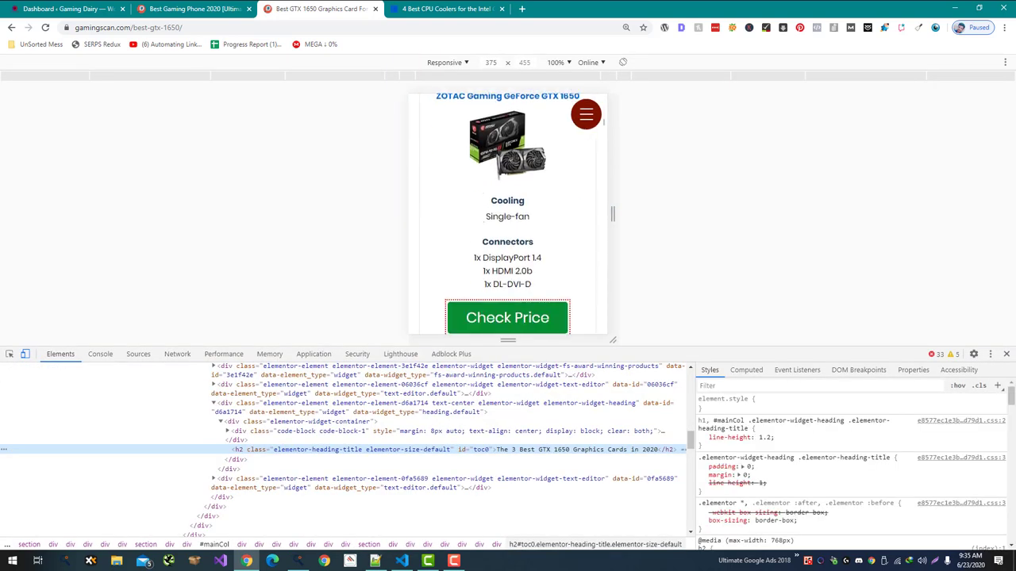
Examine how the gaming phones comparison table is laid out in mobile view, from the Samsung Galaxy A20s through the following models
key("ctrl+shift+Tab")
scroll(489, 244, "down", 1)
scroll(489, 245, "down", 5)
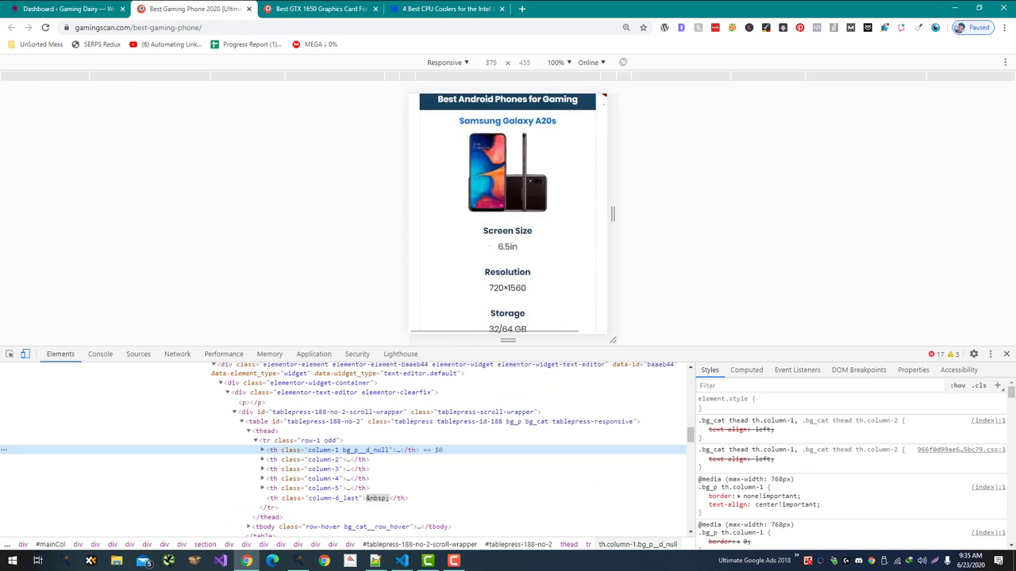
scroll(489, 245, "up", 1)
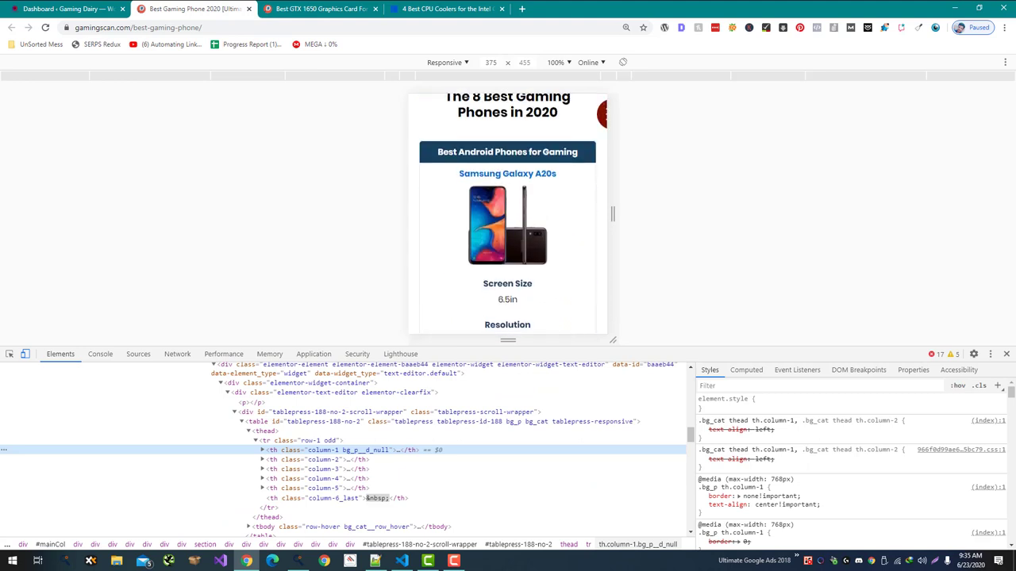
scroll(508, 214, "down", 12)
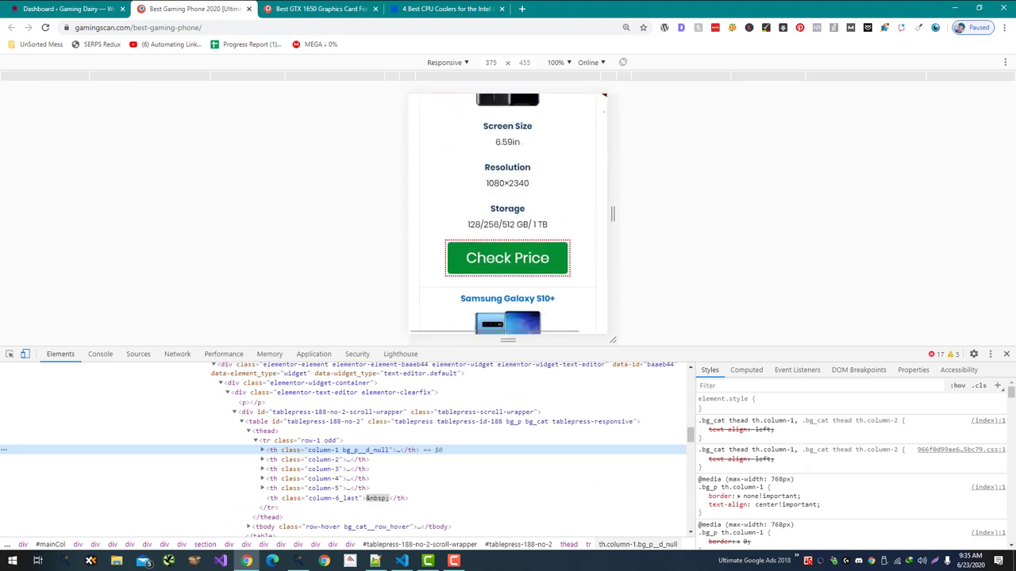
scroll(507, 214, "down", 4)
Compare the GTX 1650 graphics cards table in its desktop and mobile layouts
key("ctrl+Tab")
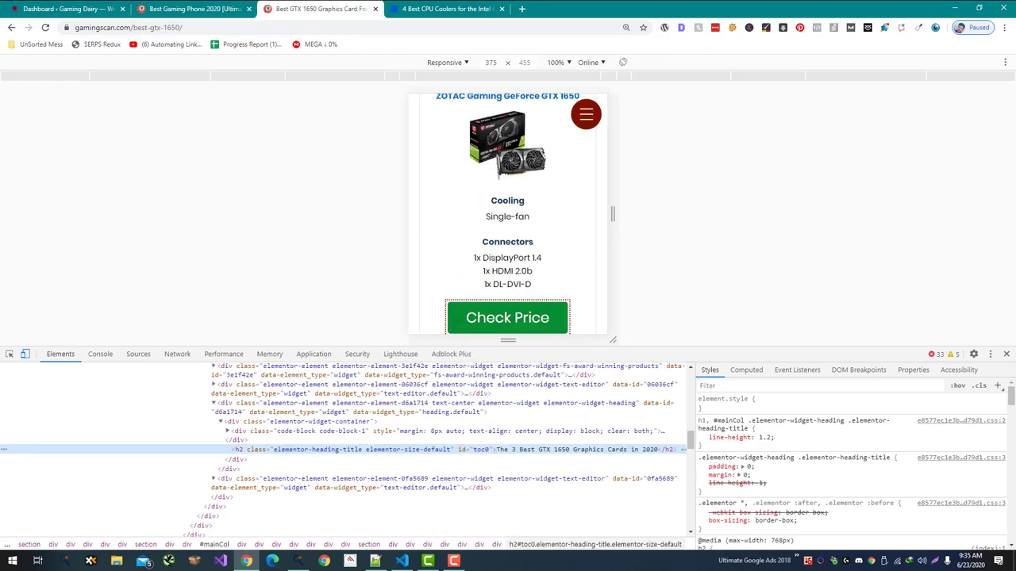
scroll(507, 214, "up", 2)
key("ctrl+shift+m")
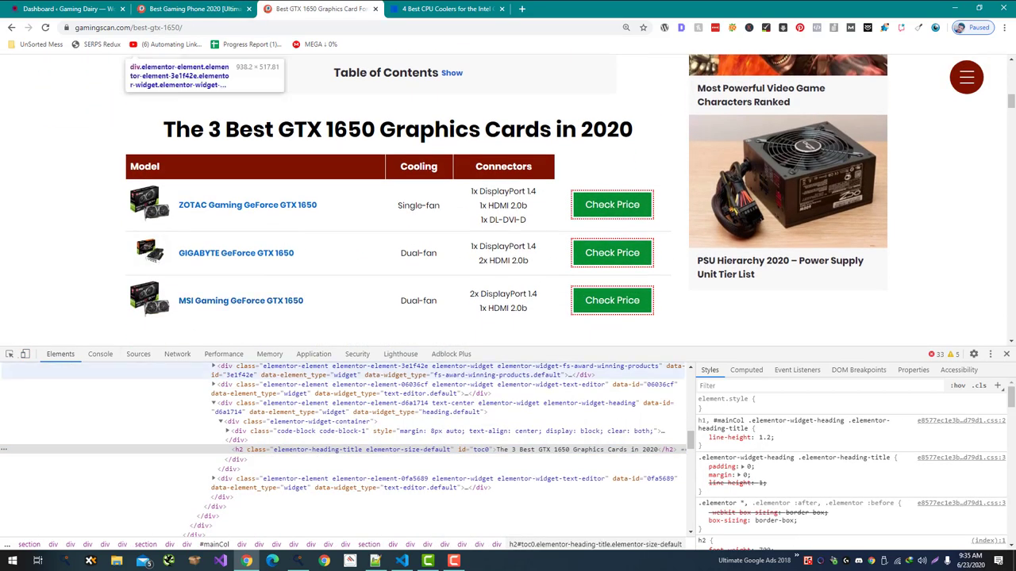
key("ctrl+shift+m")
scroll(412, 228, "down", 5)
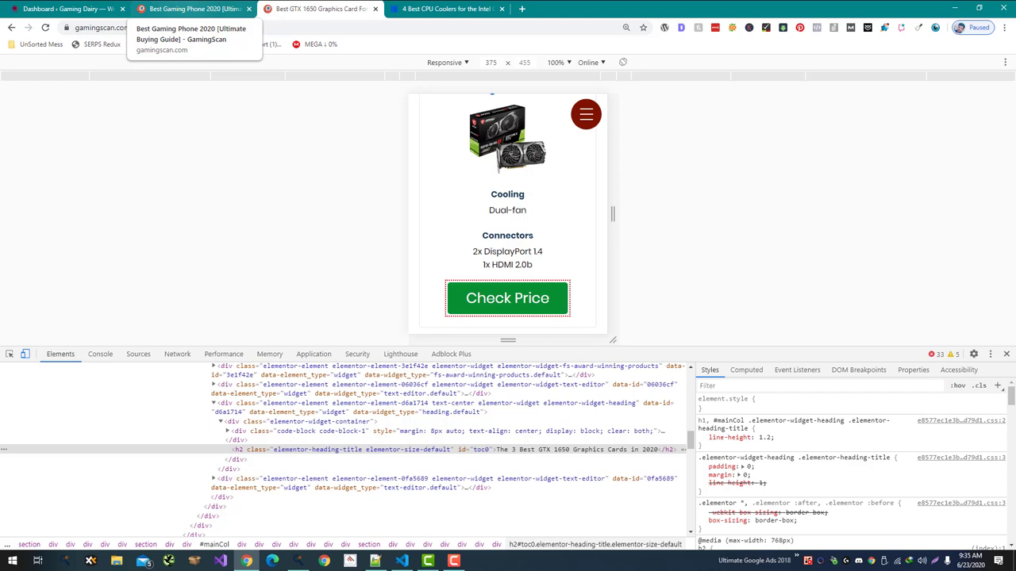
Bring up the Universal Affiliate Designing App to view its tools, and return to the gaming phones page
left_click(299, 561)
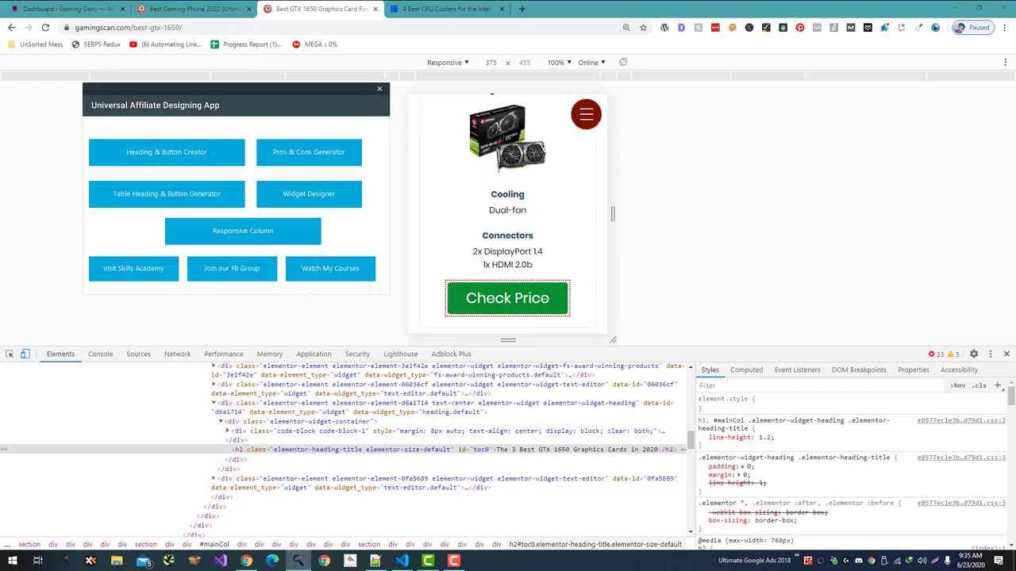
left_click_drag(273, 100, 415, 100)
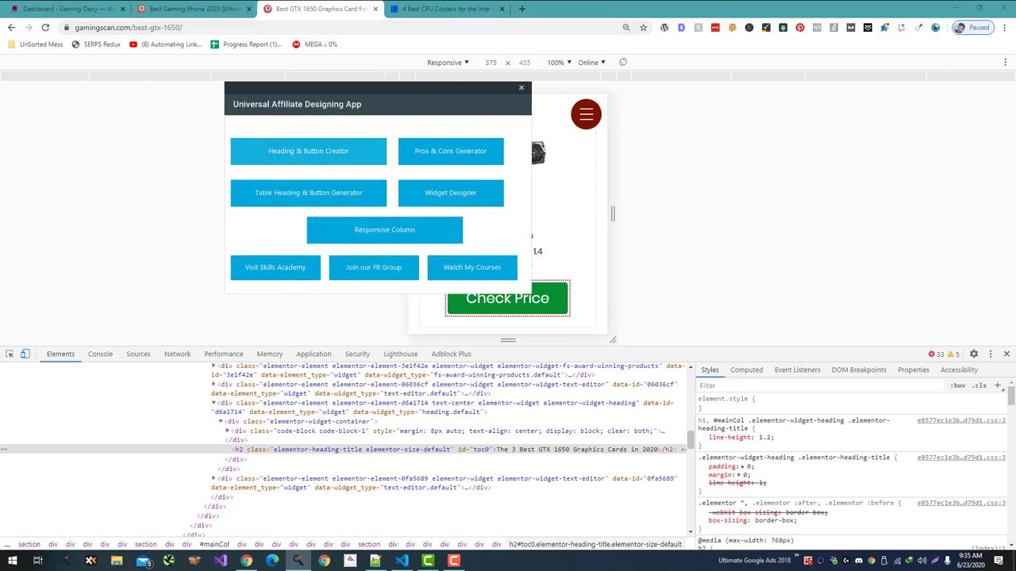
left_click(220, 9)
Inspect the i7-10700K CPU coolers page in mobile view and examine its recommendations table
left_click(469, 9)
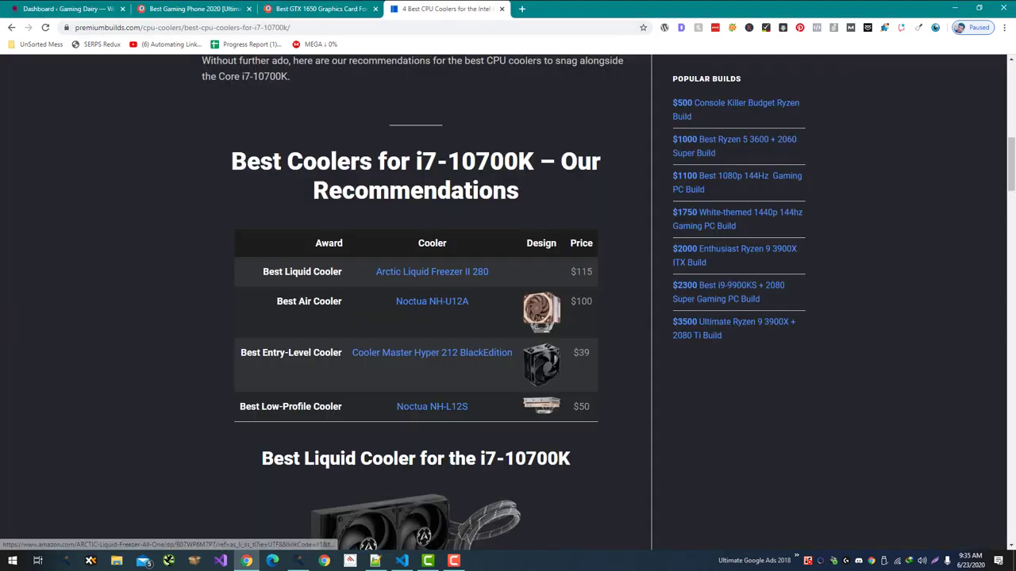
right_click(392, 133)
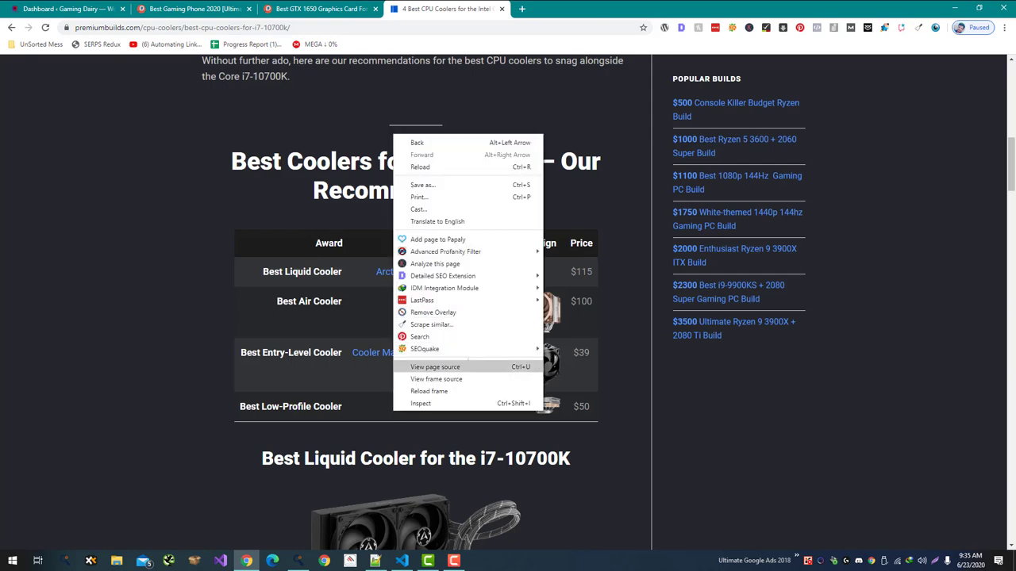
left_click(429, 403)
scroll(508, 214, "down", 10)
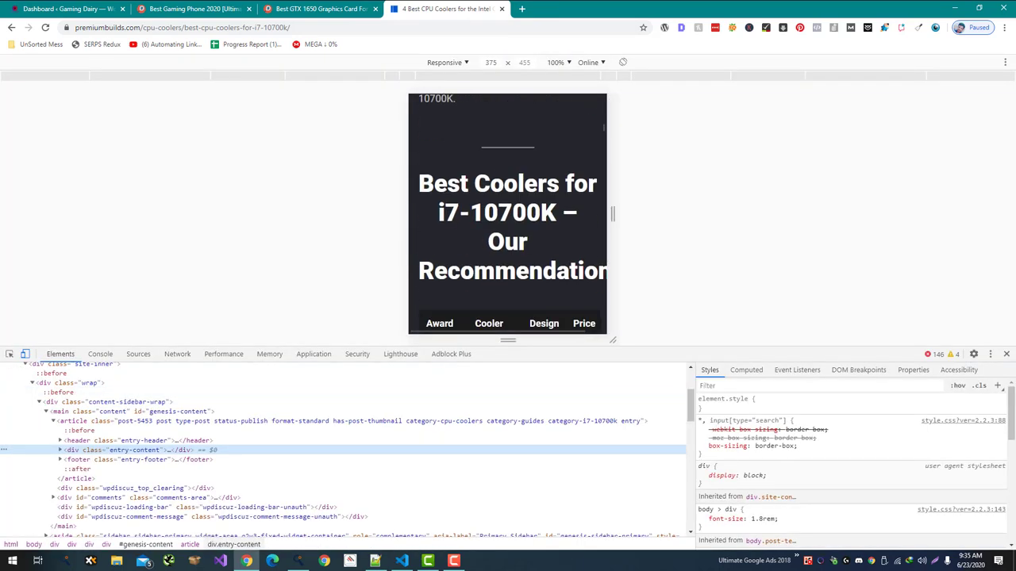
scroll(508, 214, "down", 3)
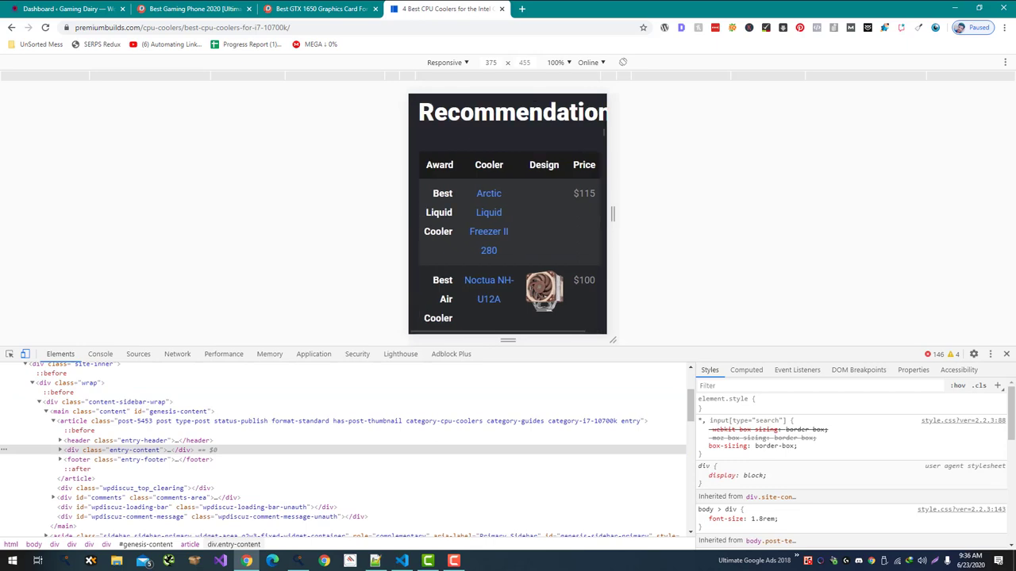
scroll(508, 214, "down", 4)
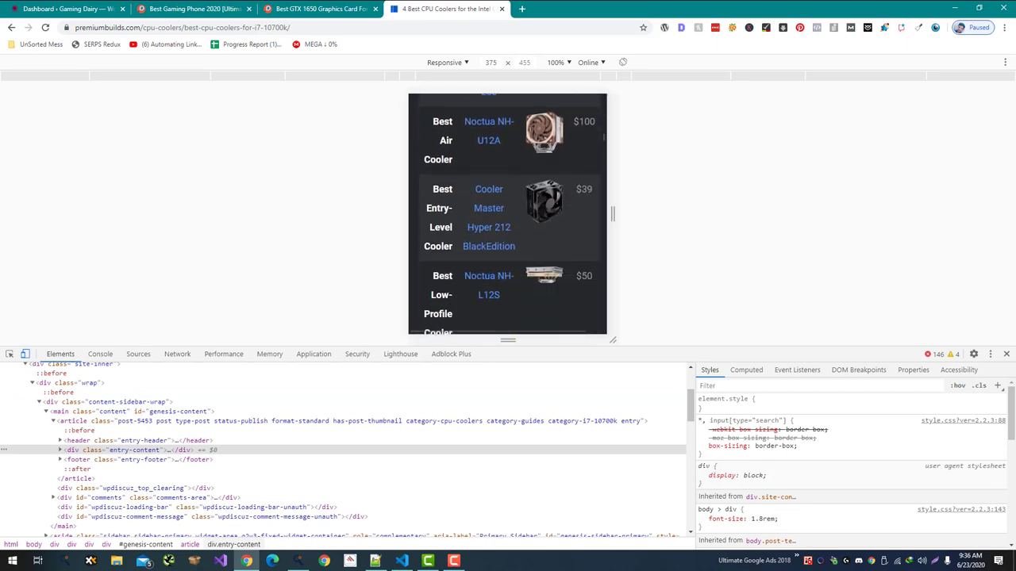
Switch the CPU coolers page back to desktop layout and review its recommendations table
scroll(508, 215, "up", 3)
key("ctrl+shift+m")
scroll(415, 198, "up", 4)
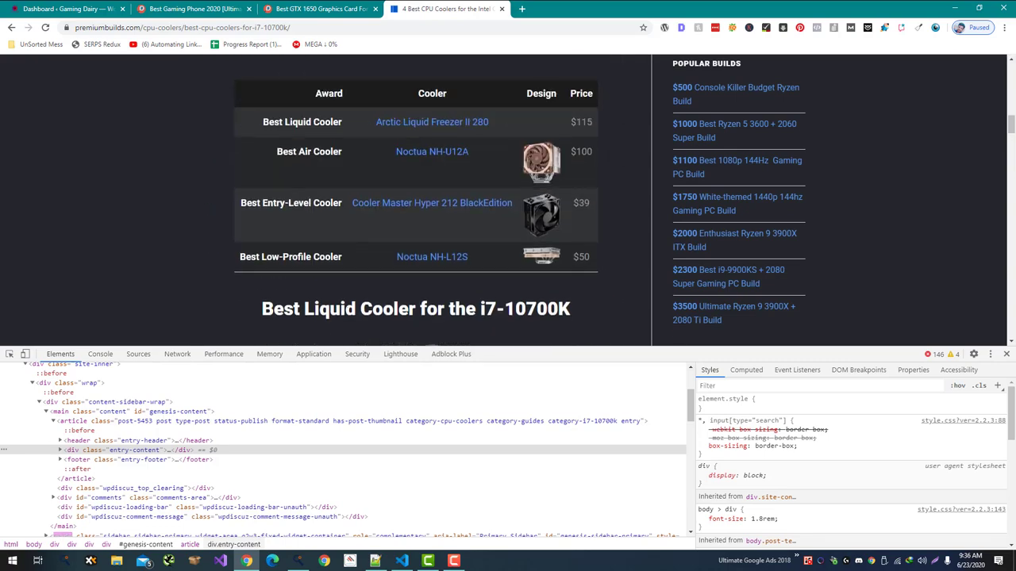
scroll(416, 198, "down", 3)
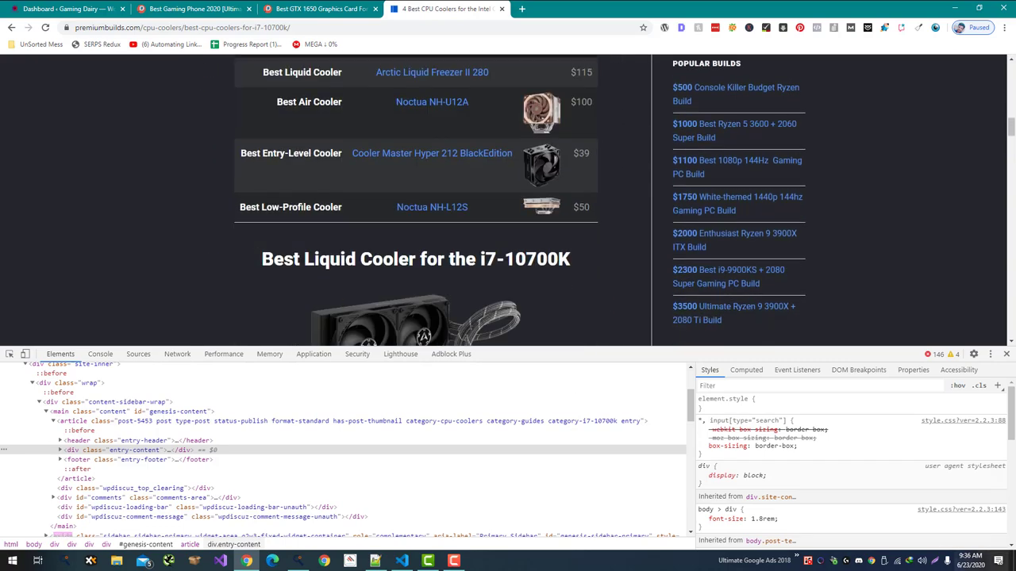
Show the desktop and create a new text document there named Product Names
left_click(1012, 561)
right_click(490, 271)
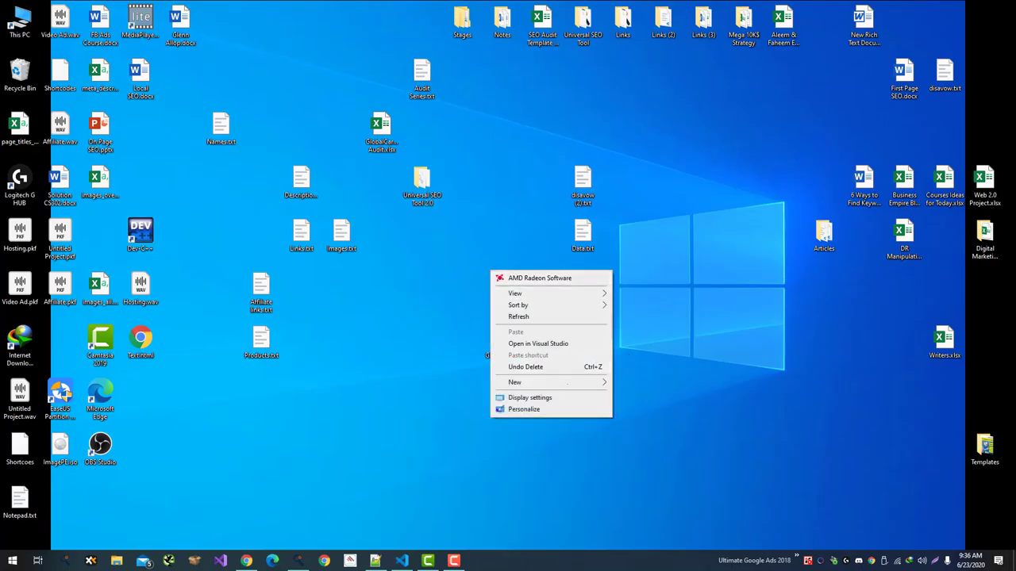
mouse_move(555, 382)
left_click(648, 468)
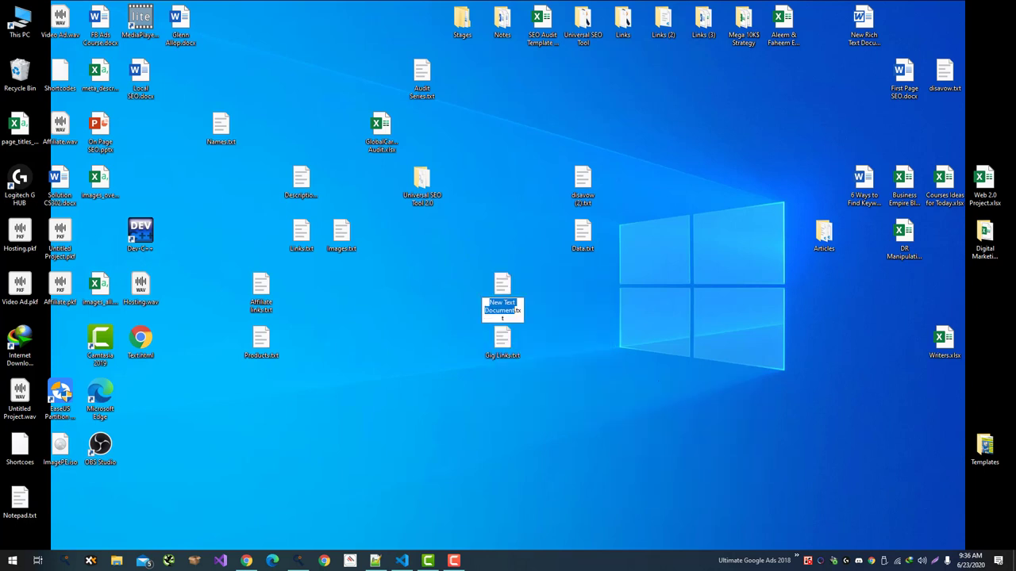
type("Pro")
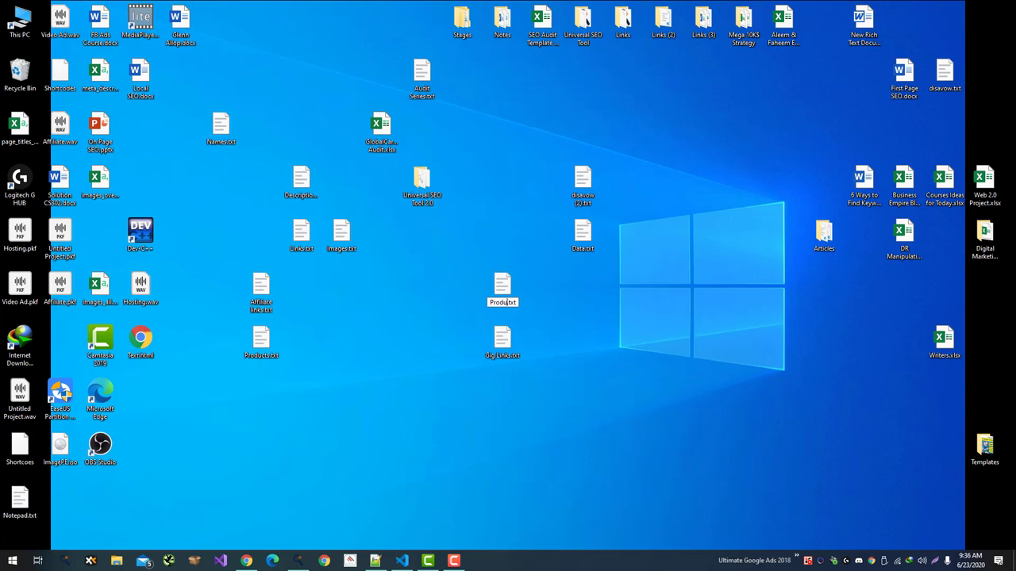
type("duct Names")
key("Return")
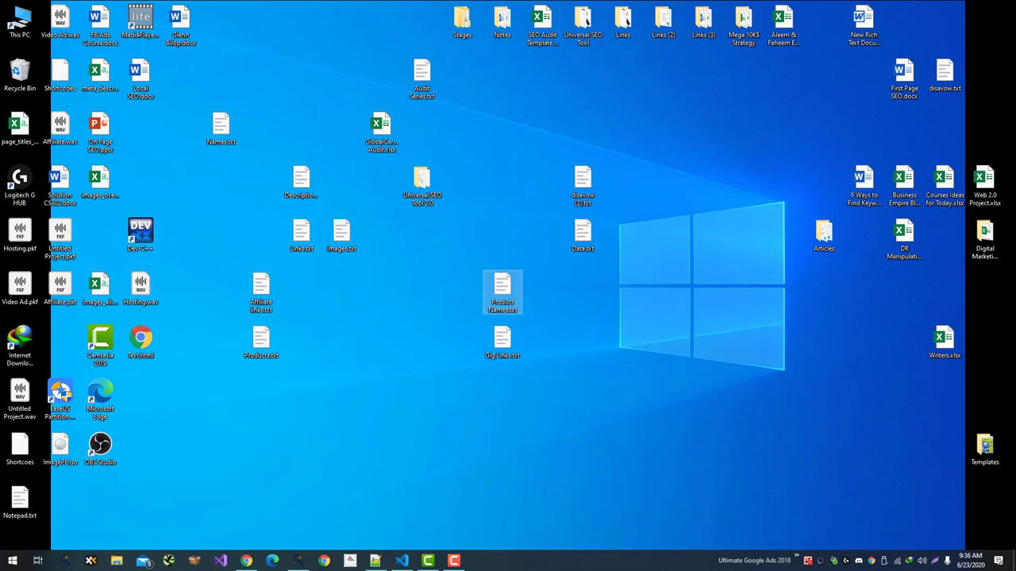
Create a second text document on the desktop named Product Links
right_click(545, 302)
mouse_move(603, 413)
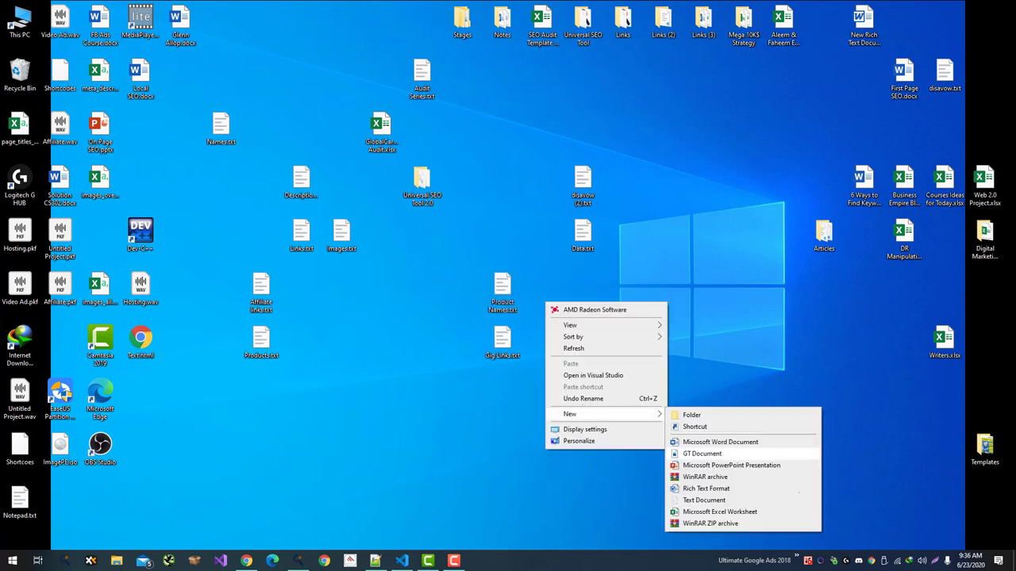
left_click(714, 500)
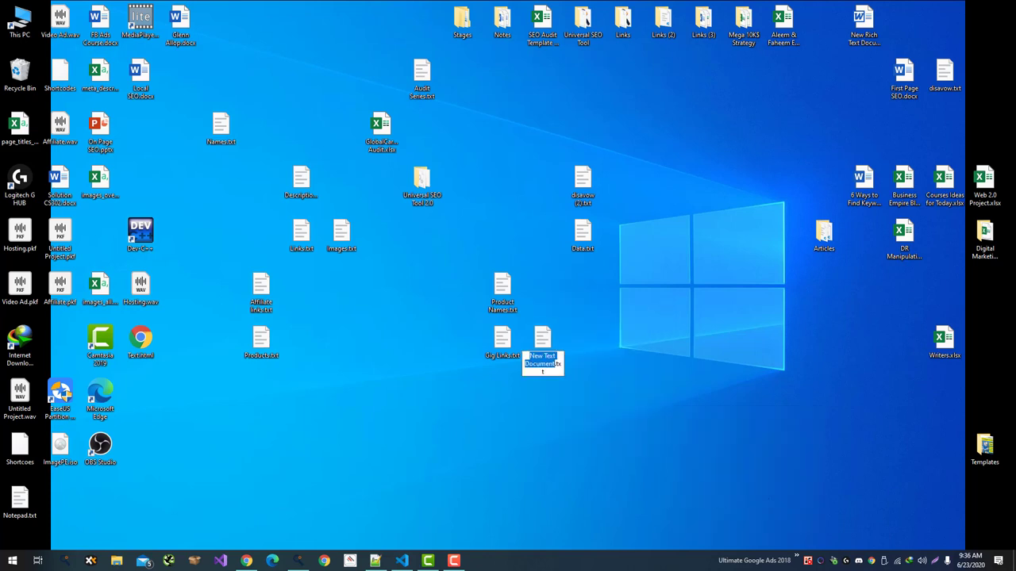
type("P")
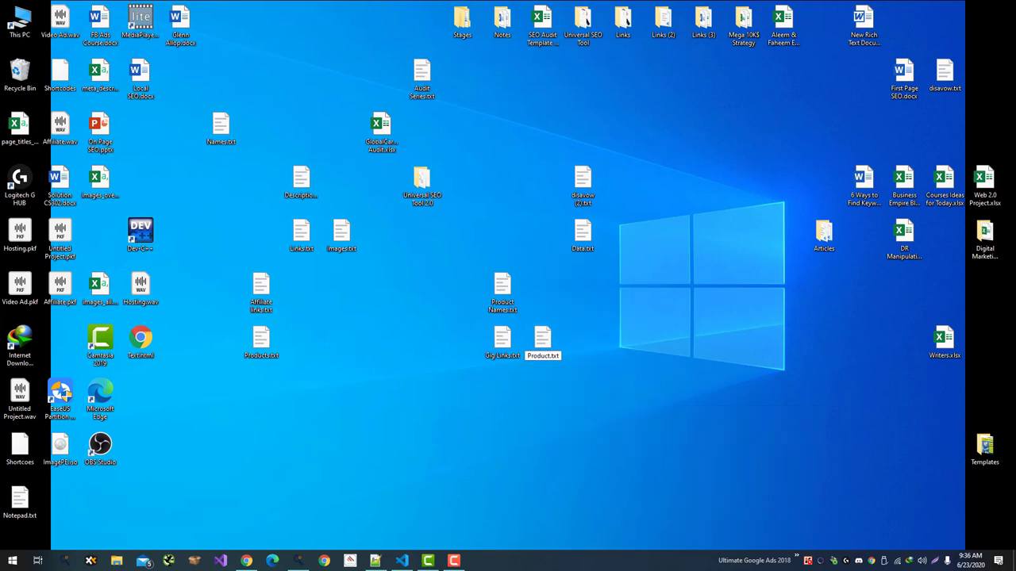
type("roduct Links")
key("Return")
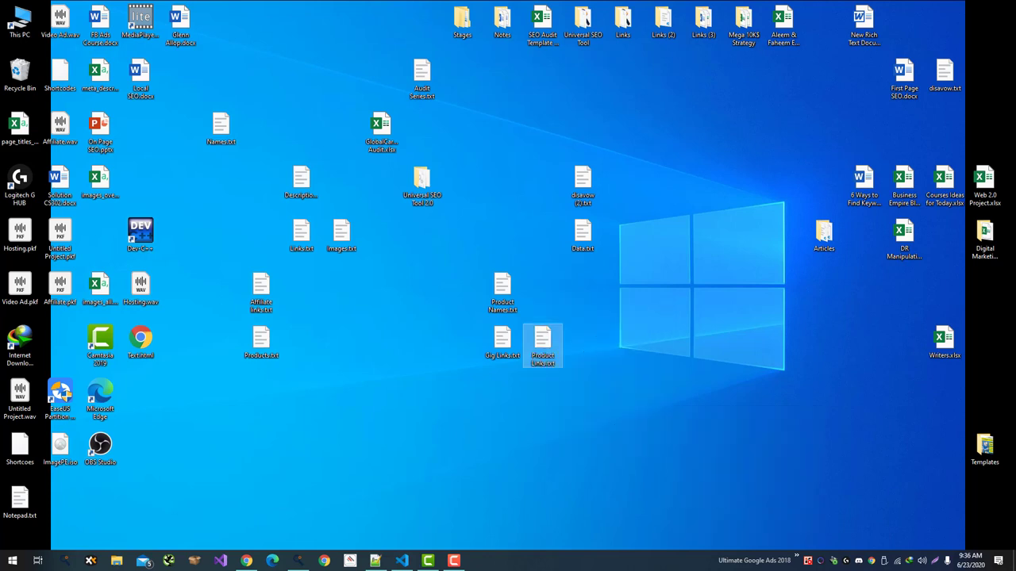
Create a third text document on the desktop named Product Images
right_click(688, 336)
mouse_move(753, 448)
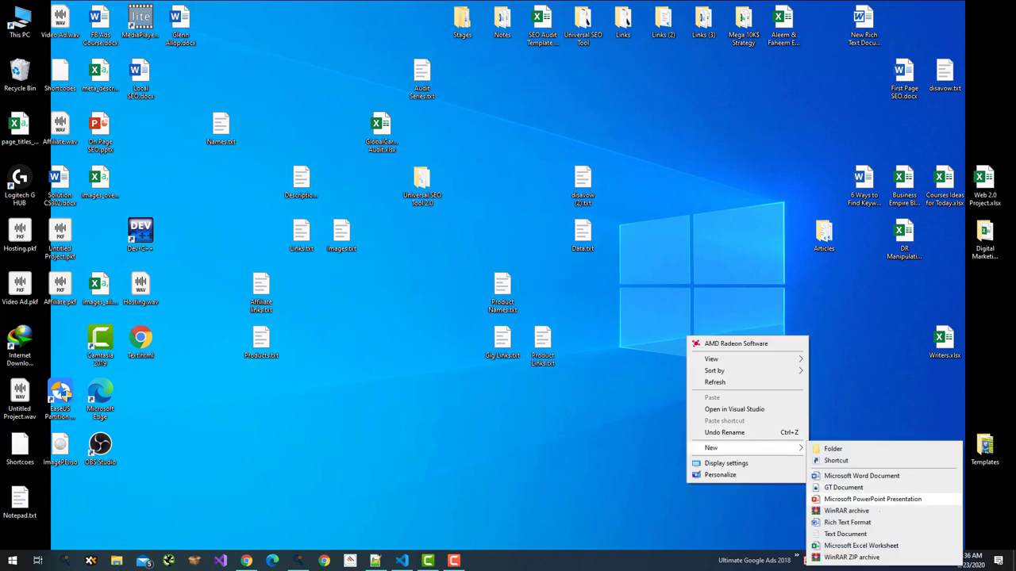
left_click(845, 534)
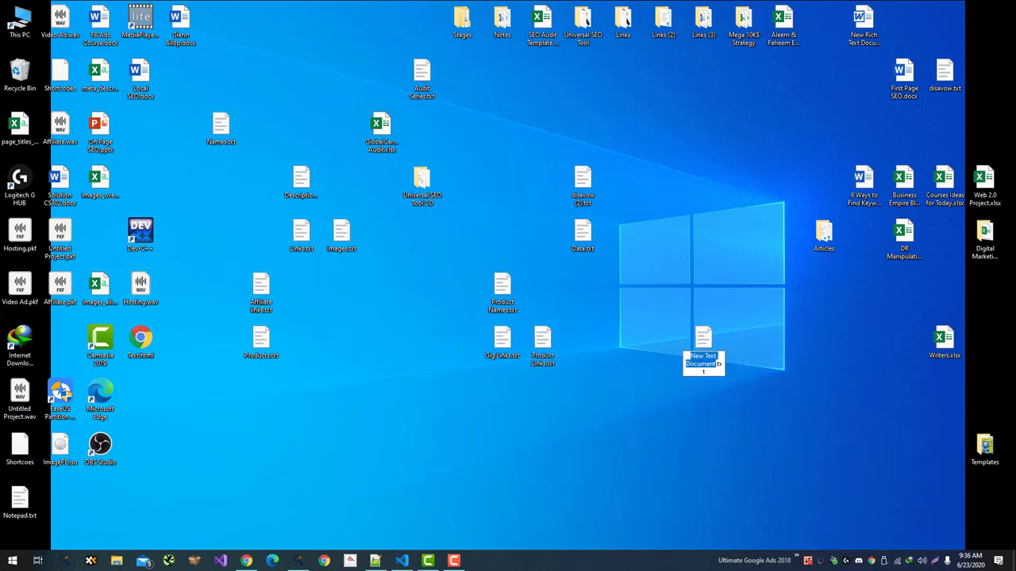
type("P")
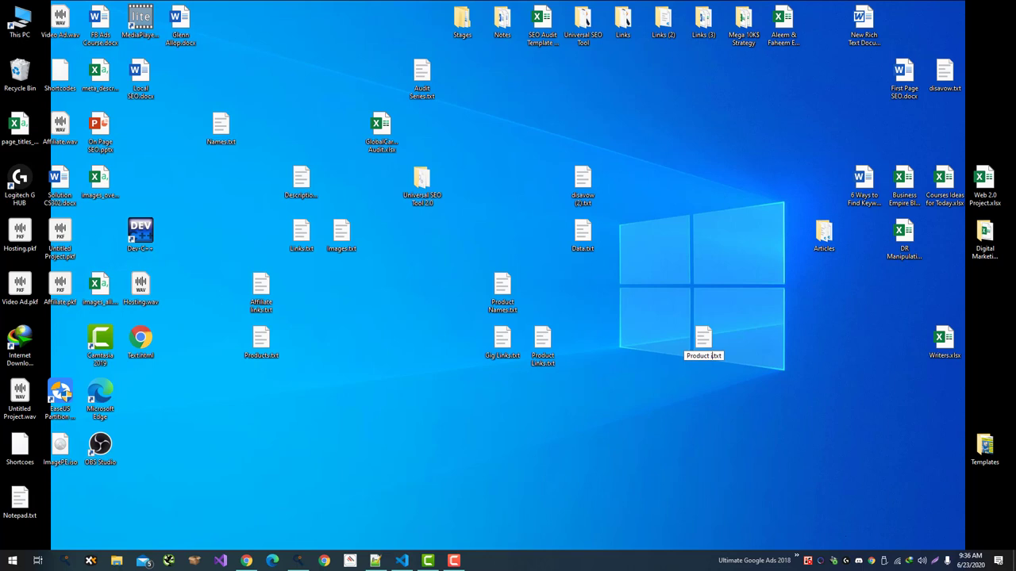
type("roduct Images")
key("Return")
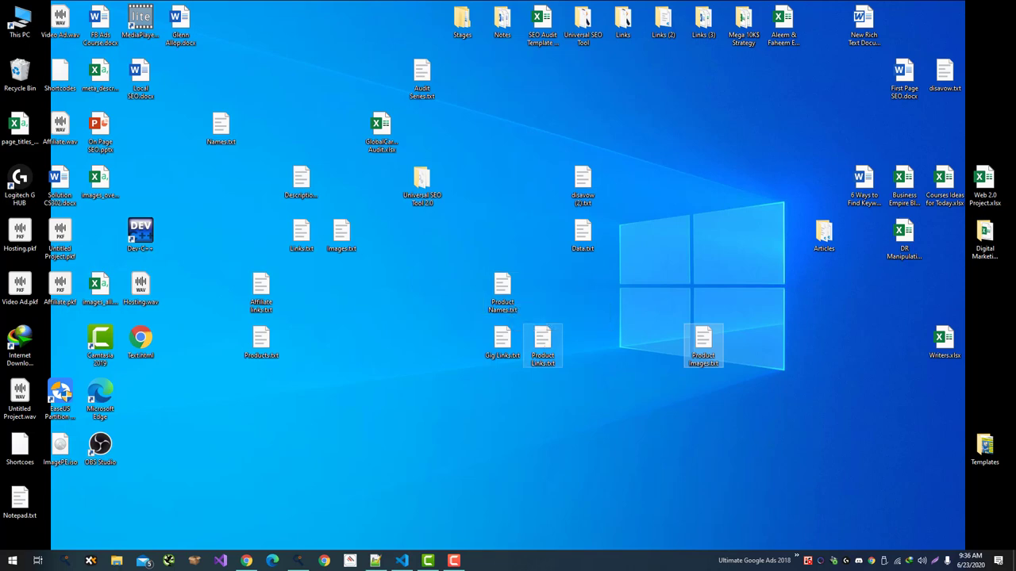
Open the Product Names, Product Links and Product Images text files together in Notepad++ and bring Product Names.txt to the front
right_click(516, 290)
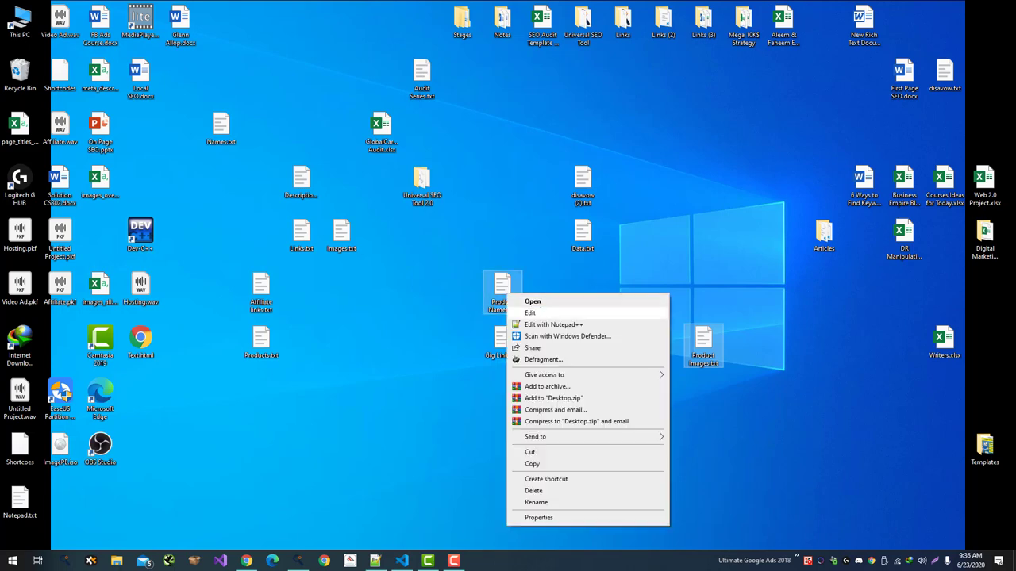
left_click(539, 317)
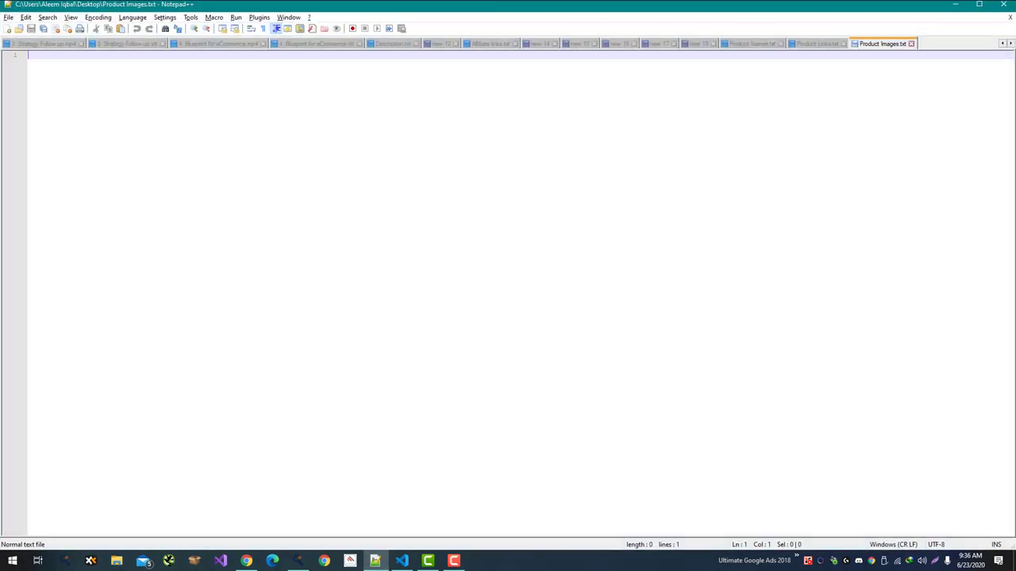
left_click(741, 43)
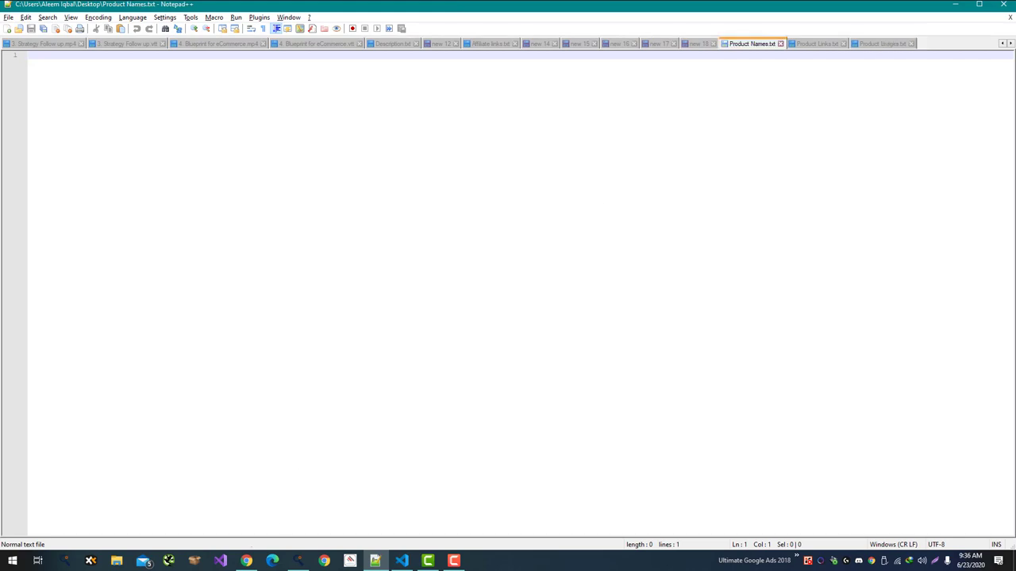
Close the developer tools on the Chrome cooler page and copy the name Arctic Liquid Freezer II 280 into Product Names.txt in Notepad++
left_click(246, 561)
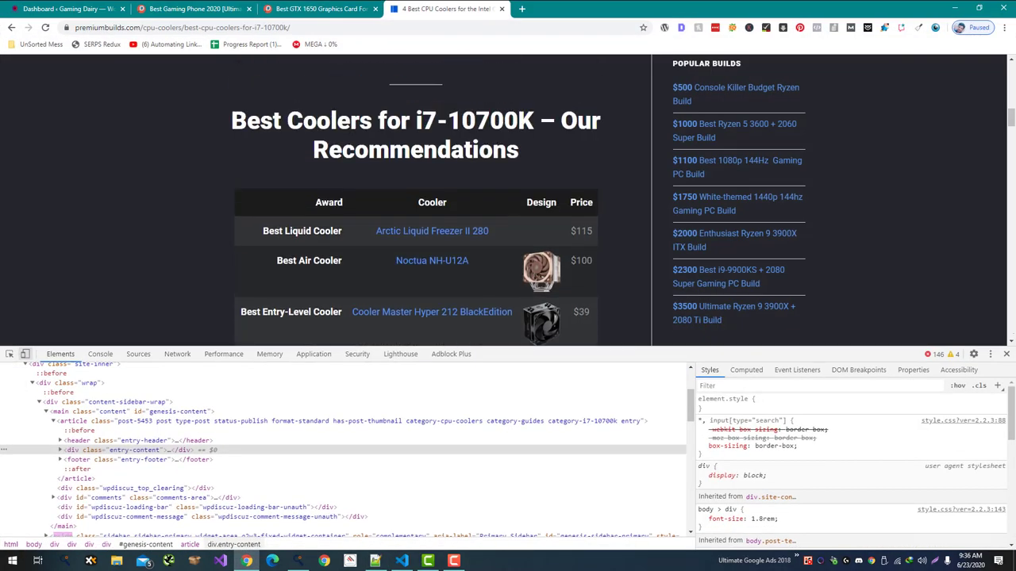
left_click(1006, 354)
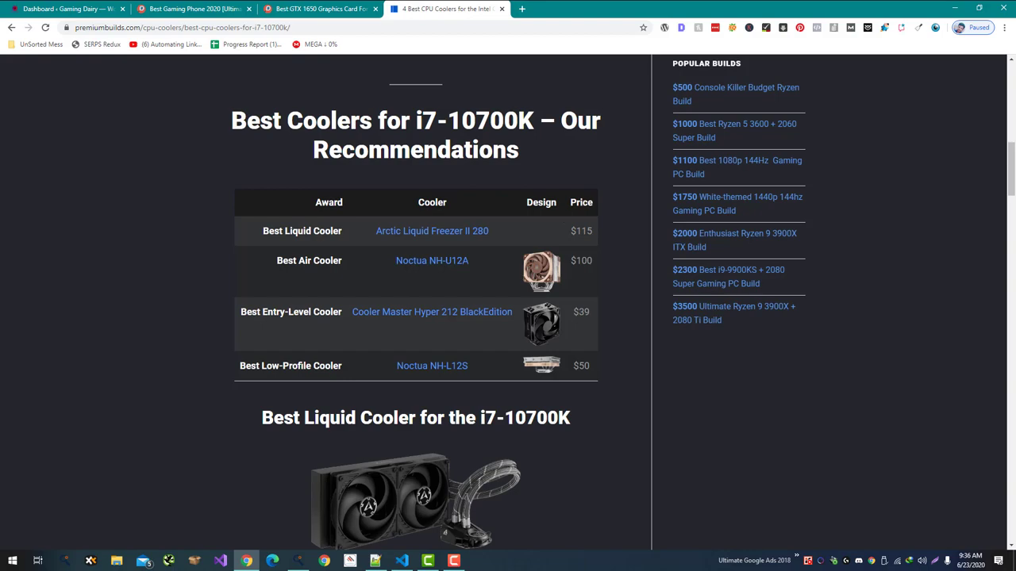
left_click_drag(488, 231, 377, 231)
key("ctrl+c")
key("alt+Tab")
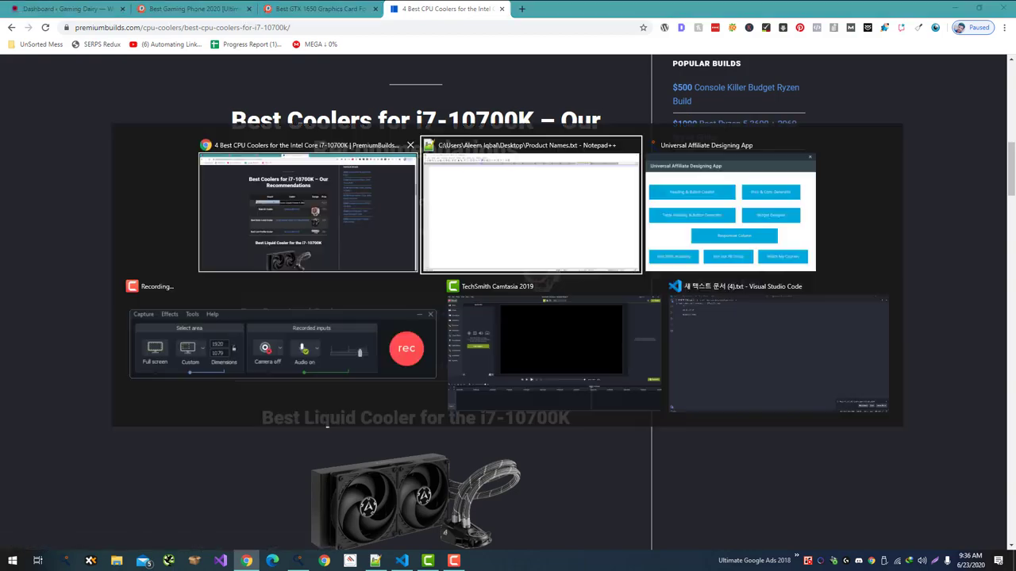
key("ctrl+v")
Copy the name Noctua NH-U12A from the page's recommendations table onto the second line of Product Names.txt
key("alt+Tab")
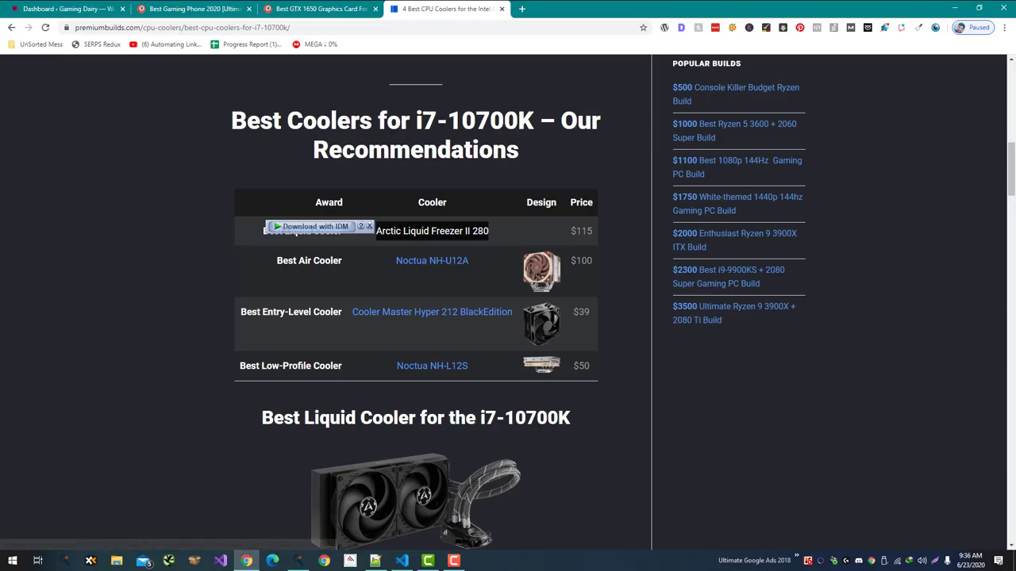
left_click_drag(469, 260, 403, 260)
key("alt+Tab")
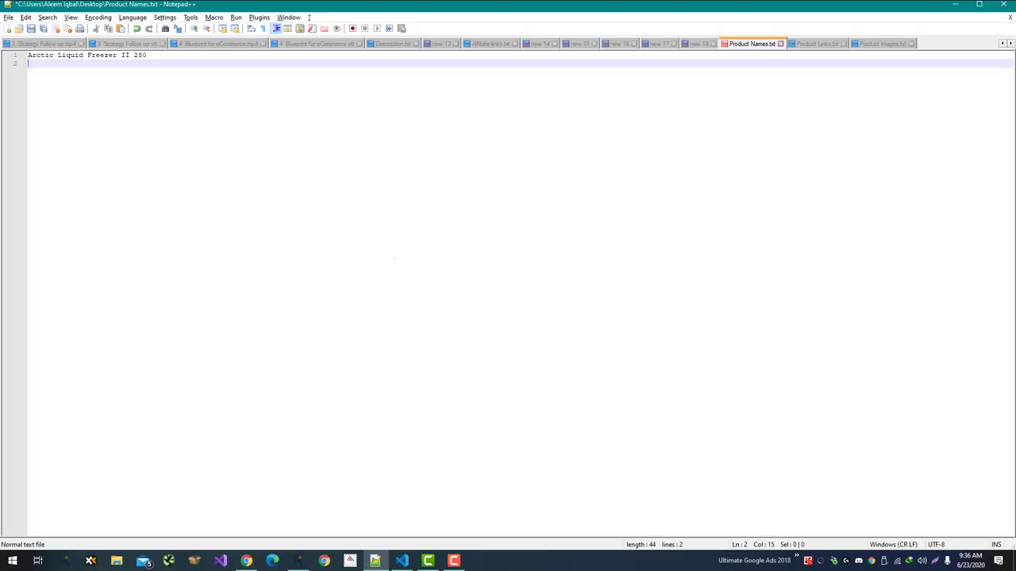
Copy the name Cooler Master Hyper 212 BlackEdition from the recommendations table onto the third line of Product Names.txt
key("alt+Tab")
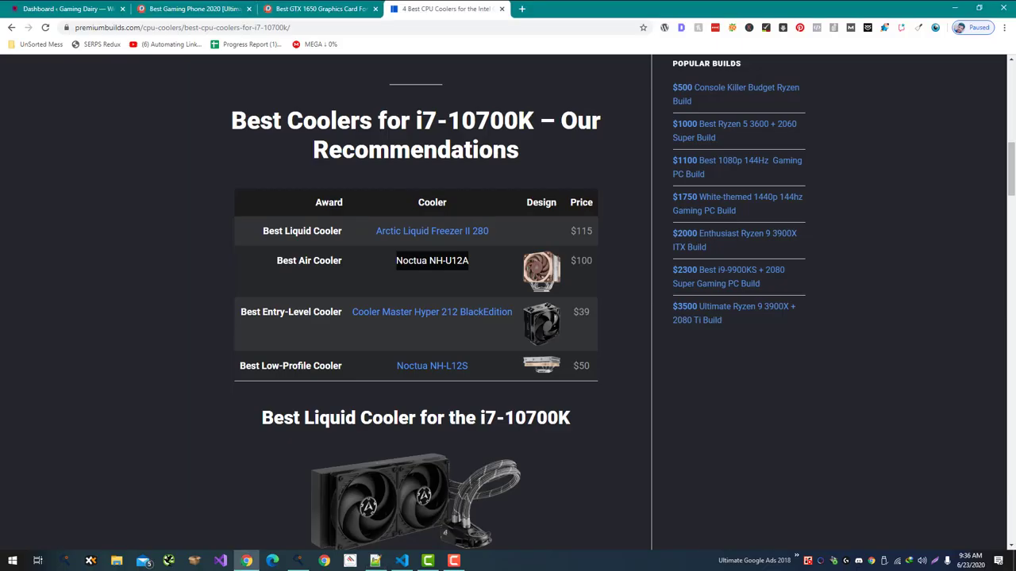
left_click_drag(512, 311, 352, 312)
key("ctrl+c")
key("alt+Tab")
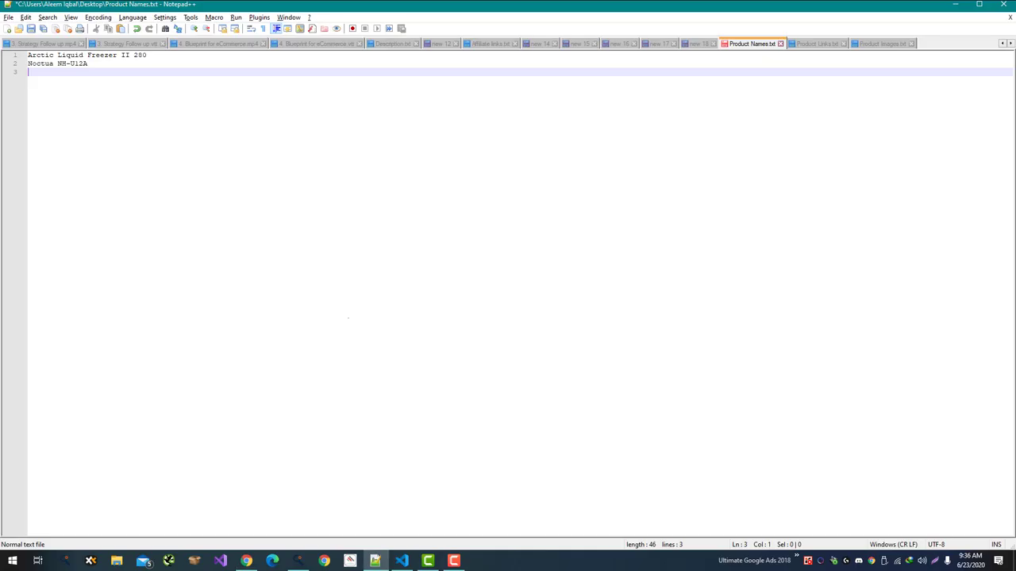
key("ctrl+v")
Copy the name Noctua NH-L12S from the recommendations table onto the fourth line of Product Names.txt and save the file
key("alt+Tab")
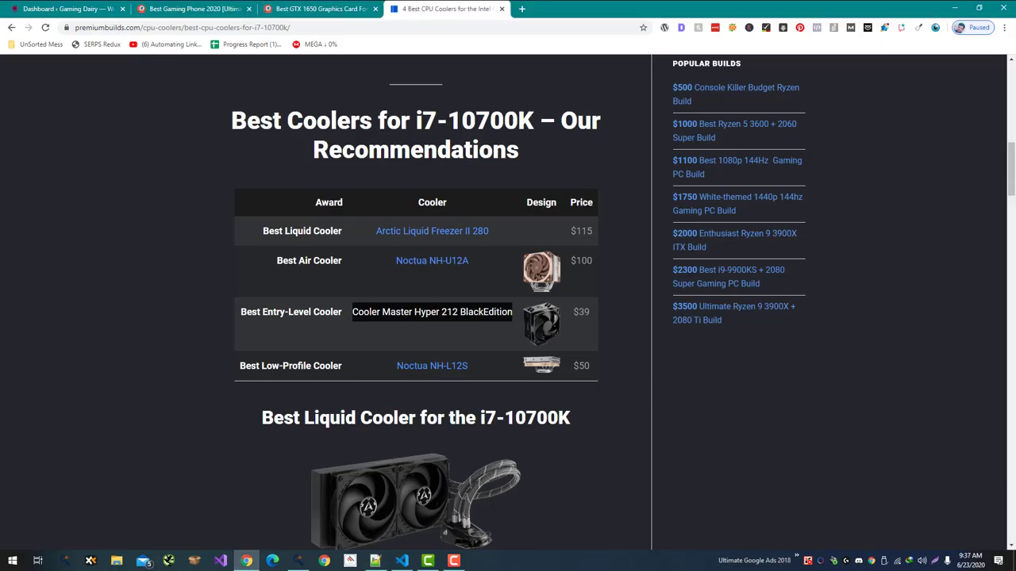
left_click_drag(468, 366, 408, 366)
key("ctrl+c")
key("alt+Tab")
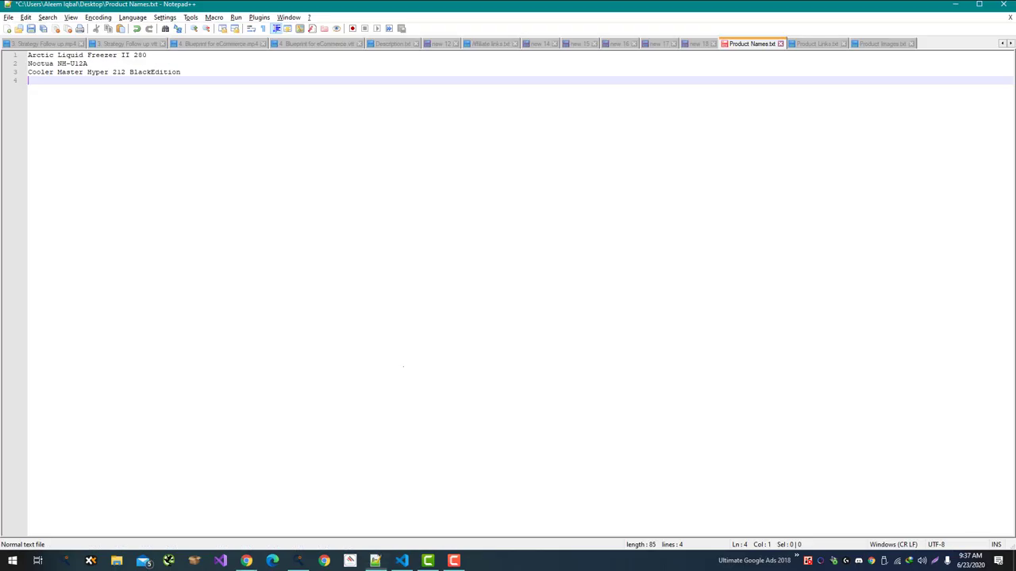
key("ctrl+v")
key("ctrl+s")
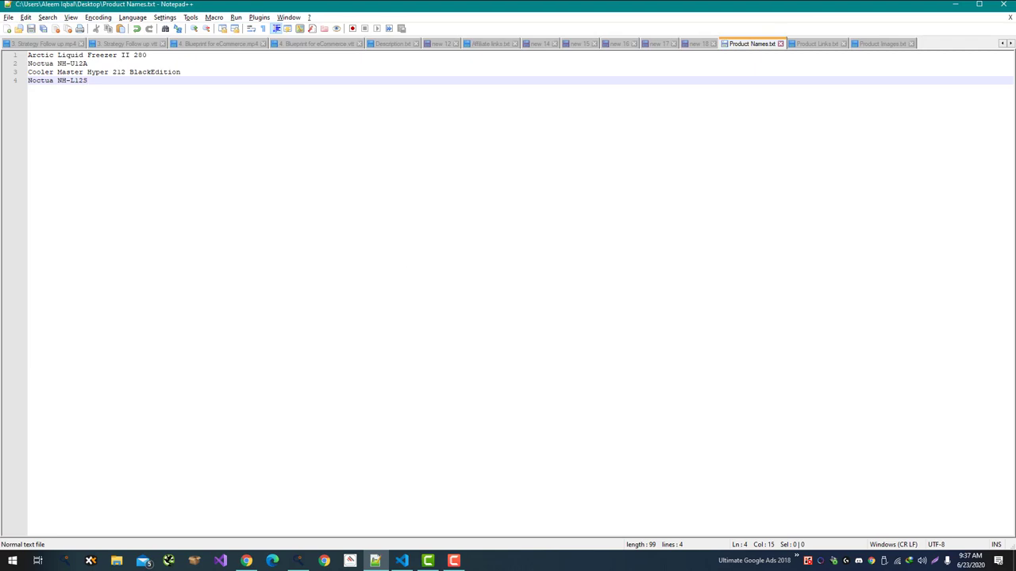
Place Product Images.txt ahead of Product Links.txt and paste the Arctic Liquid Freezer II 280 image address from the page into it
left_click_drag(879, 43, 819, 44)
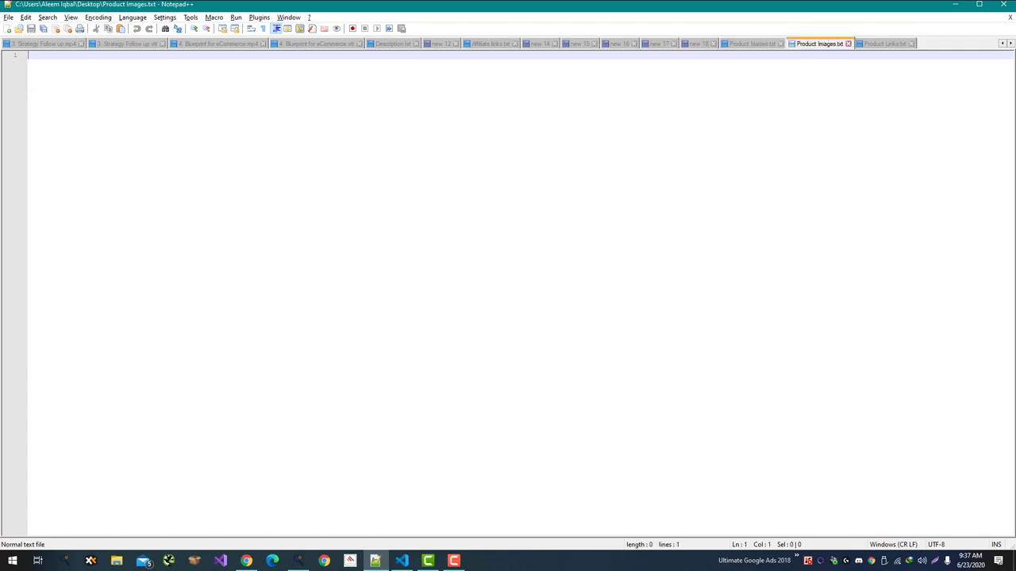
key("alt+Tab")
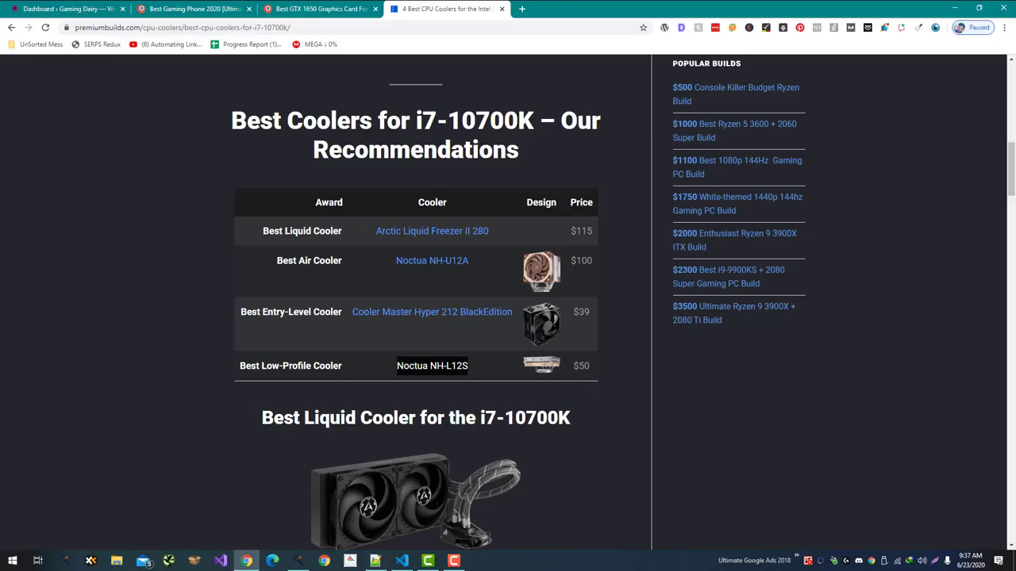
scroll(414, 302, "down", 5)
scroll(414, 301, "up", 3)
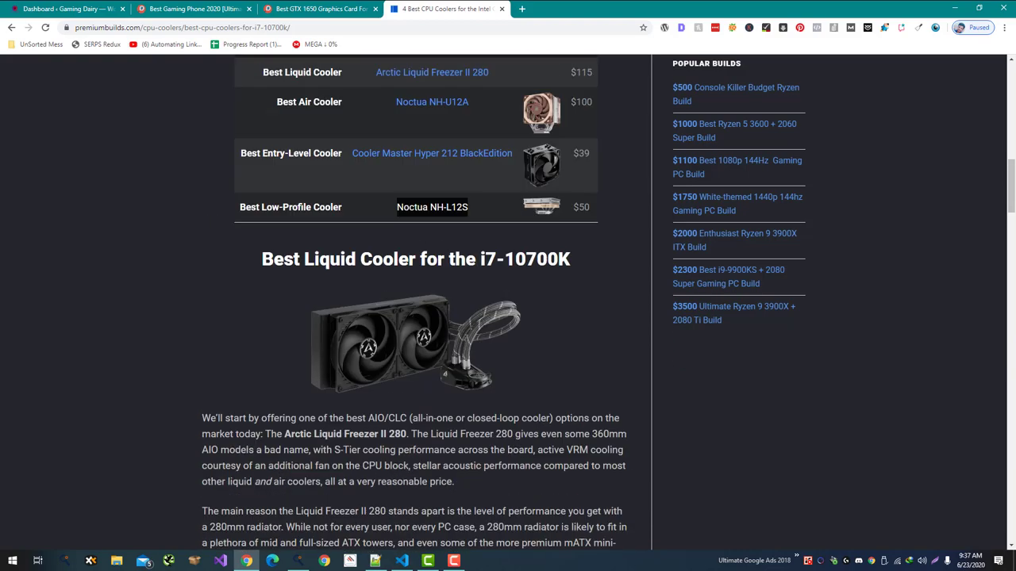
scroll(509, 200, "down", 5)
scroll(510, 201, "up", 3)
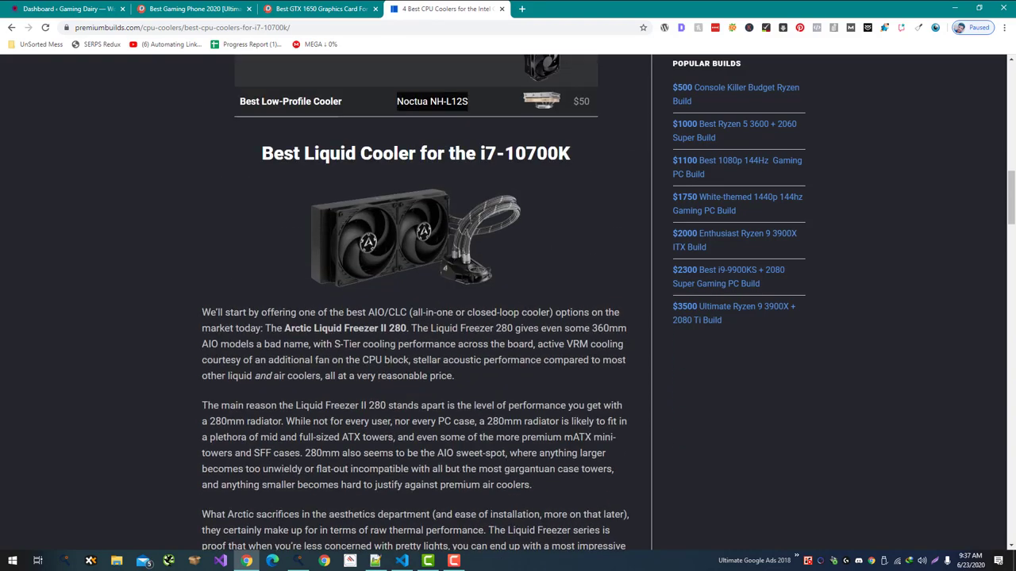
right_click(509, 200)
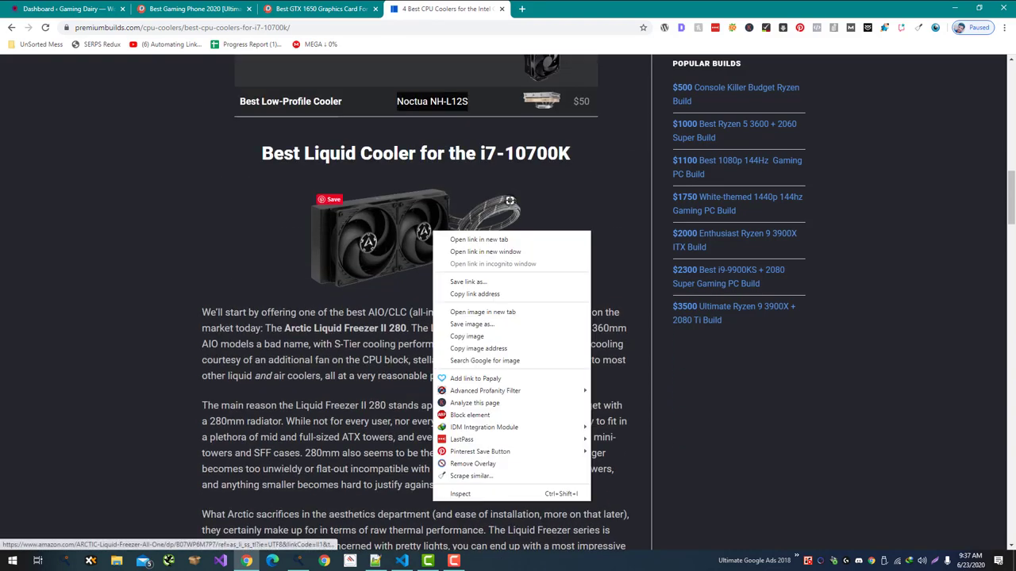
left_click(478, 349)
scroll(478, 348, "up", 1)
key("alt+Tab")
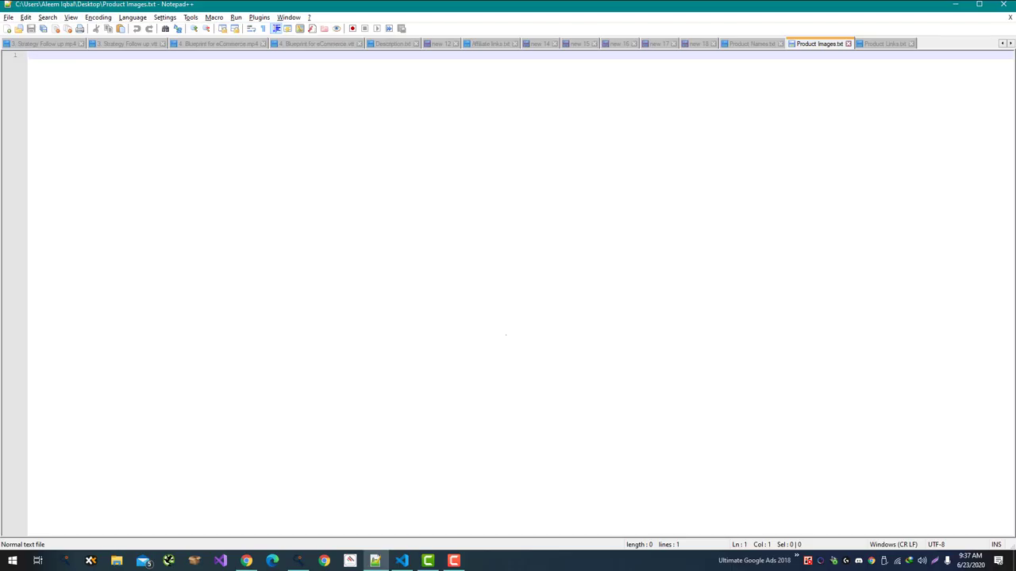
key("ctrl+v")
Copy the image address of the Noctua NH-U12A from the Best Air Cooler section onto the second line of Product Images.txt
key("alt+Tab")
scroll(413, 302, "down", 7)
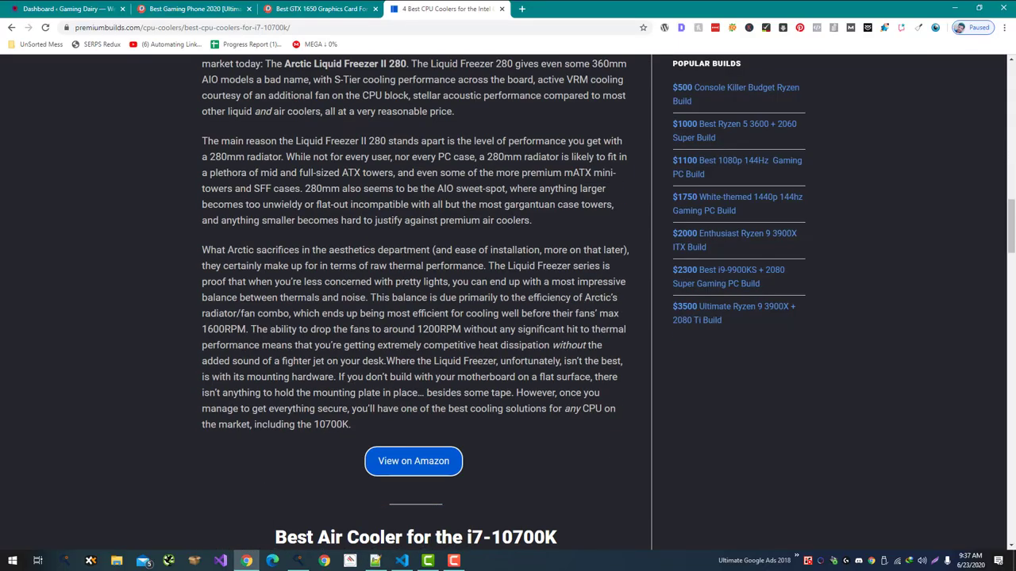
scroll(418, 419, "down", 3)
right_click(418, 419)
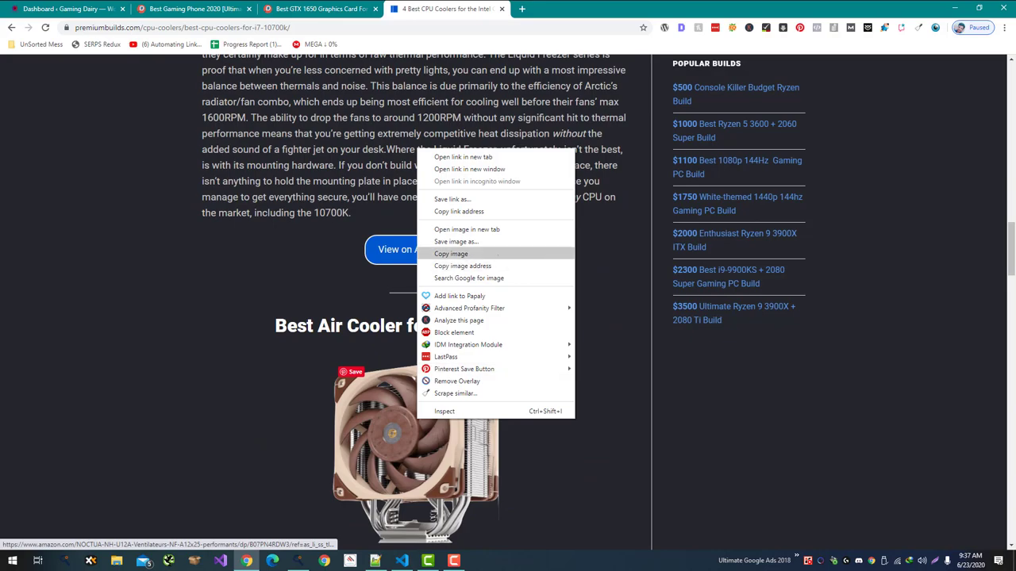
left_click(498, 266)
key("alt+Tab")
key("ctrl+v")
key("Return")
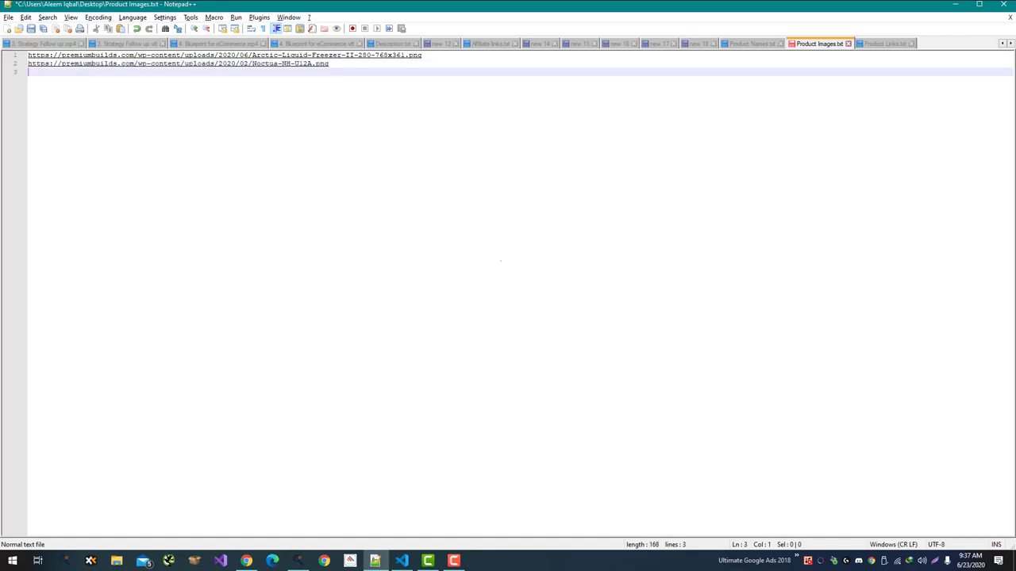
Copy the image address of the Cooler Master Hyper 212 from the Best Entry-Level Cooler section onto the third line of Product Images.txt
key("alt+Tab")
scroll(415, 302, "down", 15)
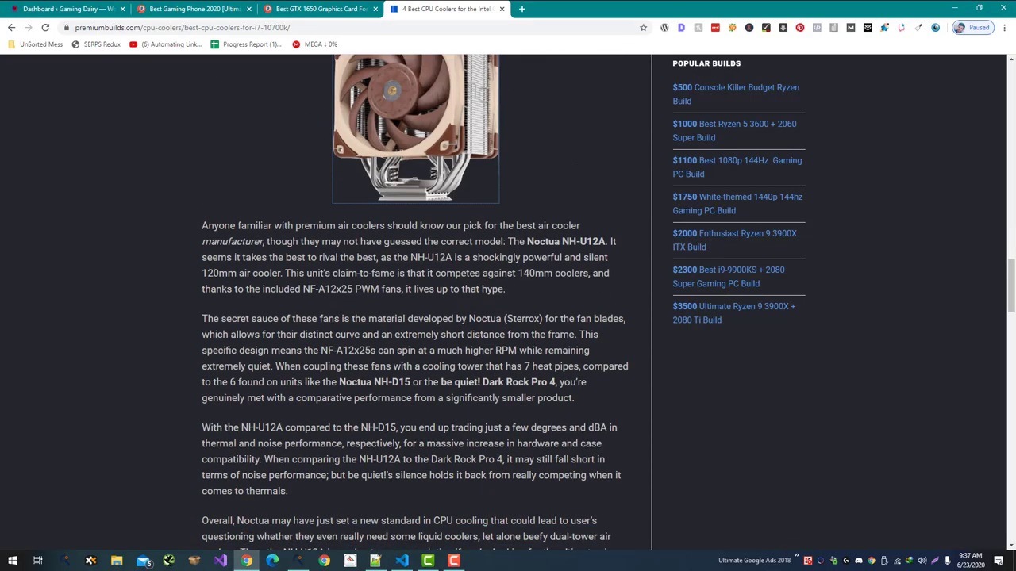
right_click(408, 297)
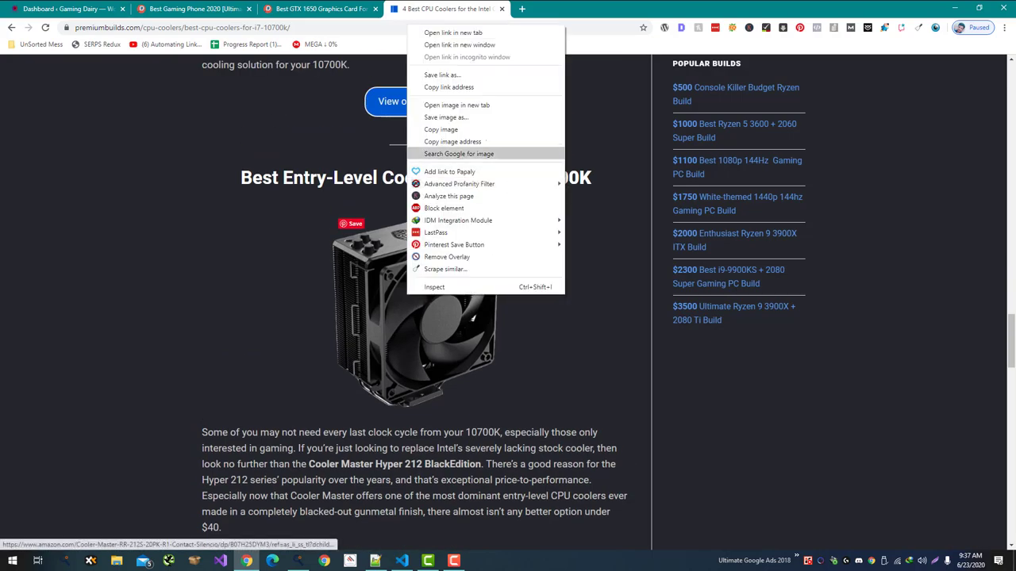
left_click(444, 153)
key("alt+Tab")
key("ctrl+v")
key("Return")
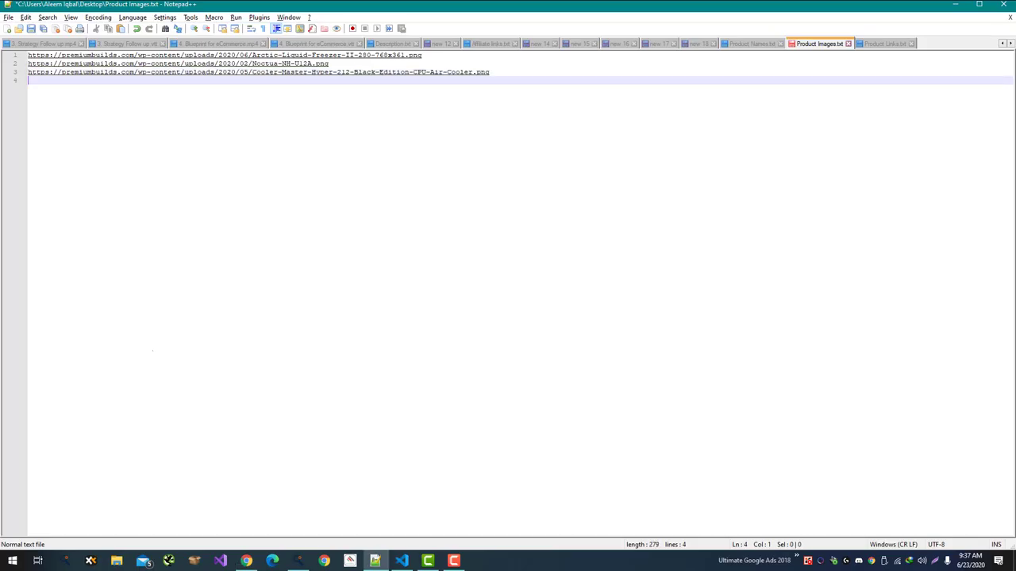
Copy the Noctua NH-L12S image address from the Best Low-Profile Cooler section onto the fourth line of Product Images.txt and save the file
key("alt+Tab")
scroll(415, 301, "down", 6)
right_click(426, 190)
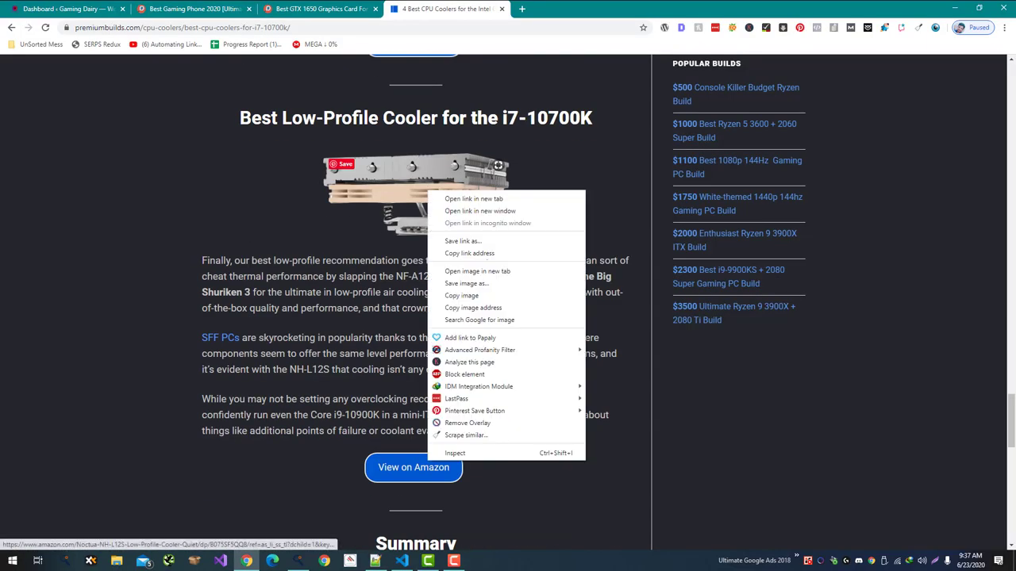
left_click(461, 295)
key("alt+Tab")
key("ctrl+v")
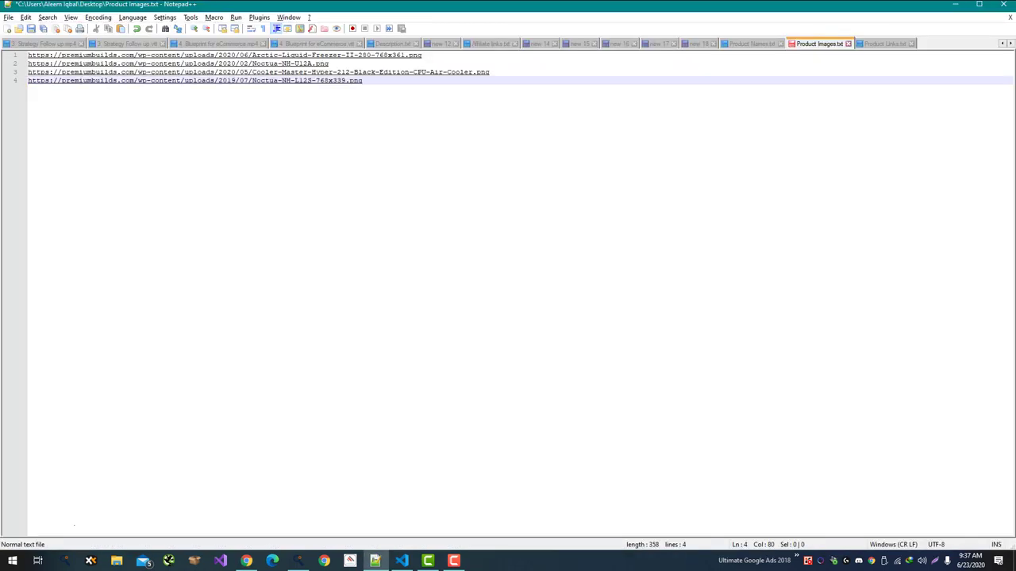
key("Return")
Bring up Product Links.txt and paste the Arctic Liquid Freezer II 280 link address from the recommendations table onto its first line
key("alt+Tab")
scroll(415, 302, "down", 5)
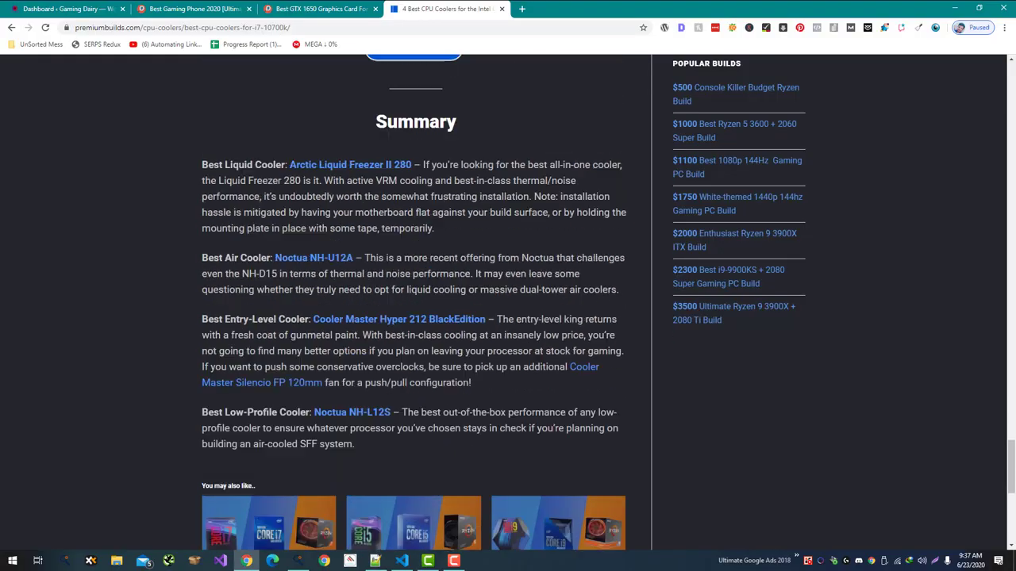
key("alt+Tab")
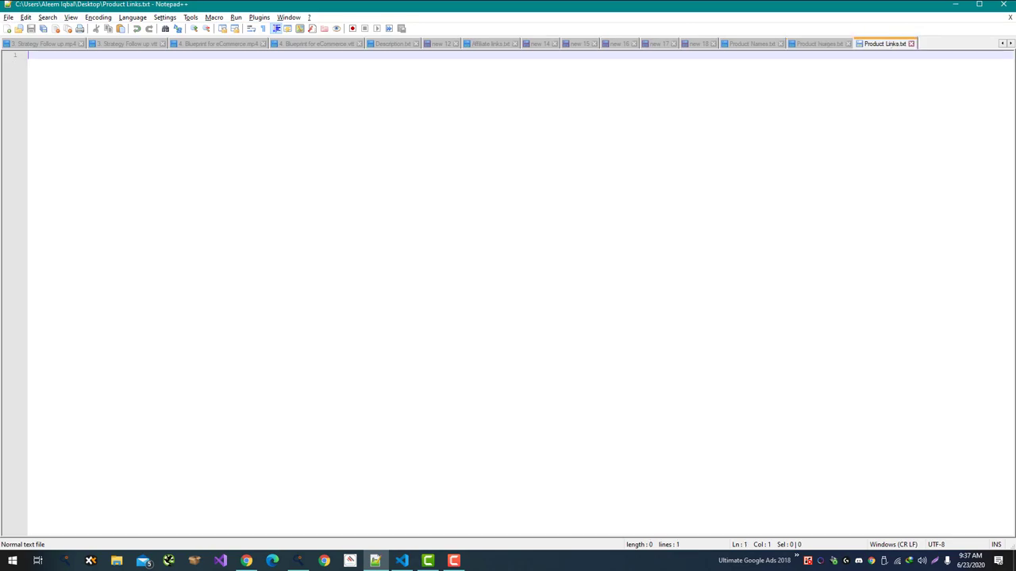
key("alt+Tab")
scroll(738, 238, "up", 10)
scroll(738, 238, "up", 15)
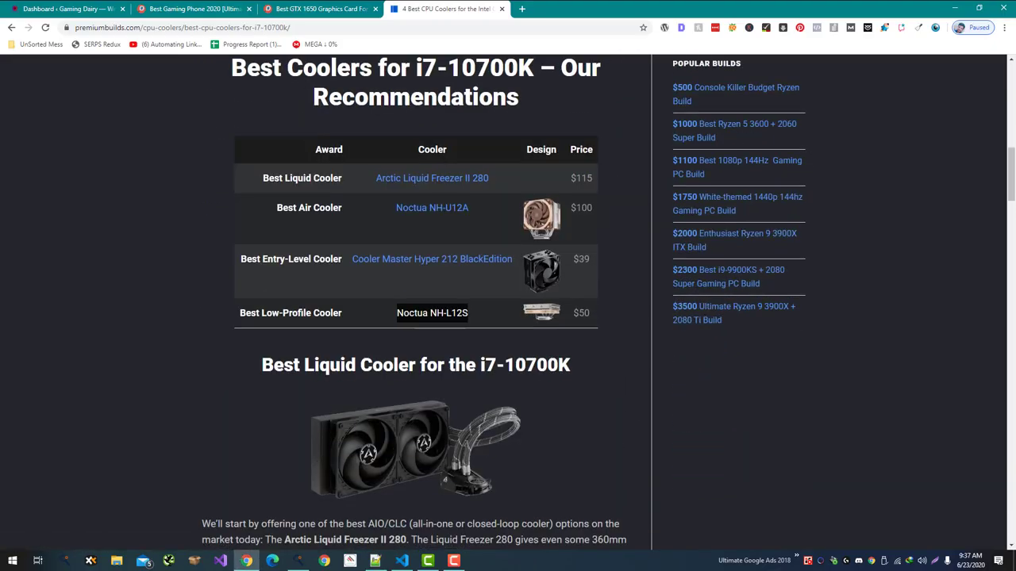
right_click(469, 179)
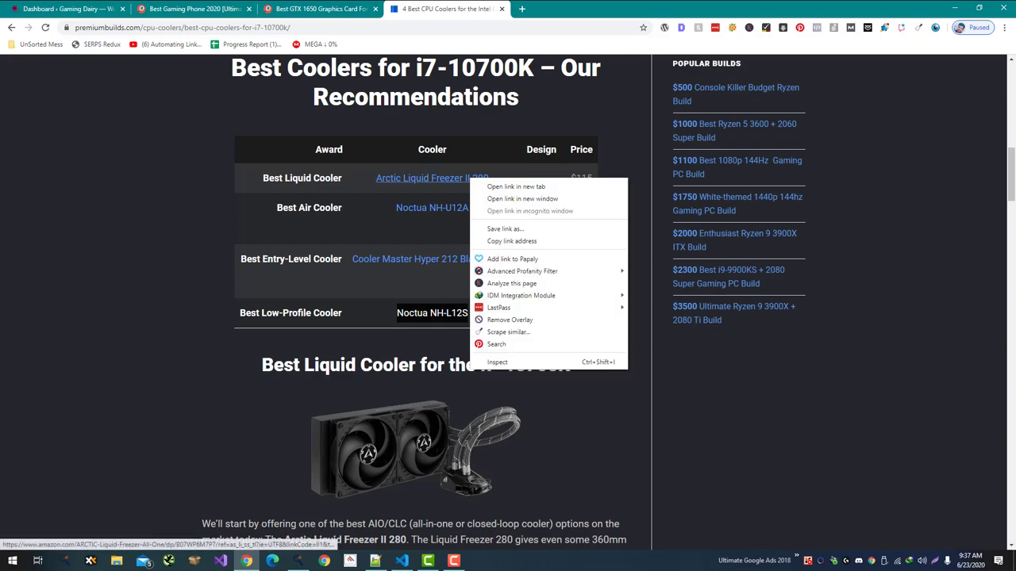
left_click(512, 240)
key("alt+Tab")
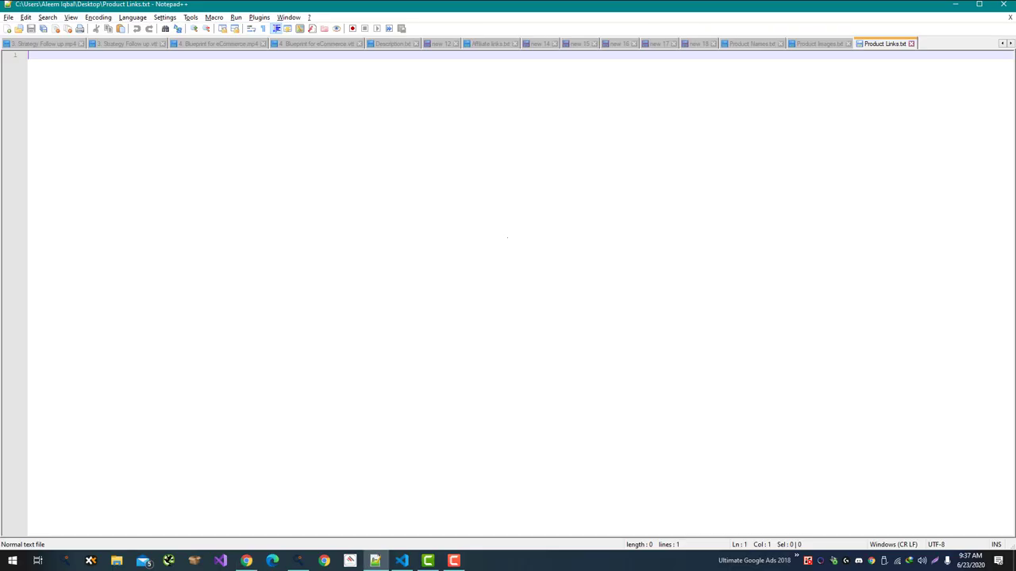
key("ctrl+v")
key("Return")
Copy the link address of the Noctua NH-U12A from the recommendations table onto the second line of Product Links.txt
key("alt+Tab")
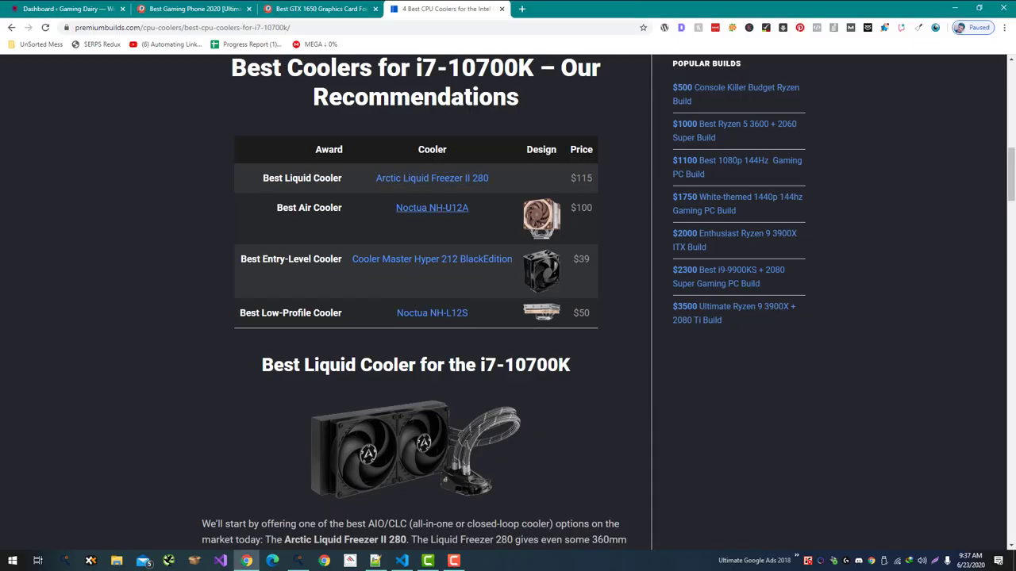
right_click(457, 206)
left_click(508, 265)
key("alt+Tab")
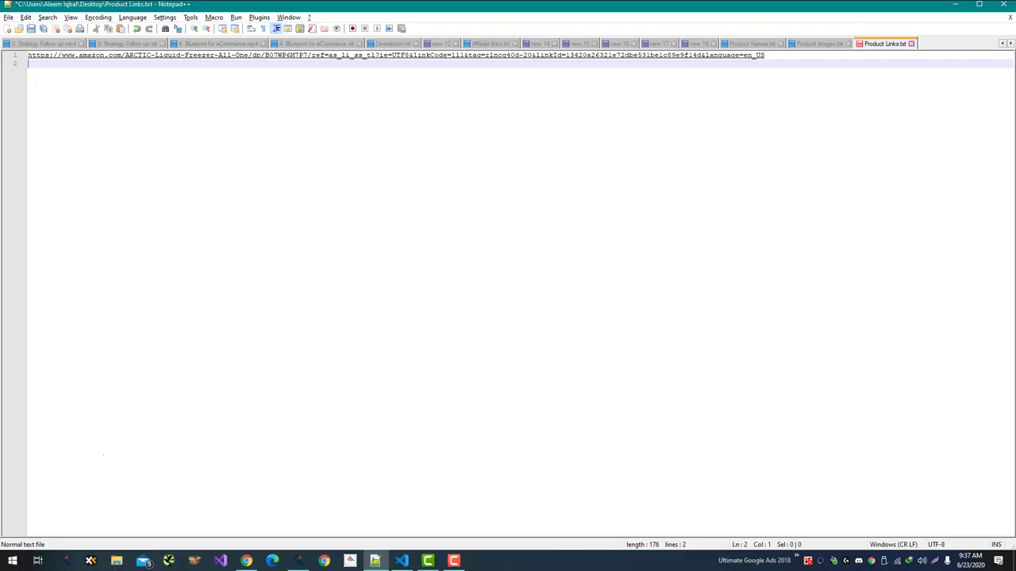
key("ctrl+v")
key("Return")
Copy the link address of the Cooler Master Hyper 212 BlackEdition from the recommendations table onto the third line of Product Links.txt
key("alt+Tab")
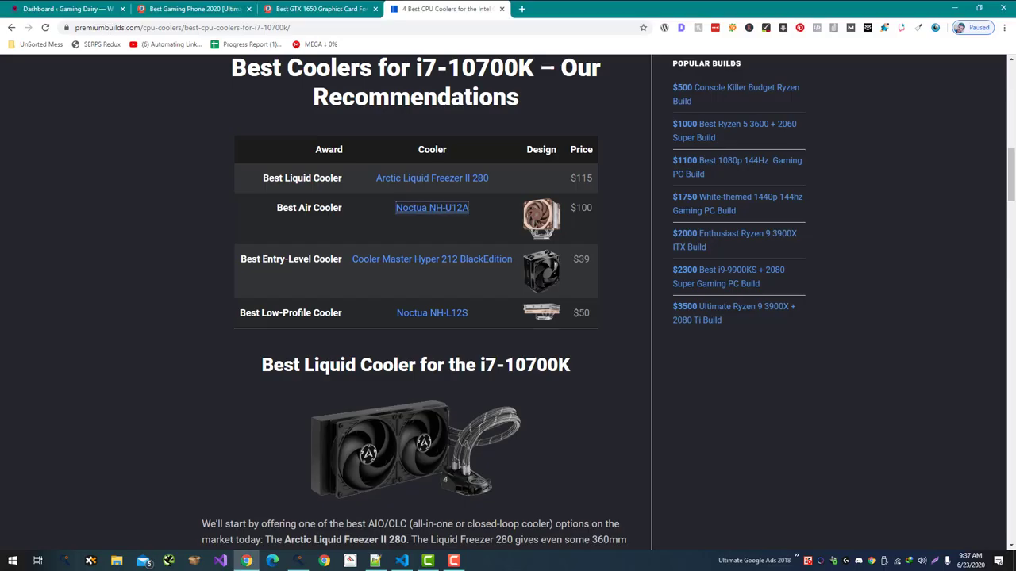
right_click(488, 258)
left_click(524, 316)
key("alt+Tab")
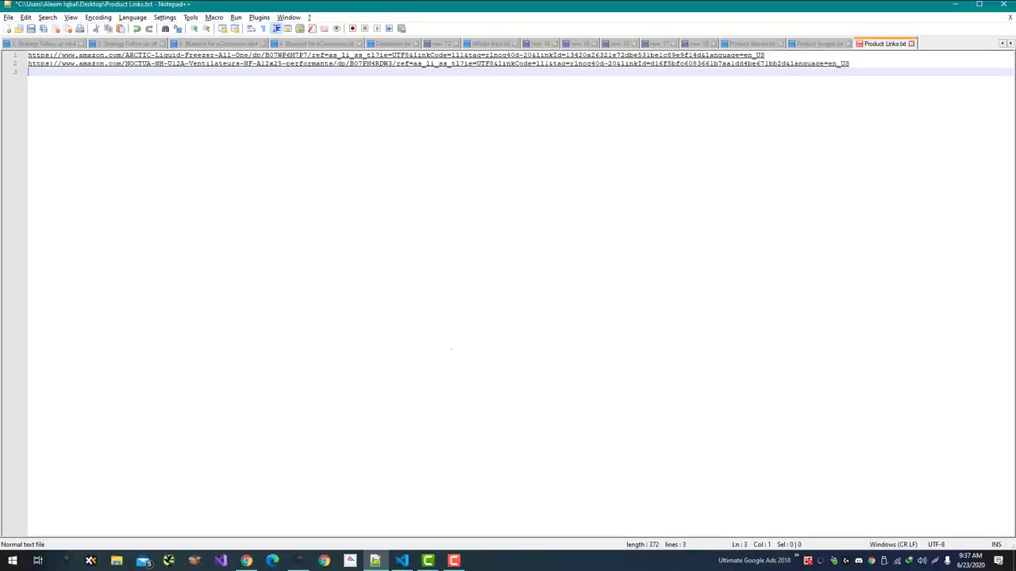
key("ctrl+v")
key("Return")
Copy the link address of the Noctua NH-L12S from the recommendations table onto the fourth line of Product Links.txt and save the file
key("alt+Tab")
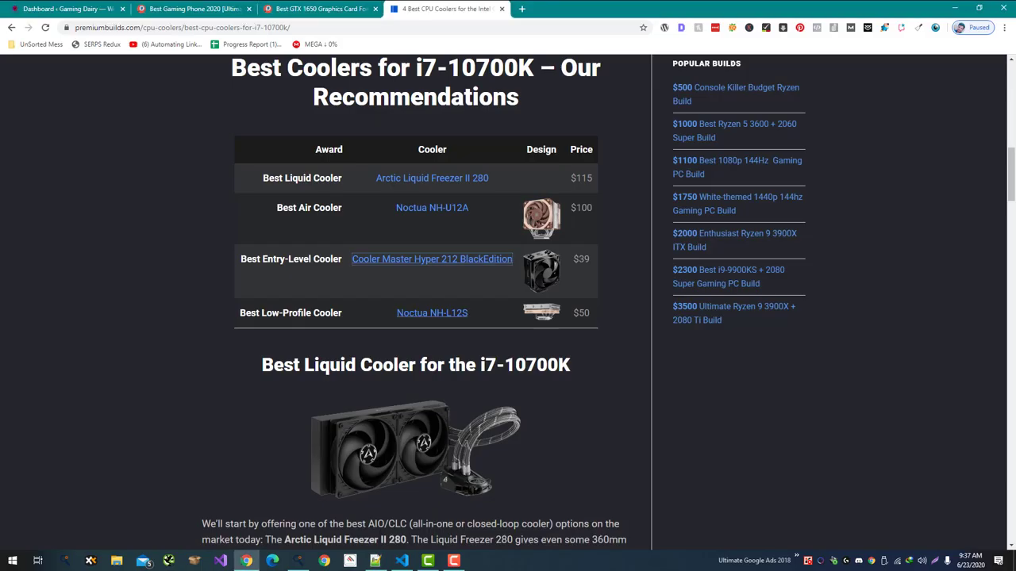
right_click(448, 313)
left_click(508, 374)
key("alt+Tab")
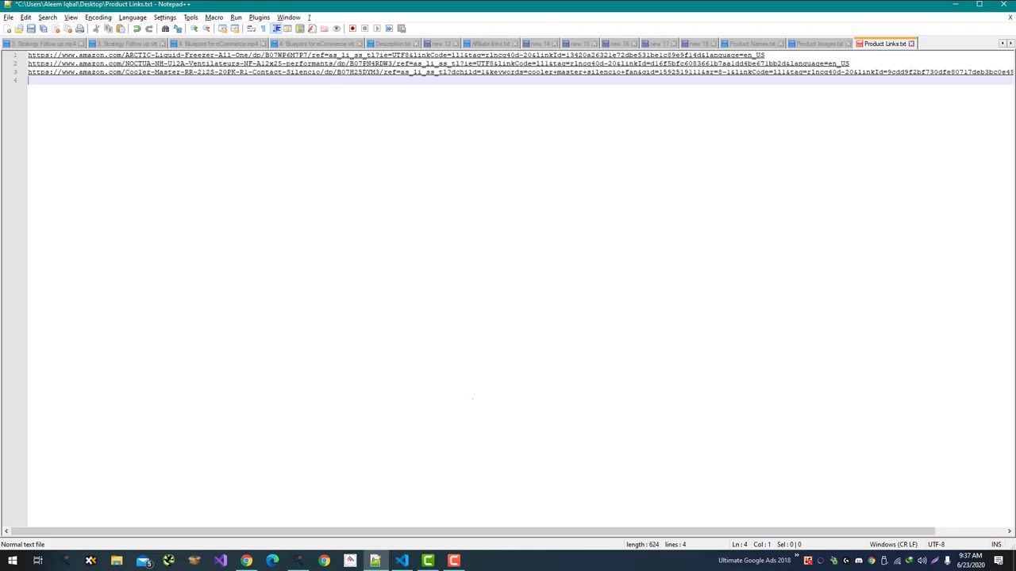
key("ctrl+v")
Create a text document named Data on the desktop, accept the name Data (2).txt, and open it in Notepad++
key("super+d")
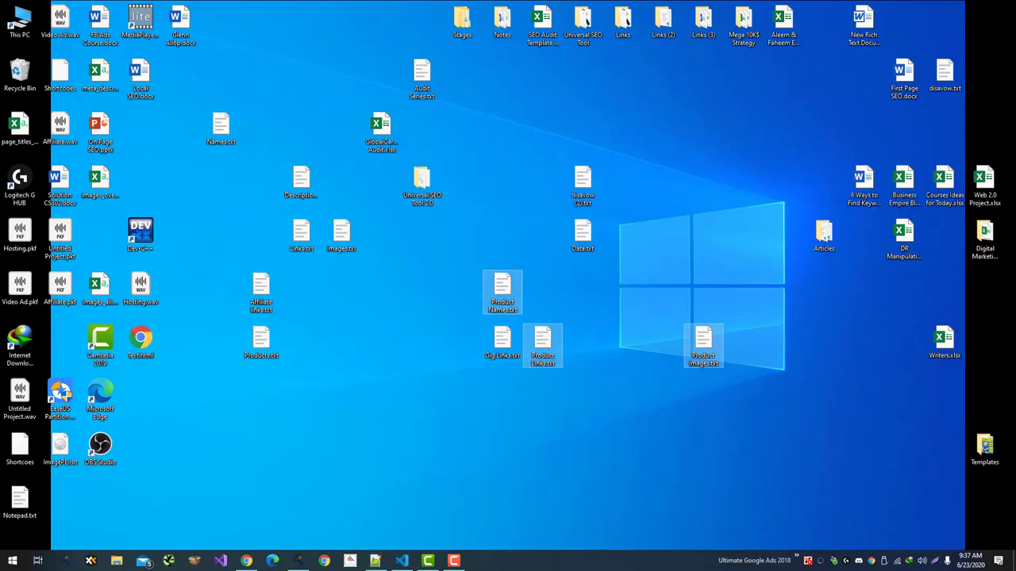
right_click(430, 240)
mouse_move(476, 352)
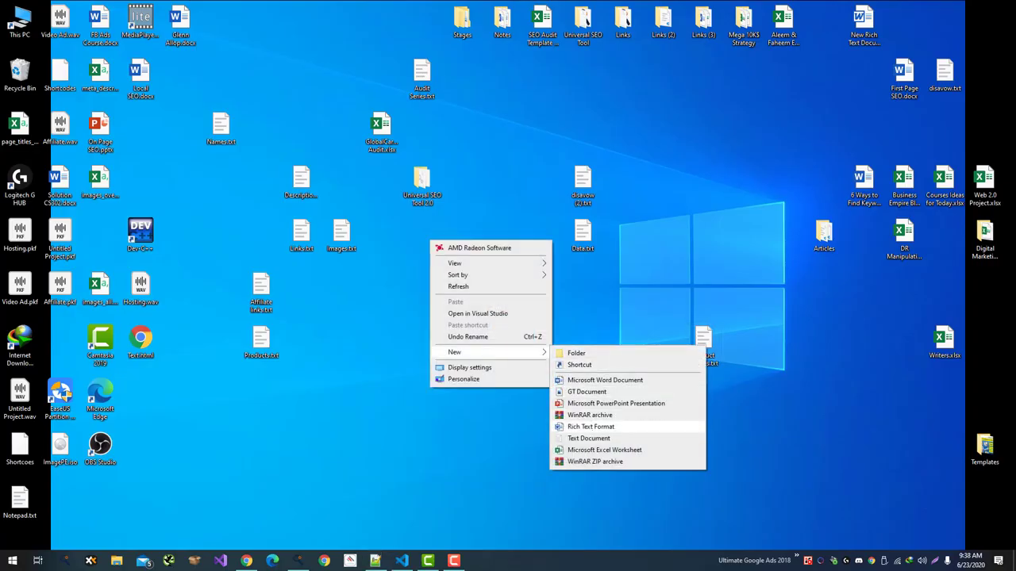
left_click(589, 438)
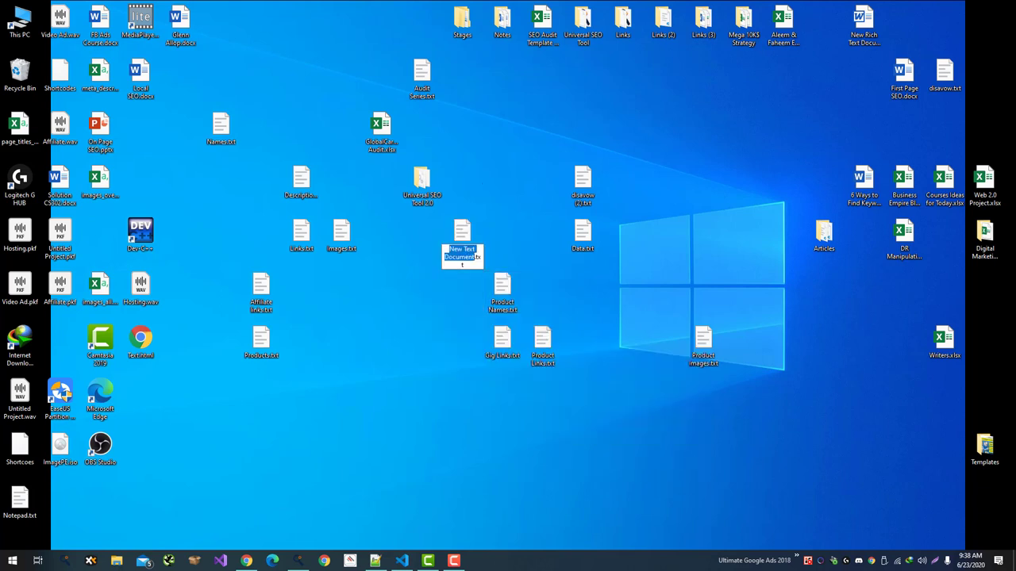
type("Data")
key("Return")
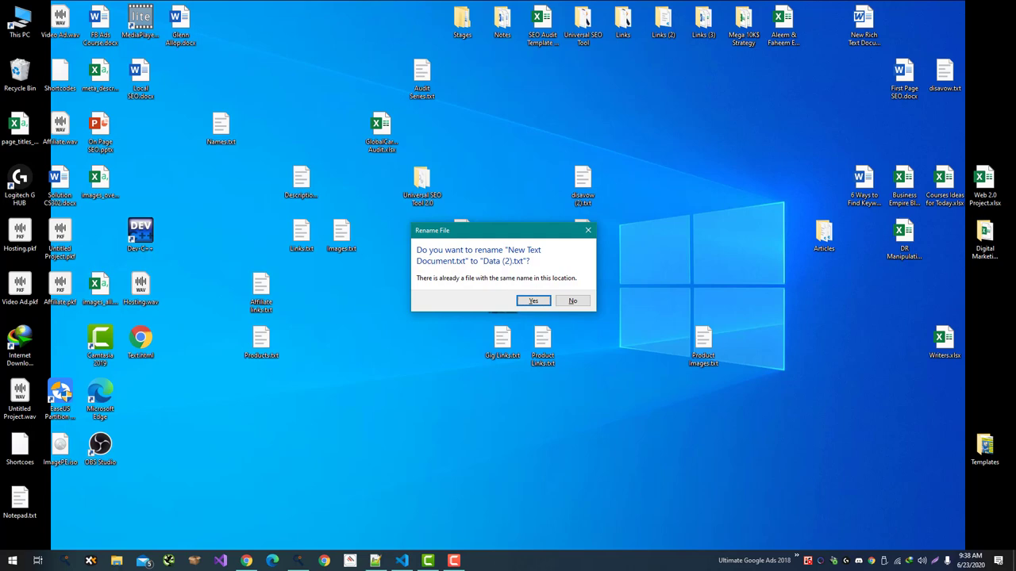
key("Return")
right_click(465, 234)
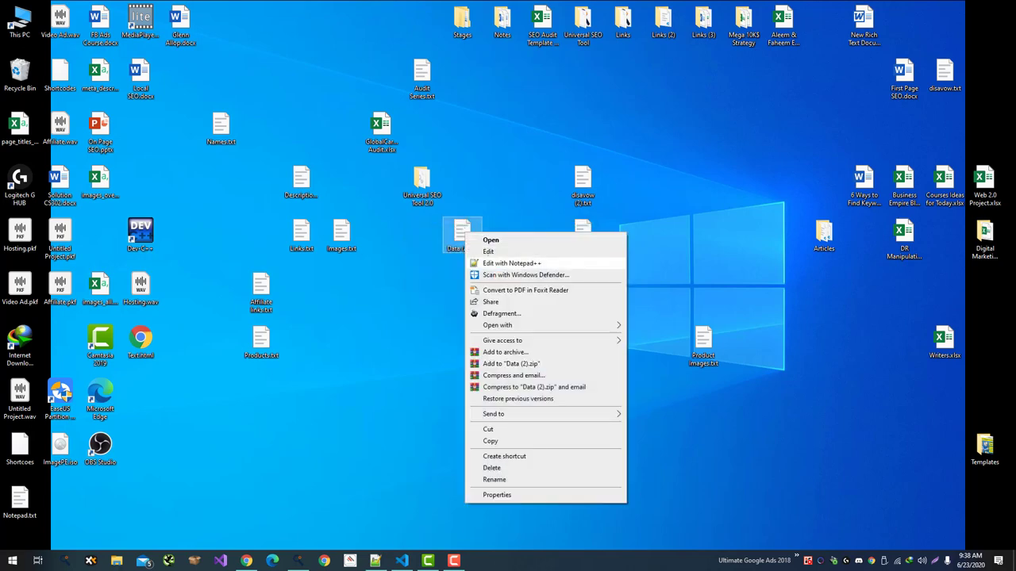
left_click(488, 261)
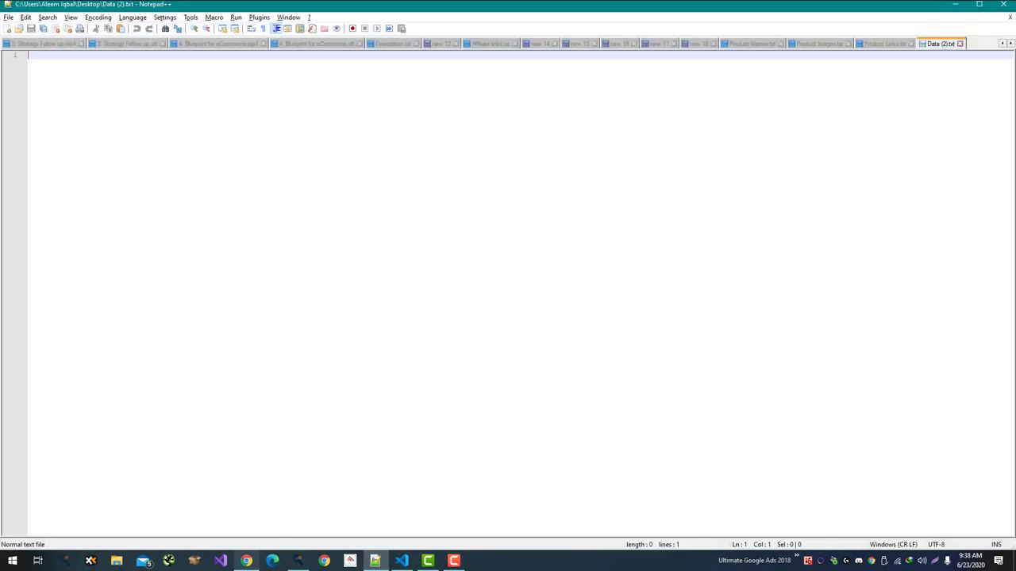
Copy the award label Best Liquid Cooler from the recommendations table onto the first line of Data (2).txt
left_click(246, 561)
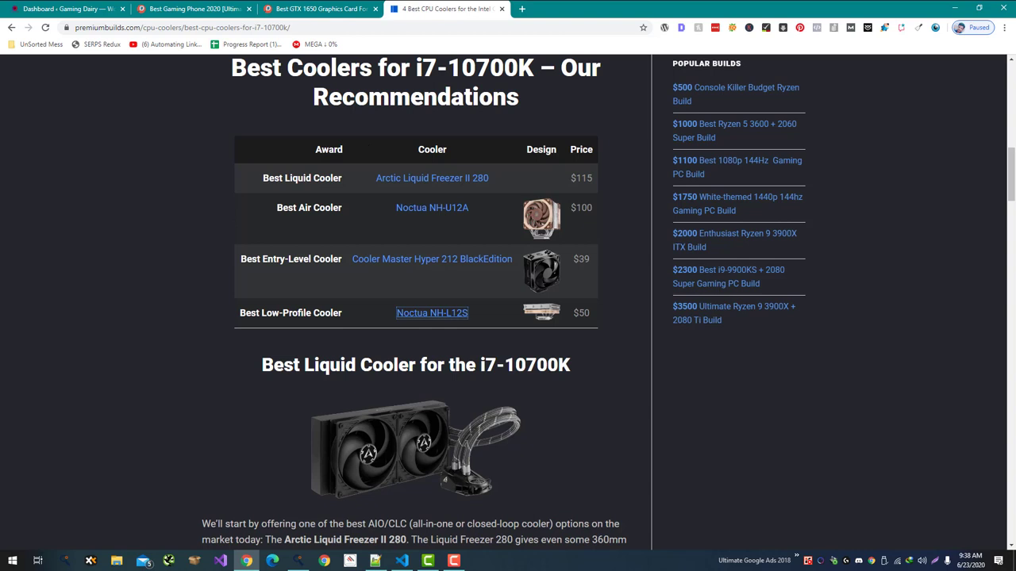
left_click_drag(342, 178, 263, 178)
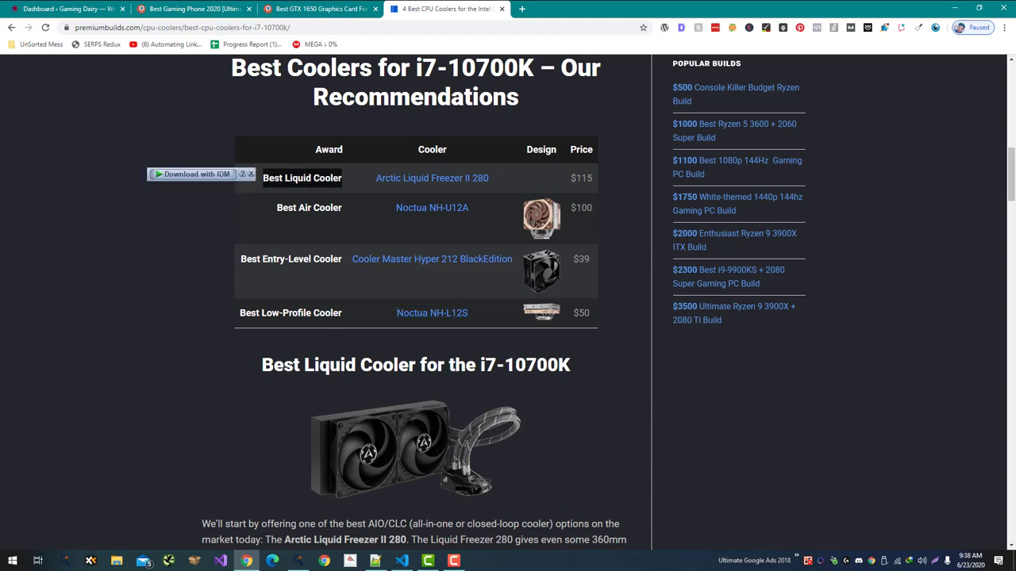
key("alt+Tab")
key("ctrl+v")
Copy the award label Best Air Cooler from the recommendations table onto the second line of Data (2).txt
key("alt+Tab")
left_click_drag(342, 208, 276, 208)
key("ctrl+c")
key("alt+Tab")
key("ctrl+v")
key("Return")
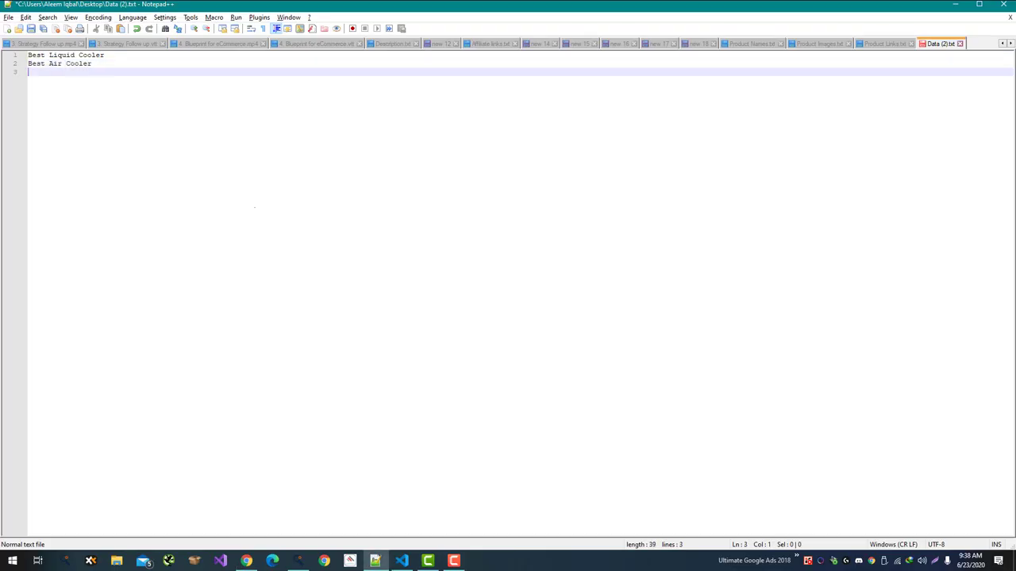
Copy the award label Best Entry-Level Cooler from the recommendations table onto the third line of Data (2).txt
key("alt+Tab")
left_click_drag(342, 258, 240, 259)
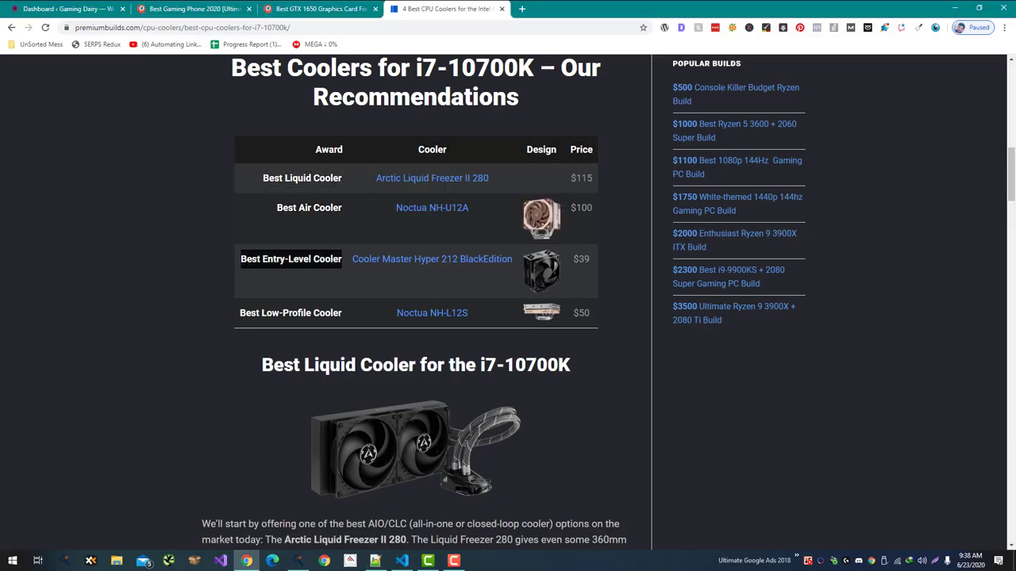
key("ctrl+c")
key("alt+Tab")
key("ctrl+v")
key("Return")
Copy the award label Best Low-Profile Cooler onto the fourth line of Data (2).txt and save the file
key("alt+Tab")
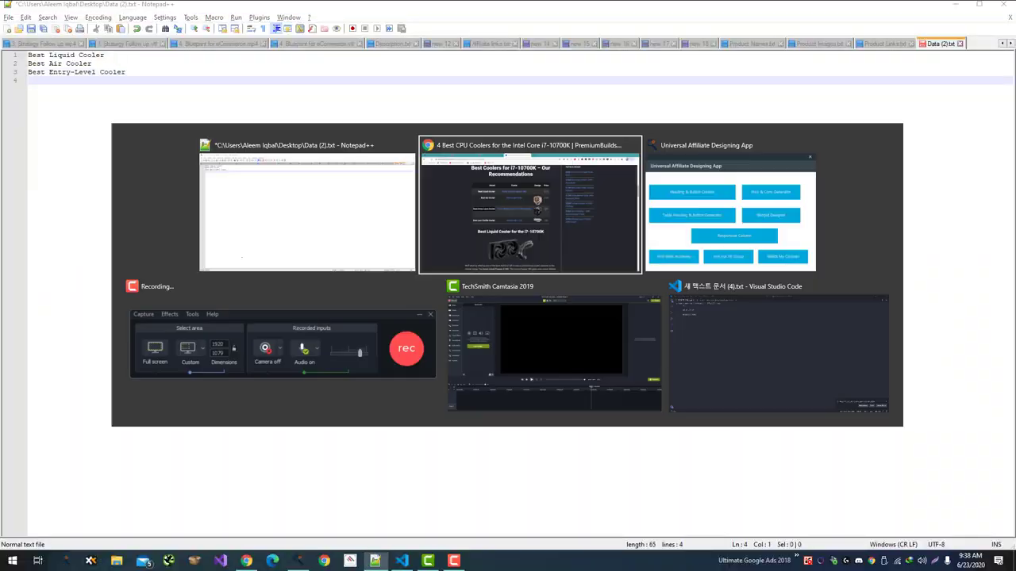
left_click(291, 313)
key("ctrl+c")
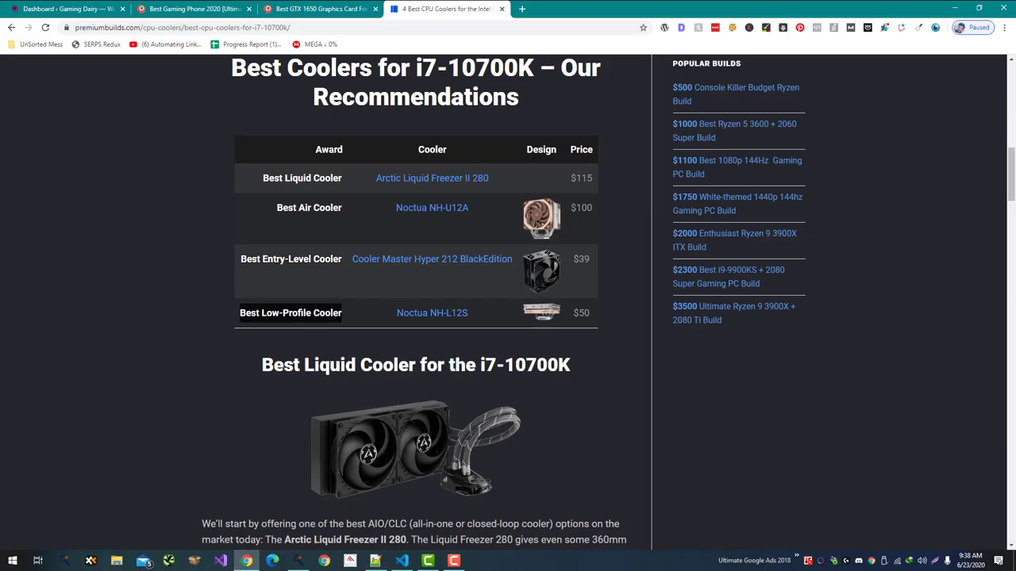
key("alt+Tab")
key("Return")
key("ctrl+v")
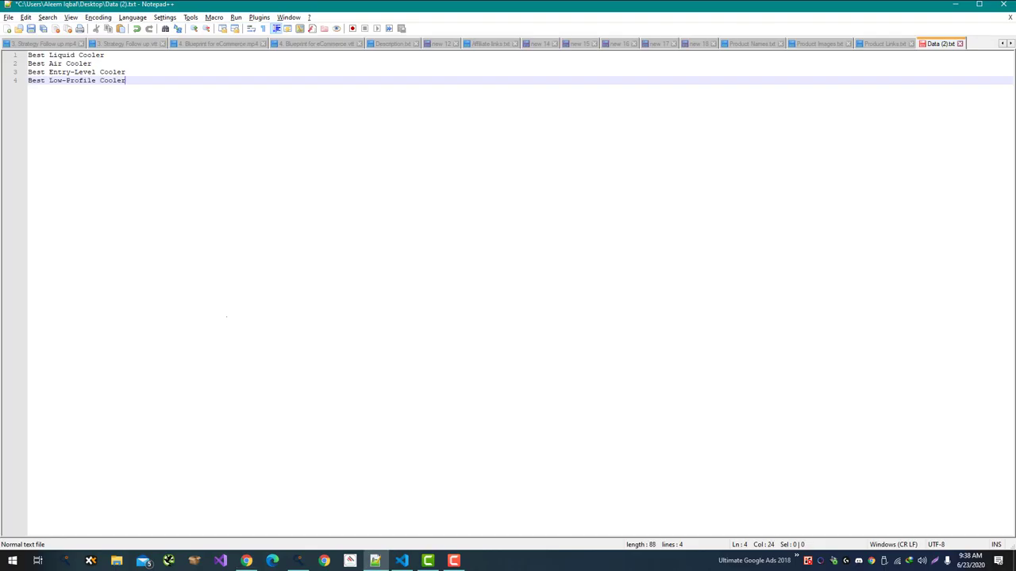
key("ctrl+s")
Bring up the new 17 document in Notepad++ and copy all of its TablePress CSS
key("alt+Tab")
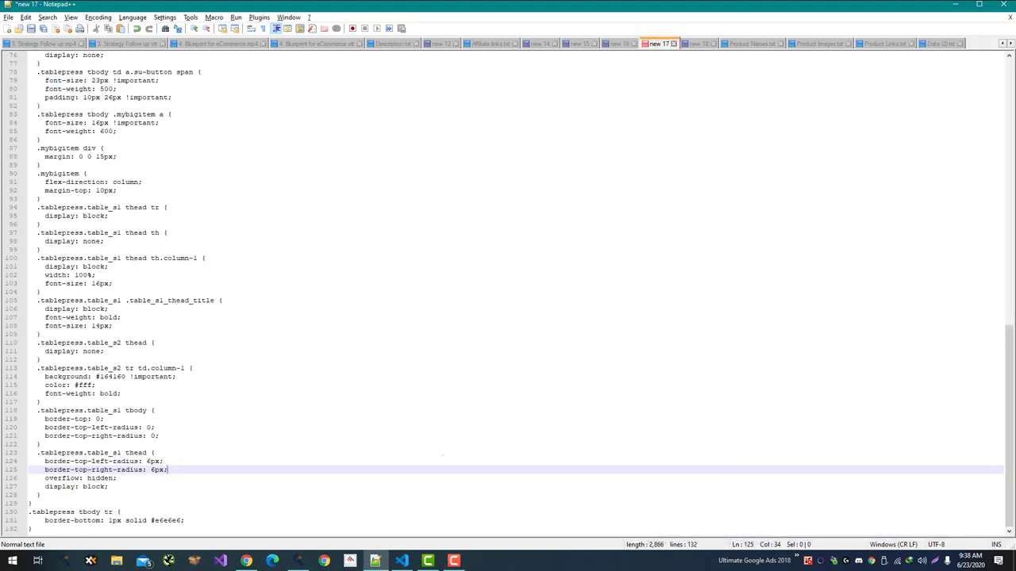
left_click(404, 400)
scroll(404, 387, "up", 14)
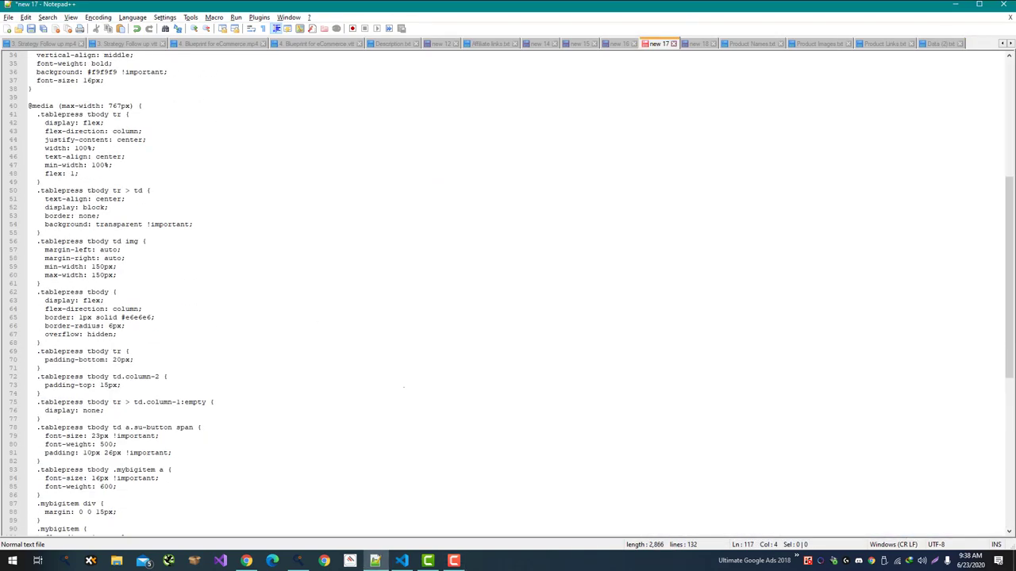
scroll(403, 387, "up", 8)
key("ctrl+a")
Open the Gaming Dairy theme customizer in a new browser tab and go to its Additional CSS section
key("alt+Tab")
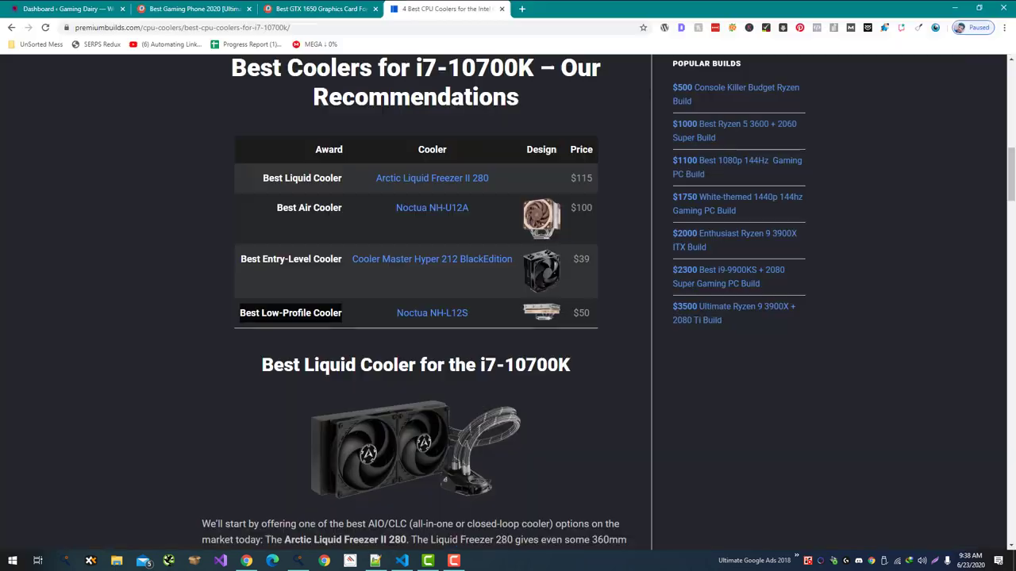
left_click(65, 8)
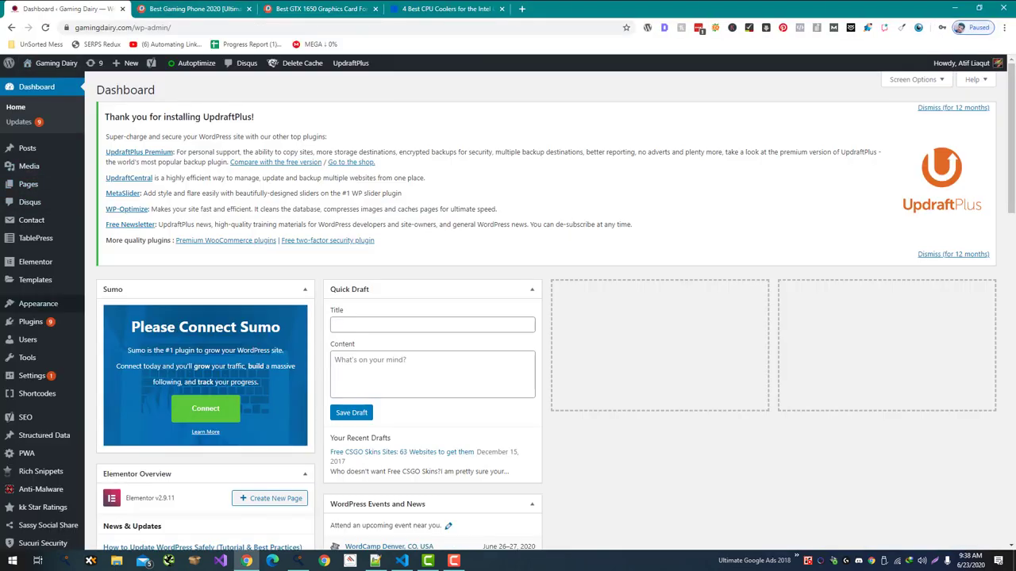
mouse_move(39, 304)
left_click(111, 319, "ctrl+shift")
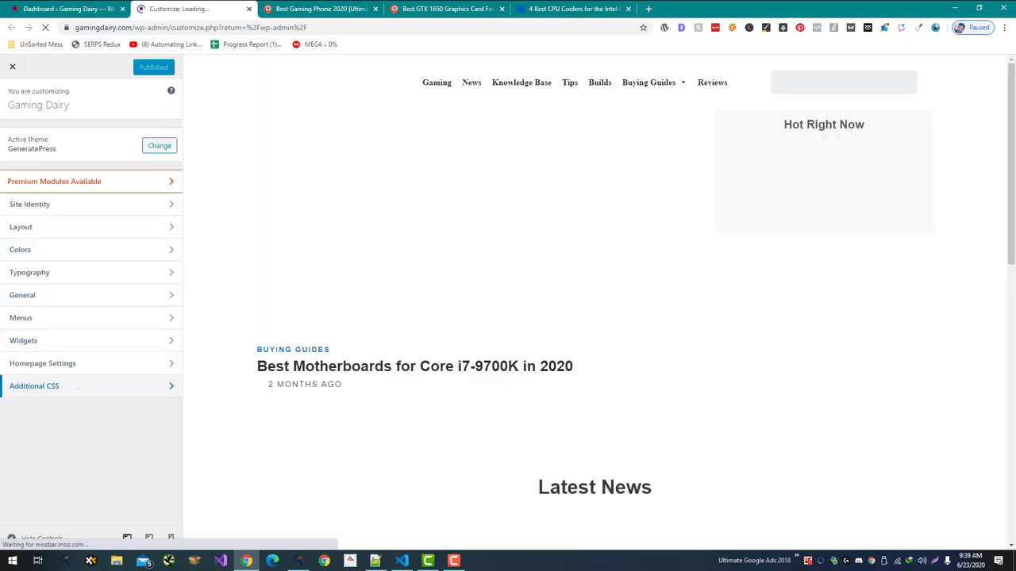
left_click(48, 386)
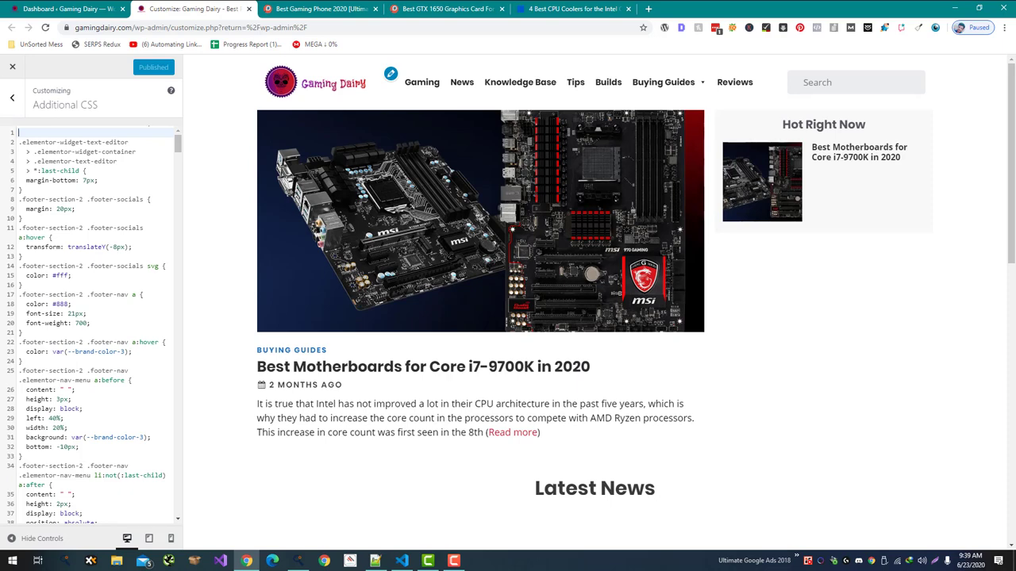
Paste the TablePress CSS at the beginning of the Additional CSS code and publish the change
key("ctrl+v")
key("Return")
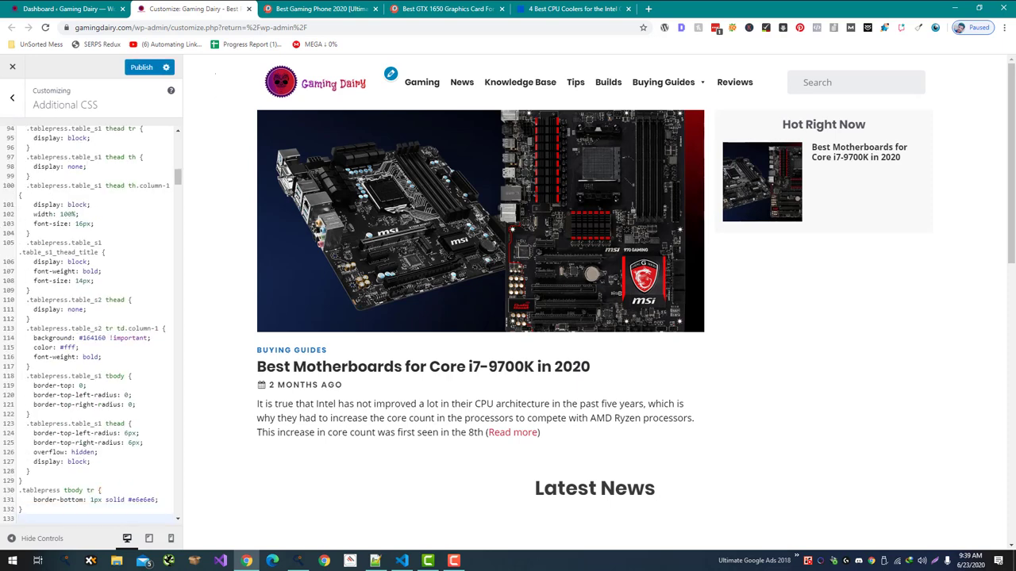
left_click(142, 67)
Open the TablePress form for adding a new table and check the recommendations table on the review page for its row and column layout
left_click(71, 8)
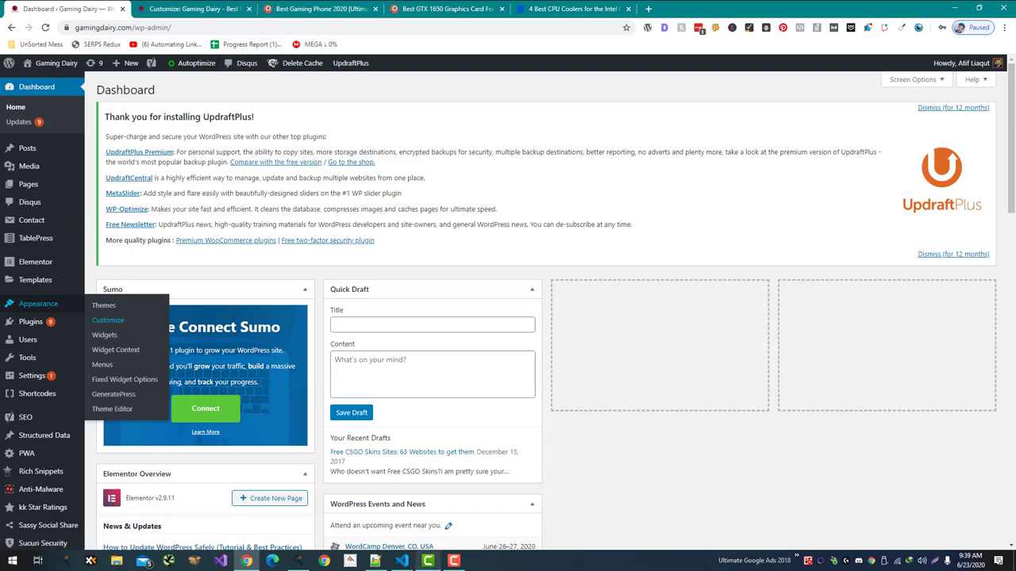
mouse_move(35, 238)
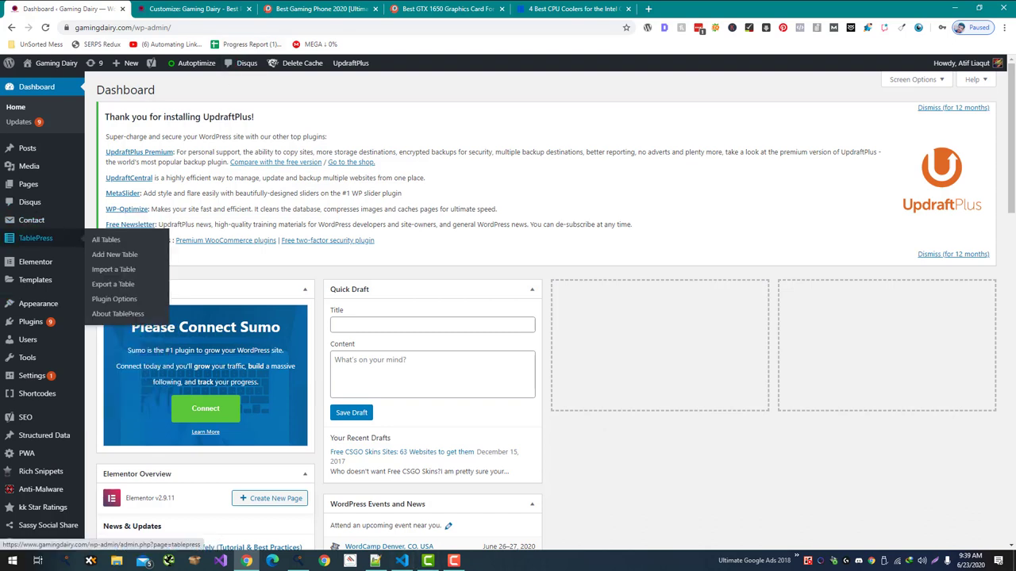
left_click(114, 254)
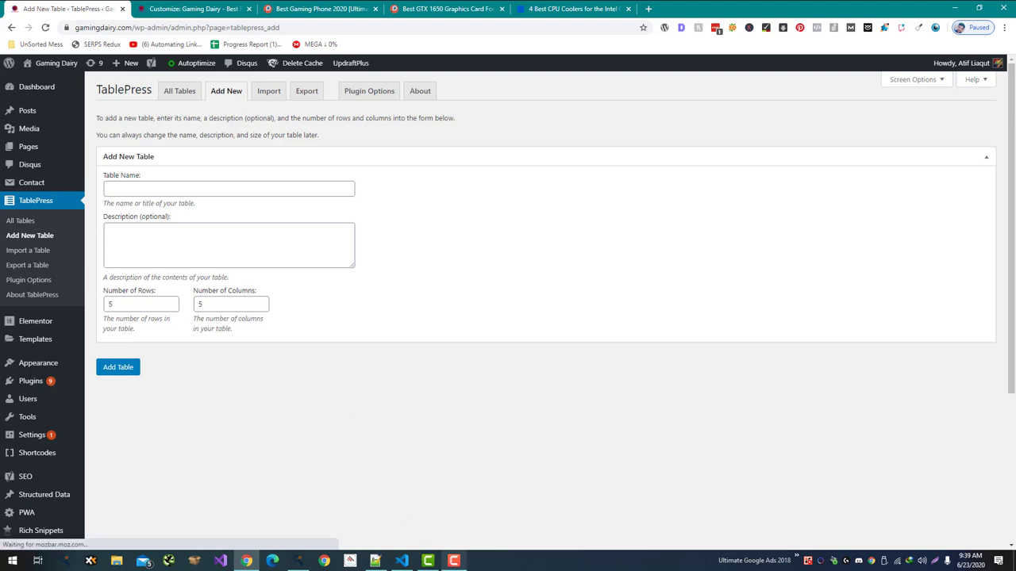
key("ctrl+shift+Tab")
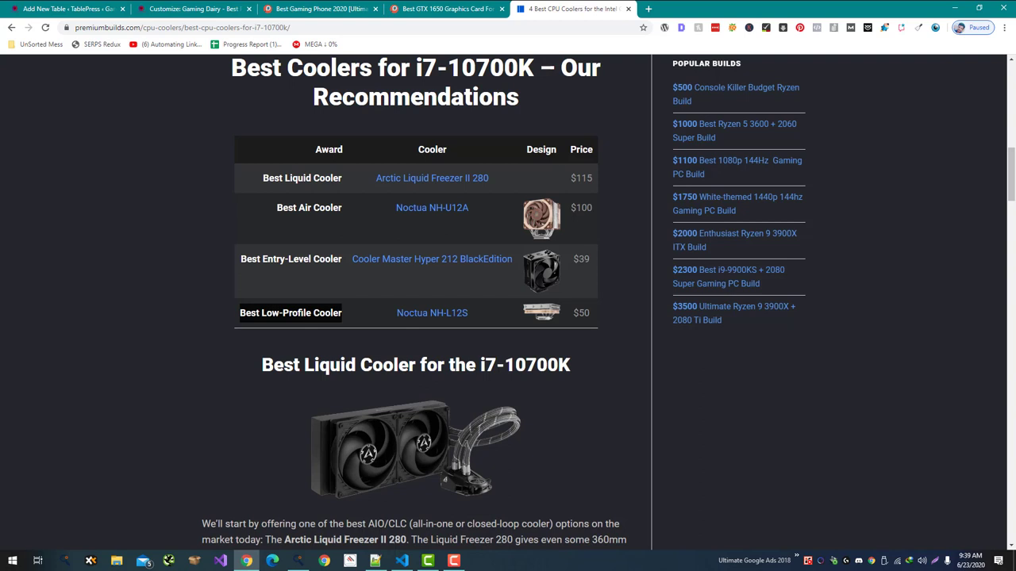
key("ctrl+1")
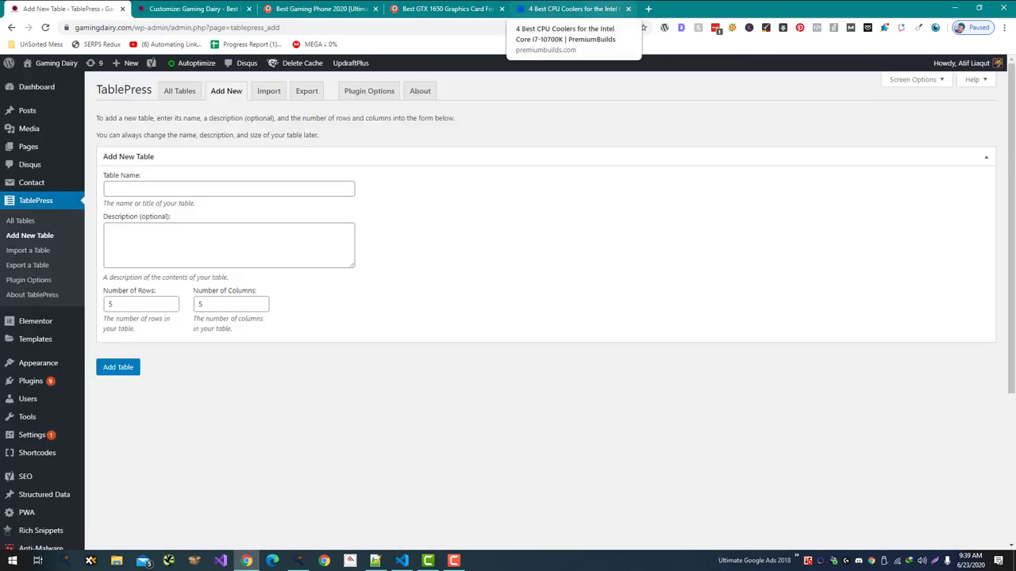
key("ctrl+5")
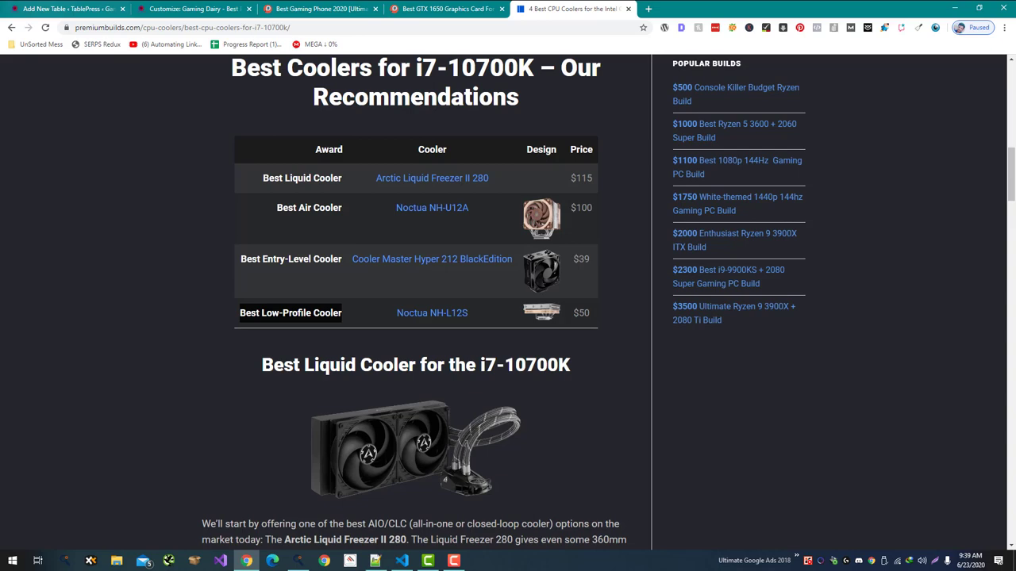
key("ctrl+1")
Add a new table with 4 columns, named Best Coolers for i7-10700K using the text copied from the review page's heading
left_click(204, 304)
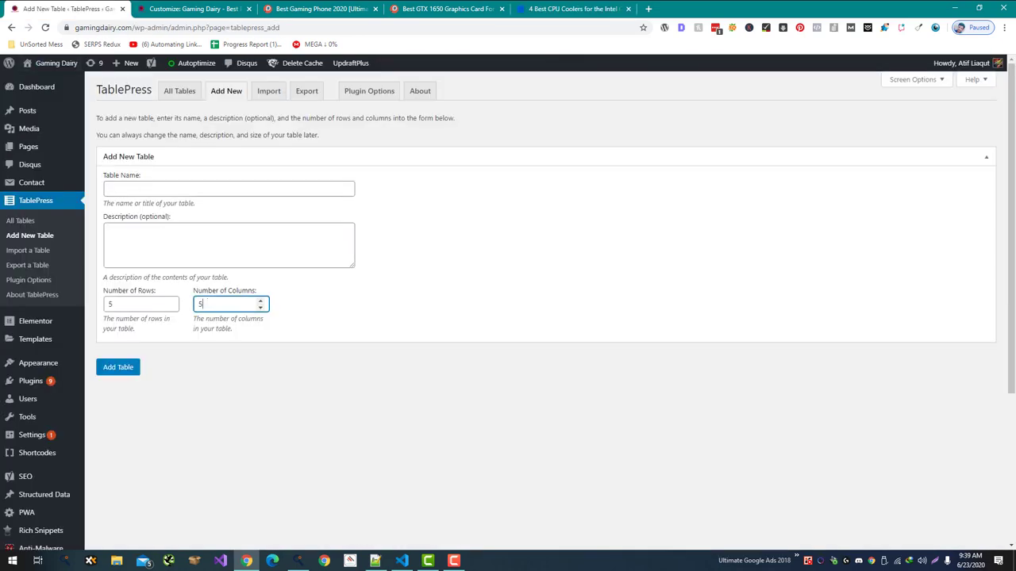
double_click(204, 304)
key("ctrl+5")
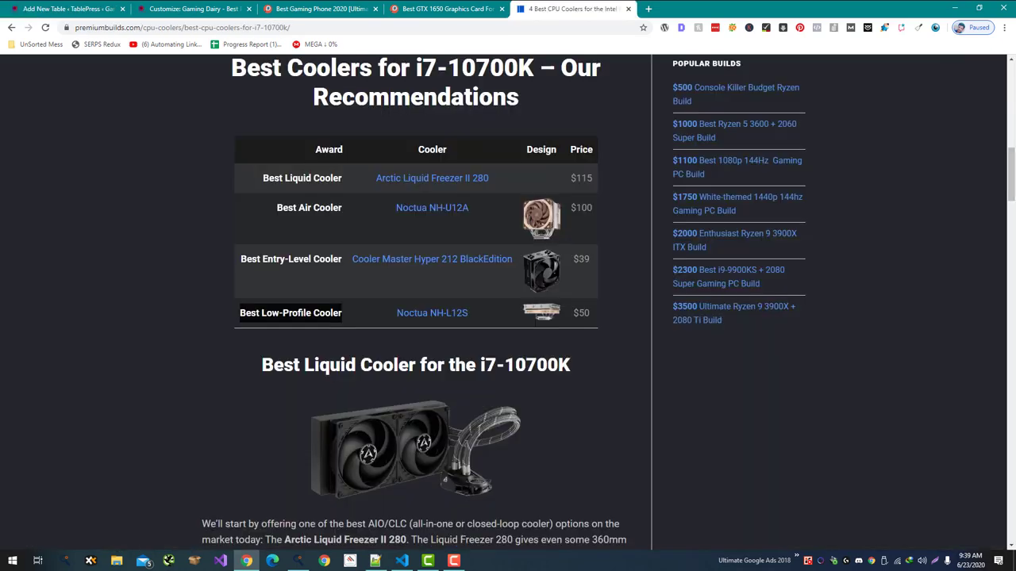
scroll(415, 302, "up", 1)
left_click_drag(231, 173, 534, 173)
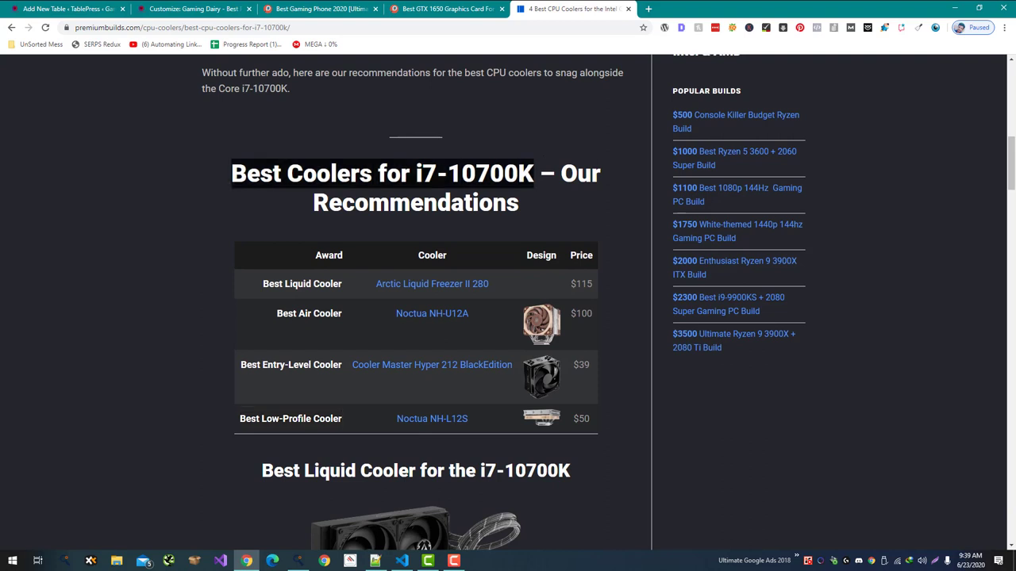
key("ctrl+1")
type("4")
left_click(234, 188)
key("ctrl+v")
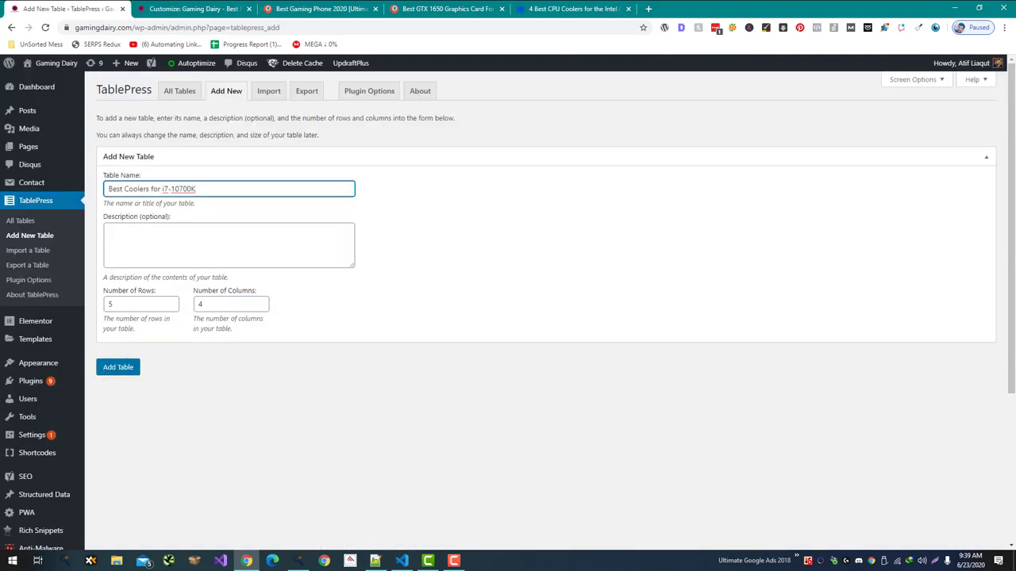
left_click(119, 367)
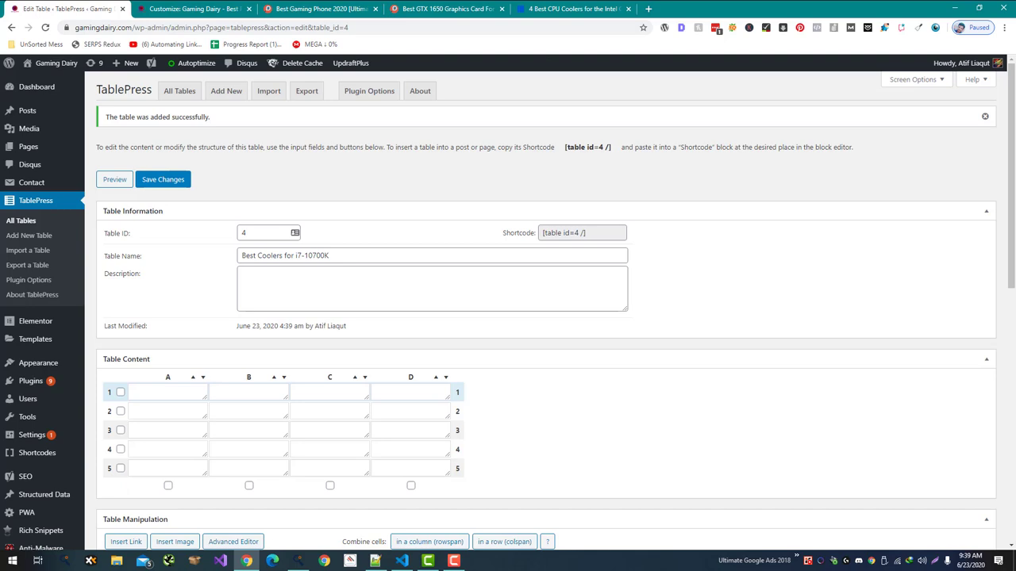
Copy the Award column heading from the review page's recommendations table into cell A1 of the new table
key("alt+Tab")
key("alt+Tab")
left_click(573, 9)
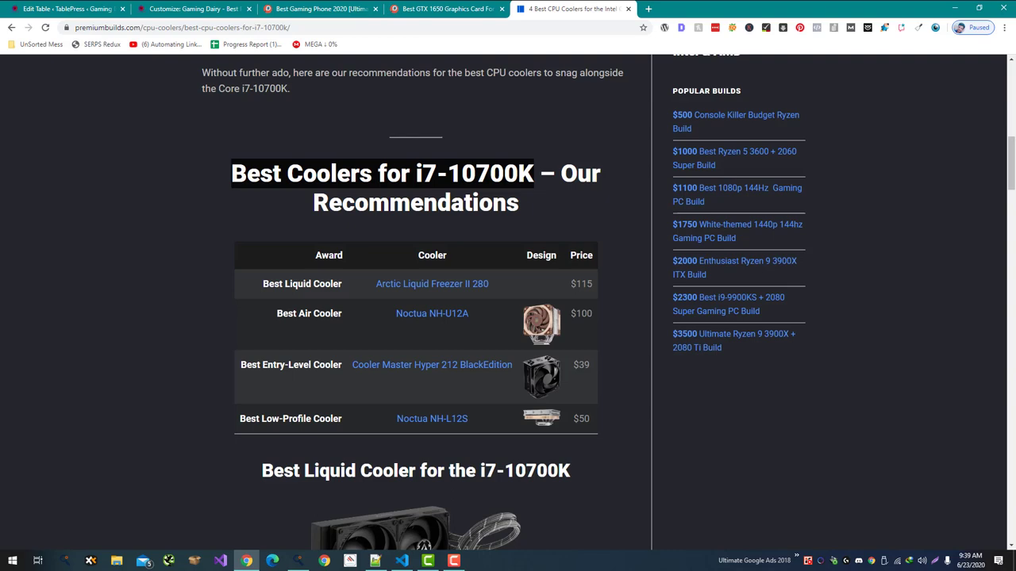
double_click(328, 255)
key("ctrl+c")
left_click(63, 9)
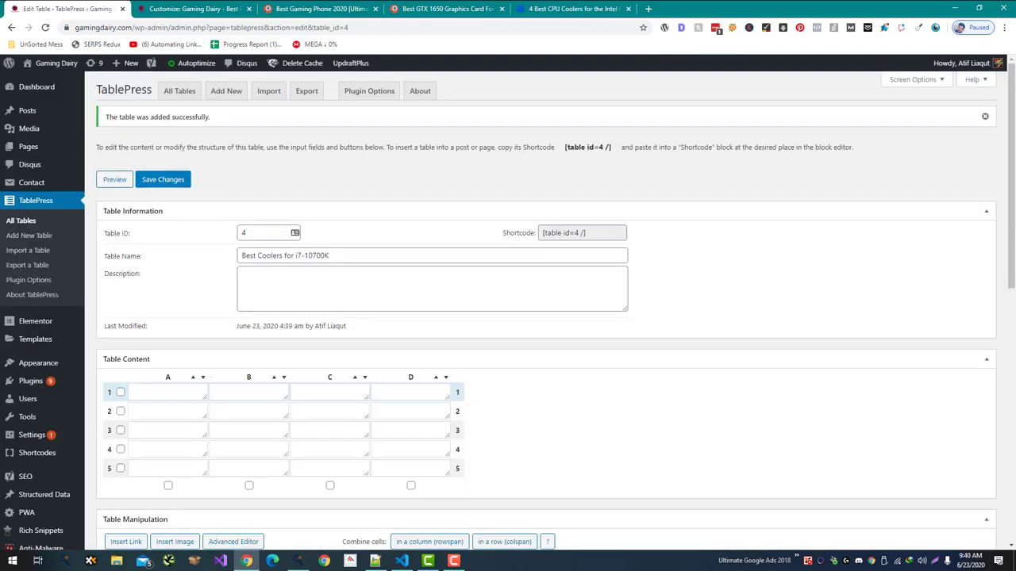
left_click(197, 392)
key("ctrl+v")
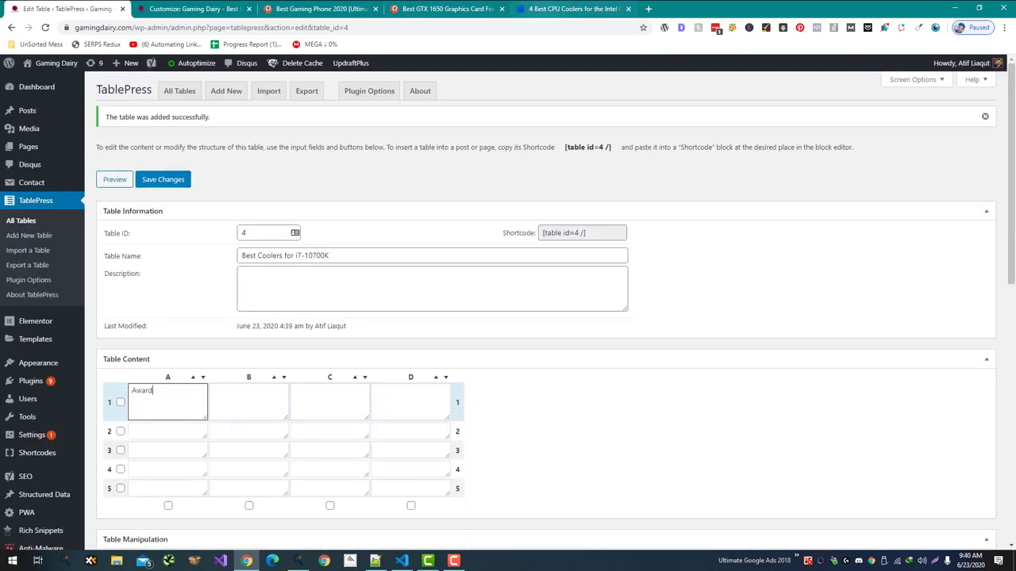
Place the review page's tab beside the table editor's tab and enter the headings Cooler in B1 and Price in C1
left_click_drag(548, 9, 212, 9)
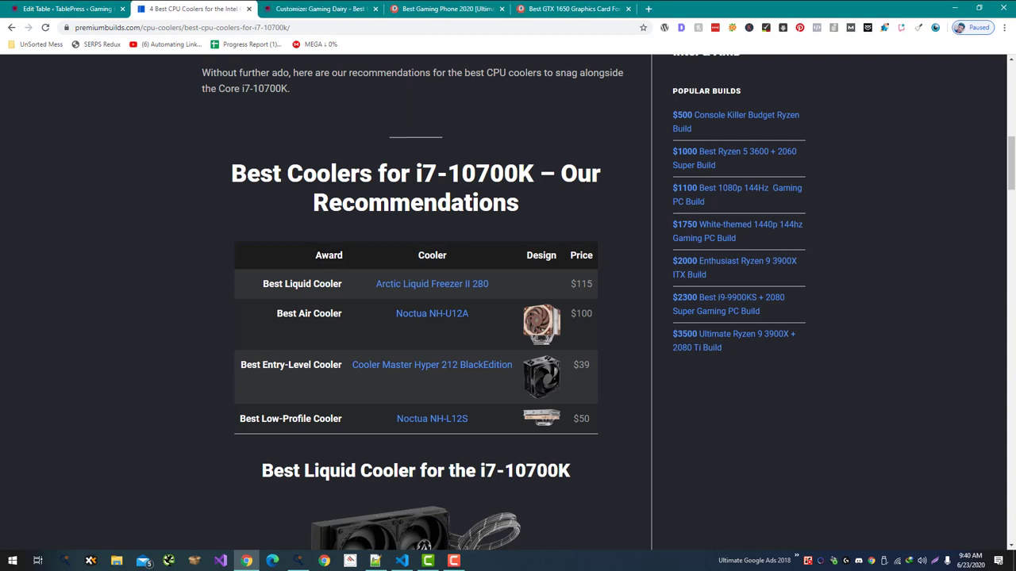
key("ctrl+1")
key("Tab")
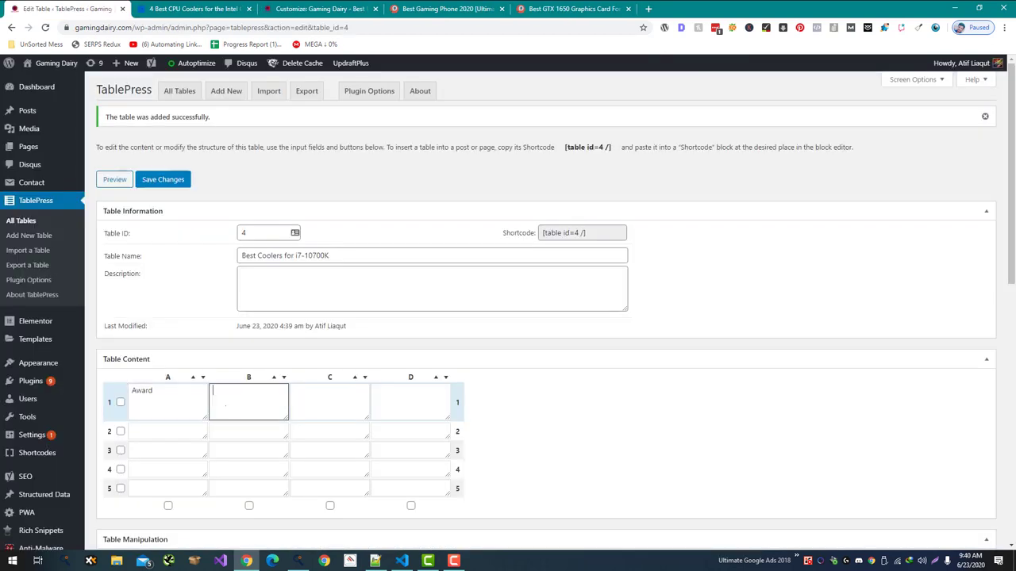
type("Cooler")
key("Tab")
type("Price")
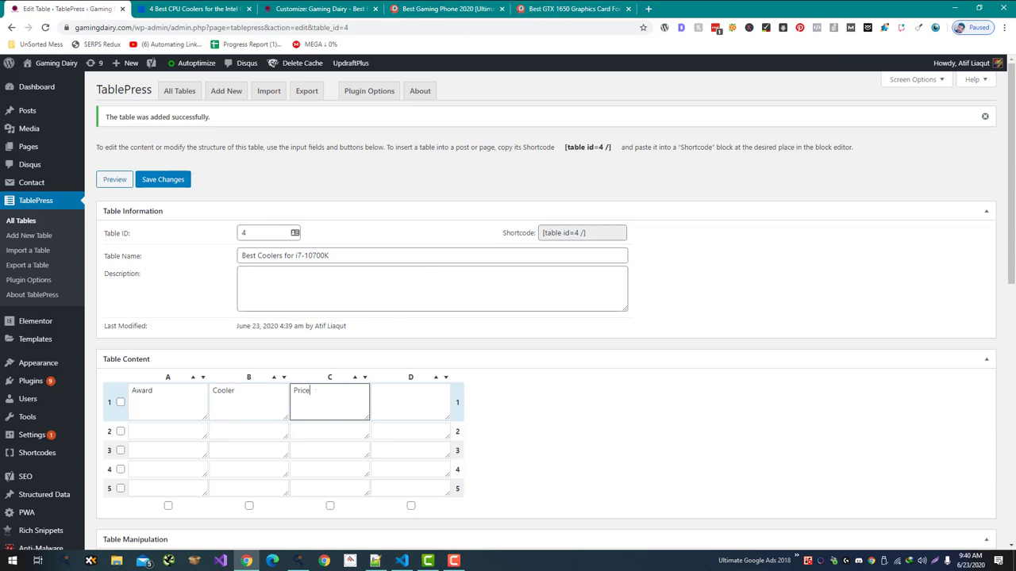
Delete the empty column D from the table
left_click(410, 506)
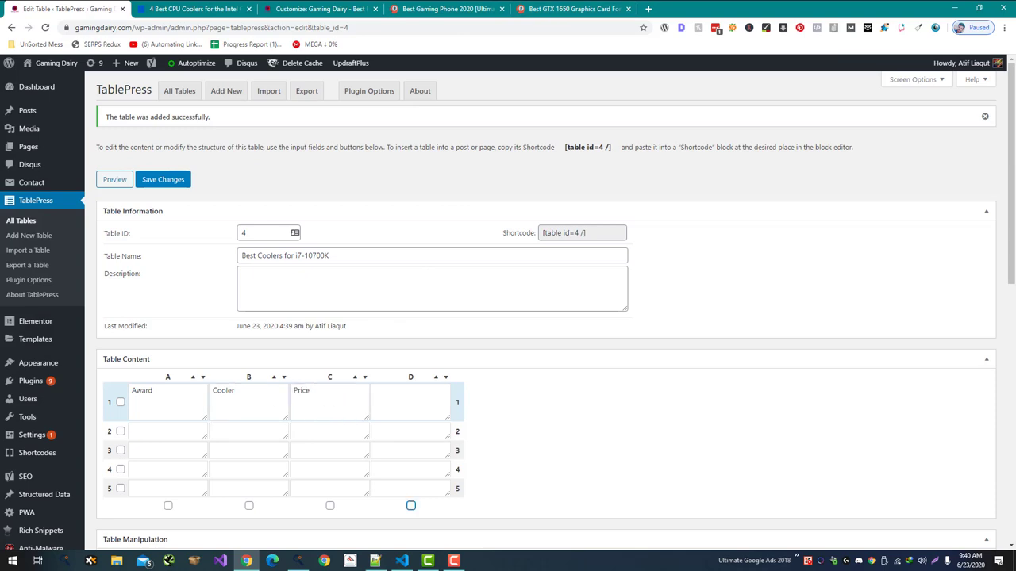
scroll(410, 505, "down", 4)
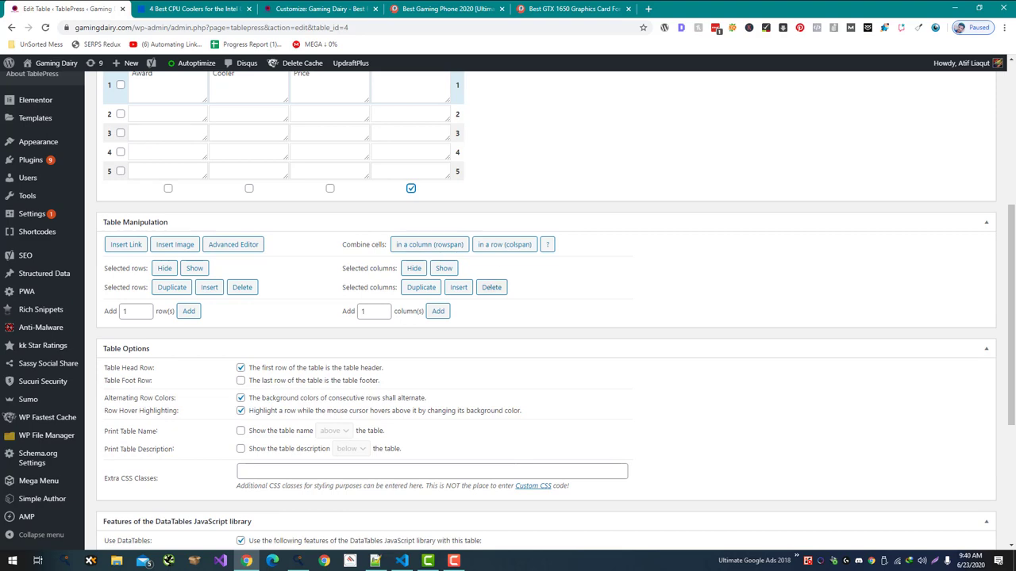
left_click(492, 287)
key("Return")
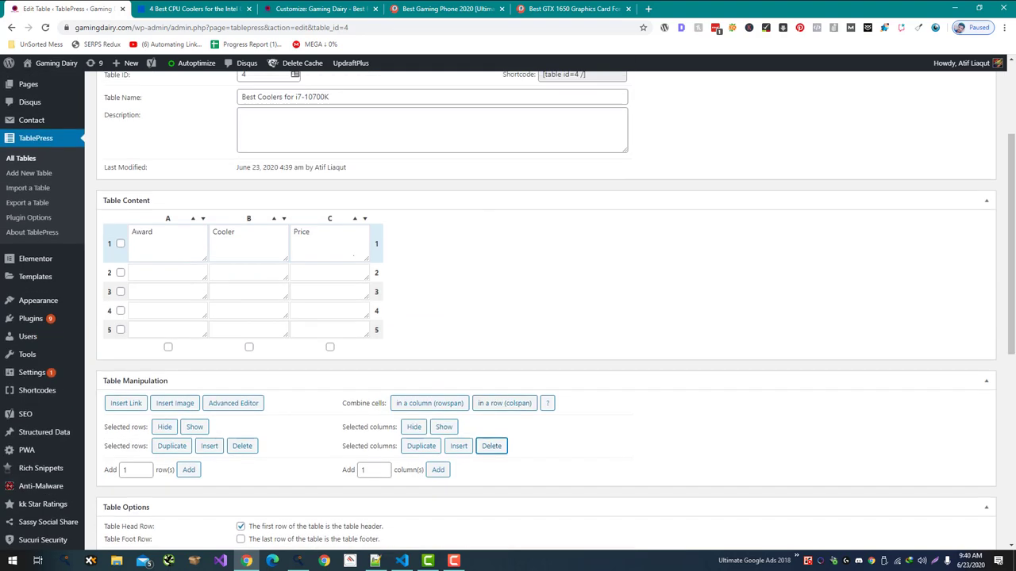
Switch to the Universal Affiliate Designing App and open its Table Heading & Button Generator
key("alt+Tab")
key("alt+Tab")
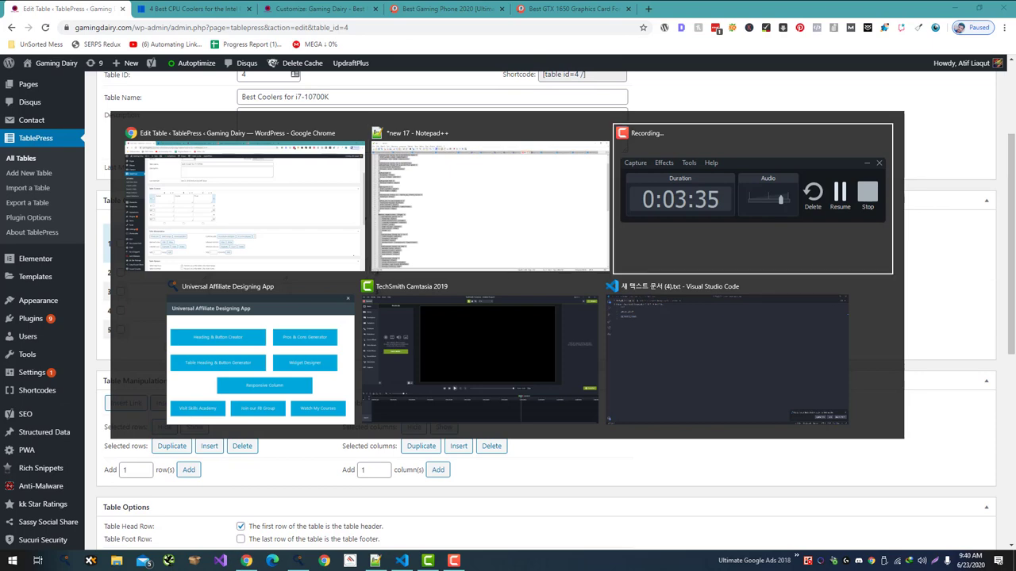
key("alt+Tab")
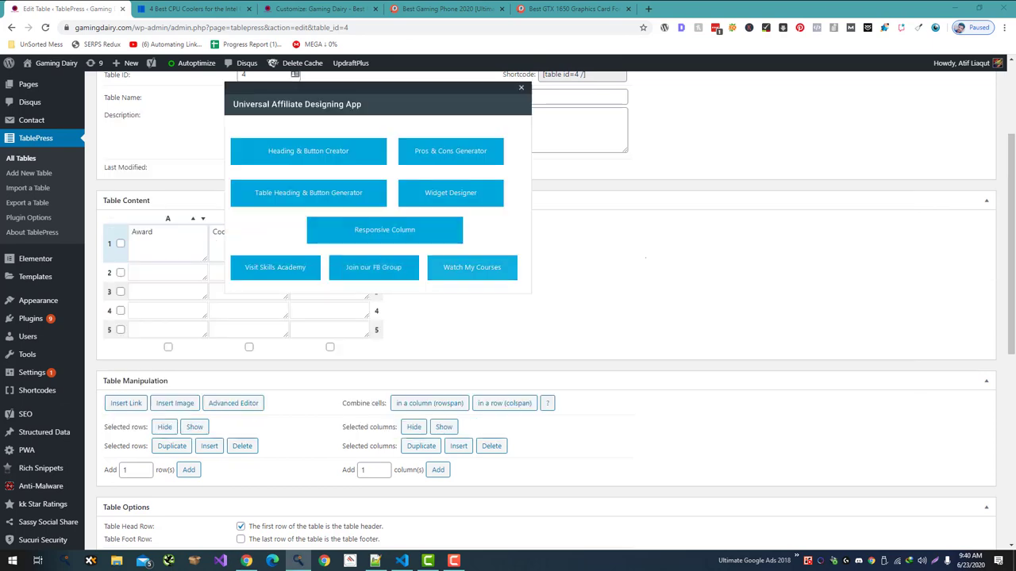
left_click(646, 259)
left_click(153, 273)
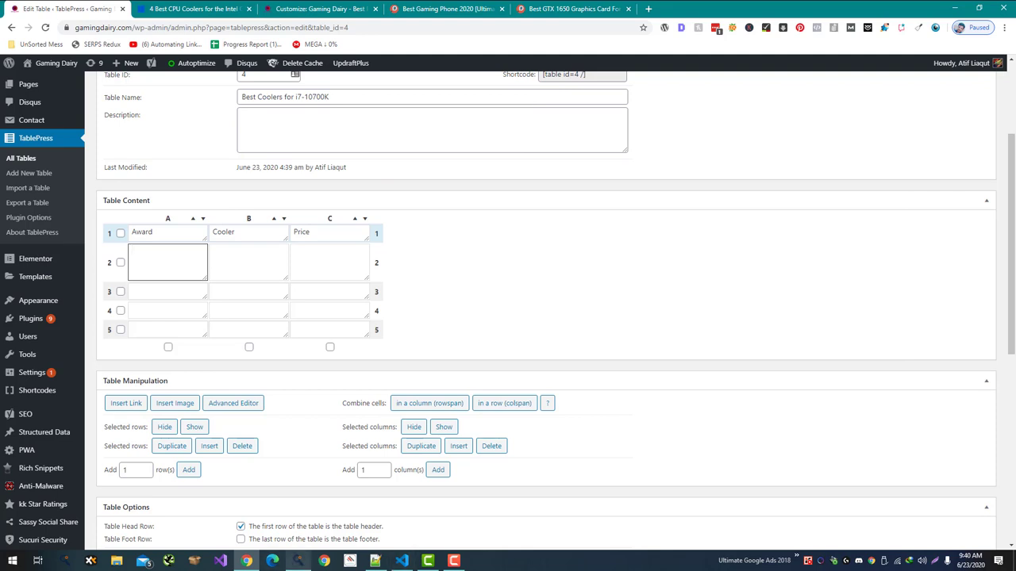
left_click(298, 561)
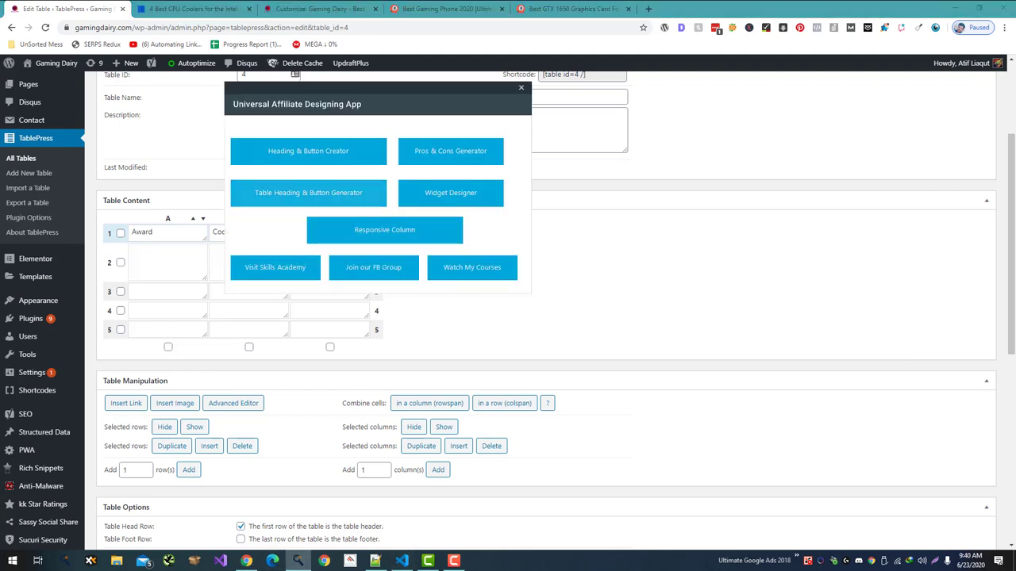
left_click(309, 192)
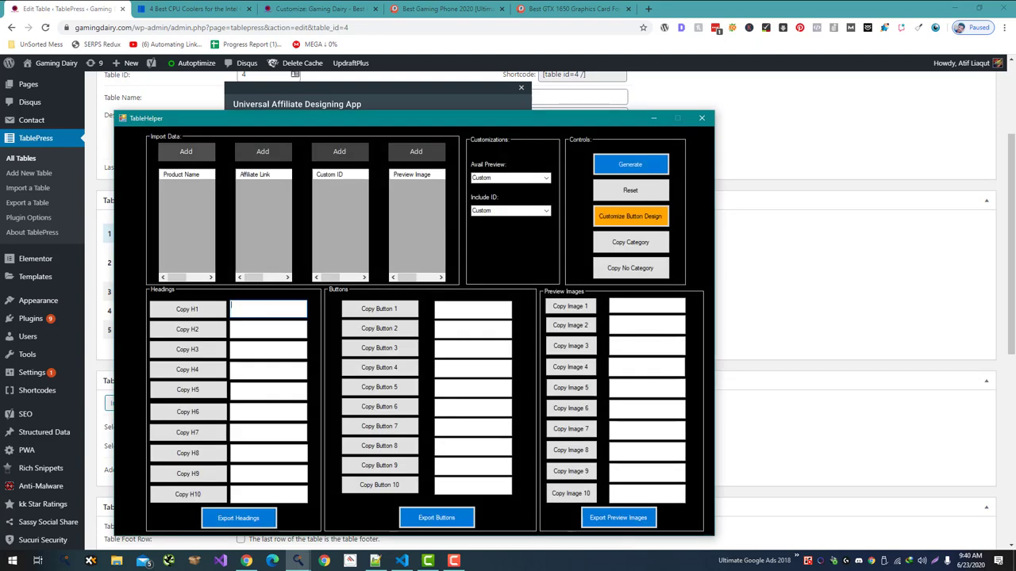
Import Product Names.txt as product names, Product Links.txt as affiliate links and Product Images.txt as preview images from the Desktop
left_click(186, 151)
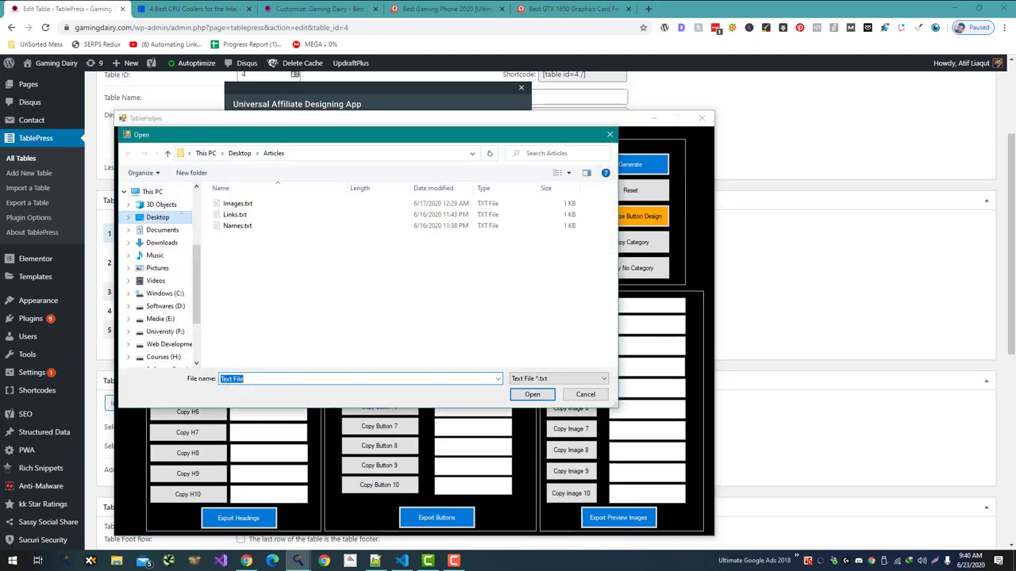
left_click(165, 216)
scroll(288, 248, "up", 2)
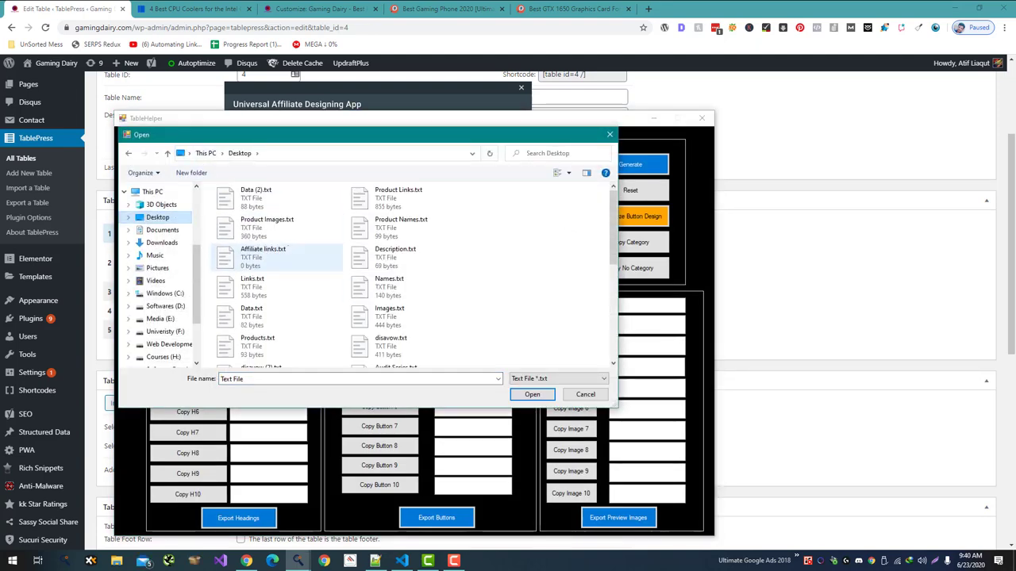
double_click(401, 224)
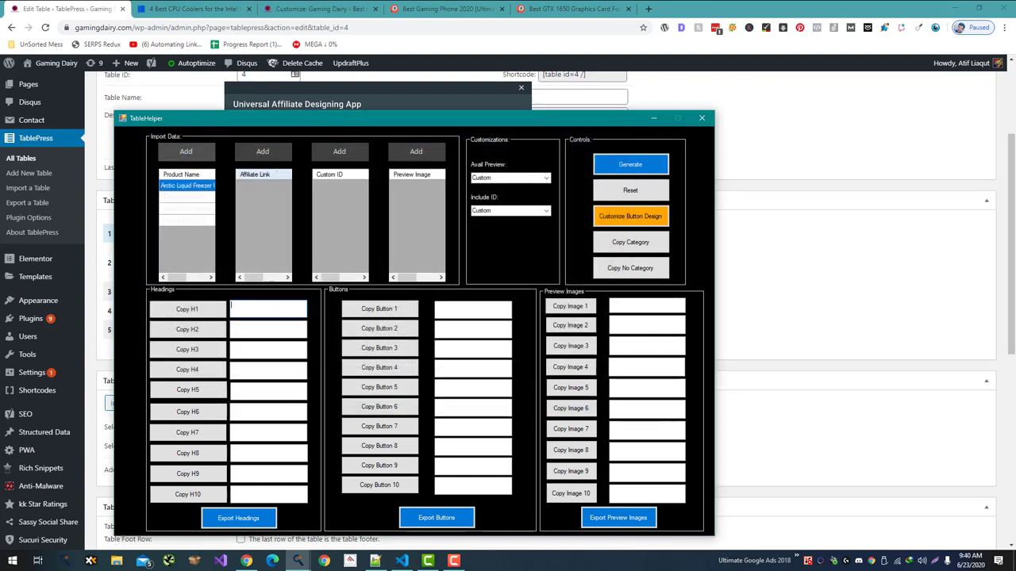
left_click(263, 150)
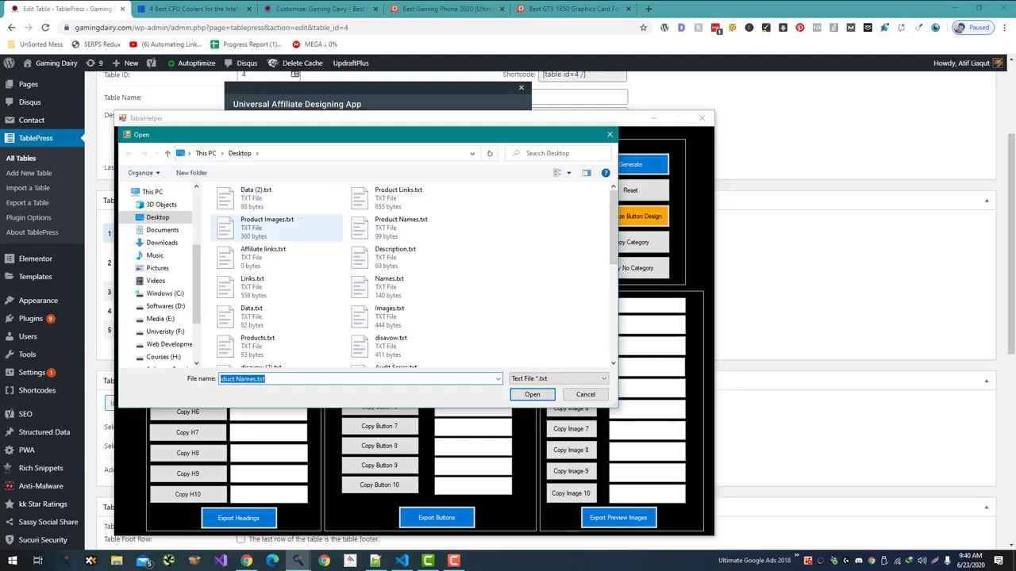
double_click(399, 195)
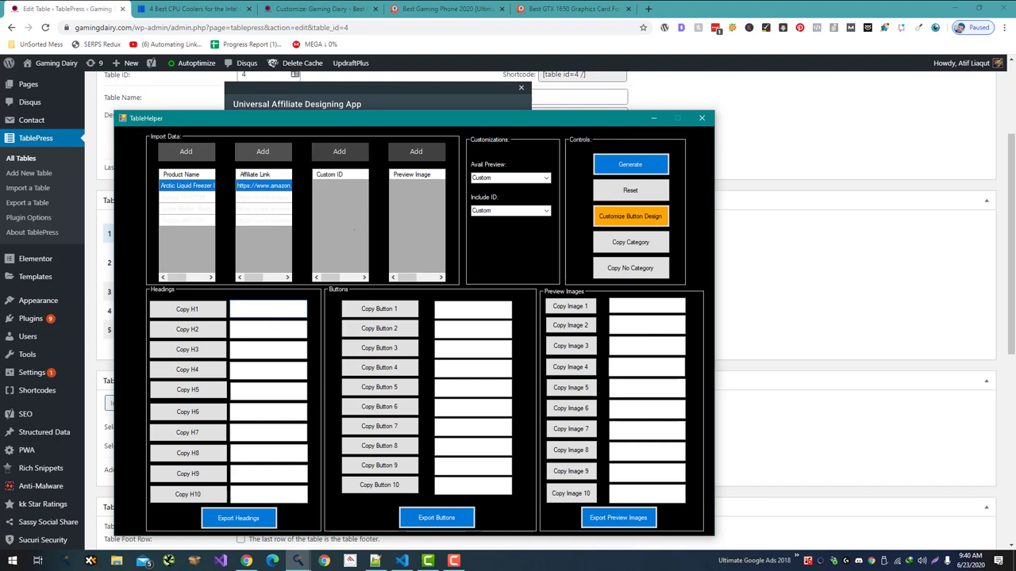
left_click(416, 151)
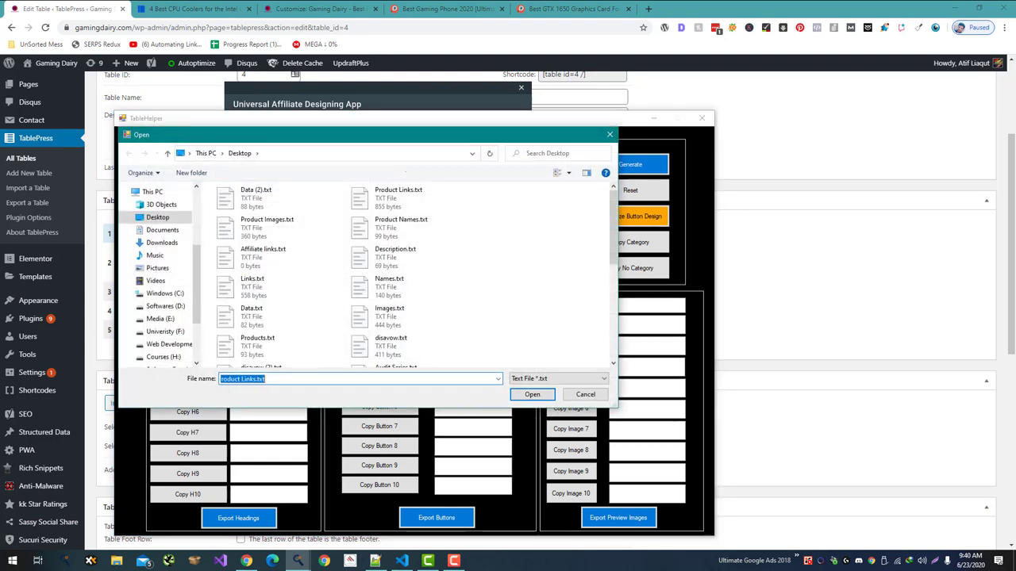
double_click(268, 223)
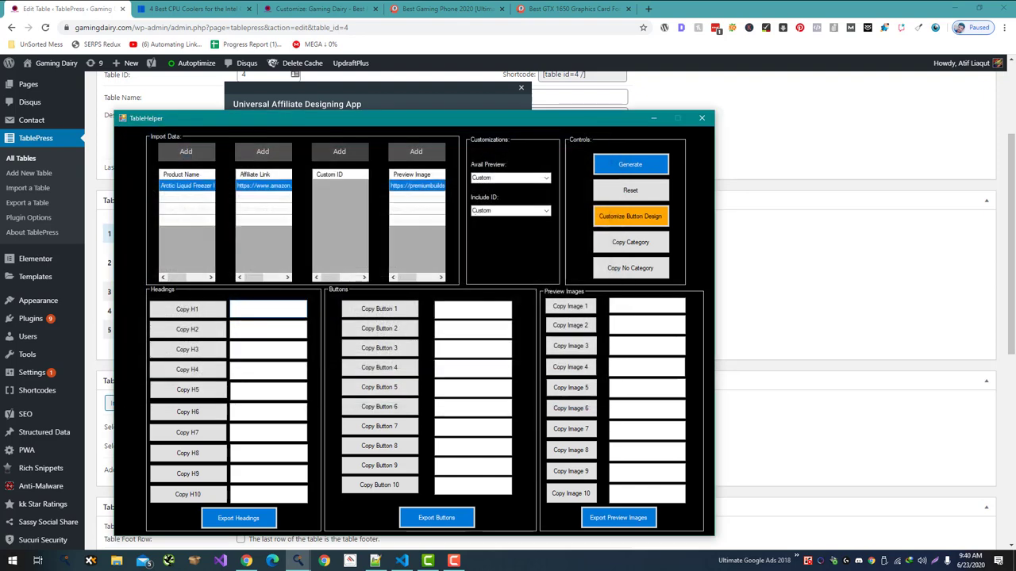
Set Include ID to SEO-Optimized and generate the headings, buttons and preview image codes
left_click(544, 210)
left_click(508, 227)
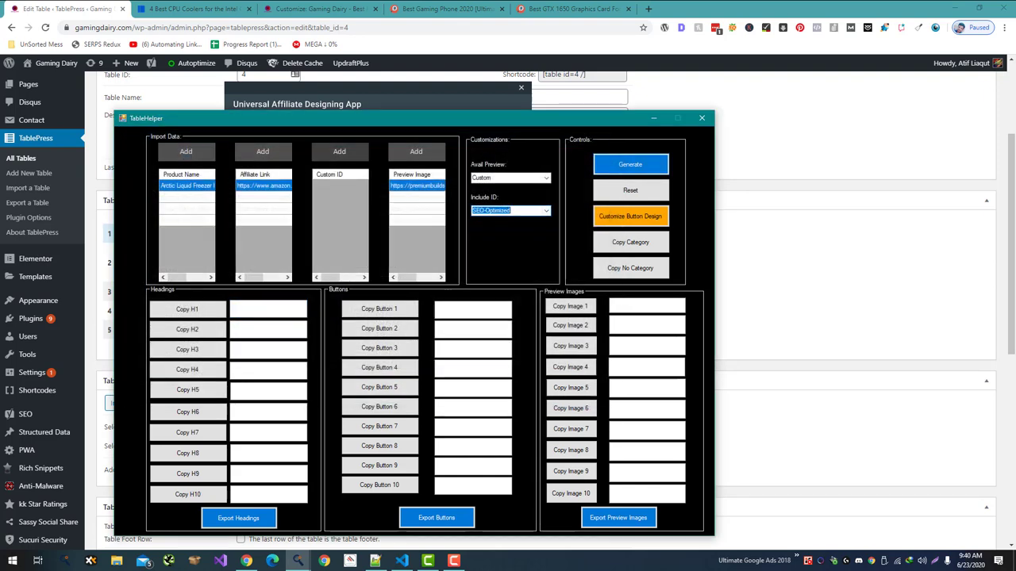
left_click(630, 164)
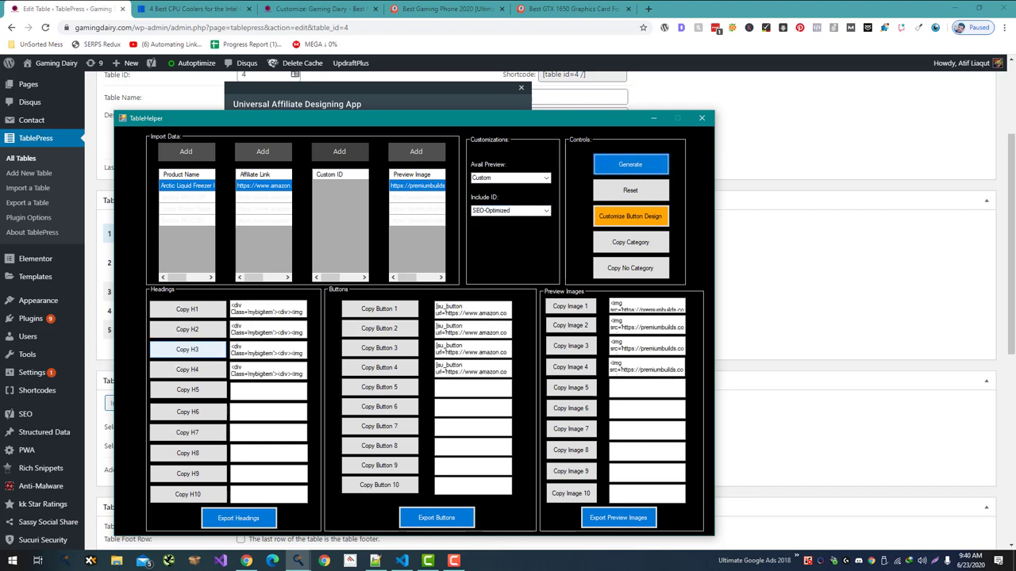
Copy the generated heading codes H1 and H2 into cells B2 and B3 of the TablePress table
left_click(187, 308)
key("alt+Tab")
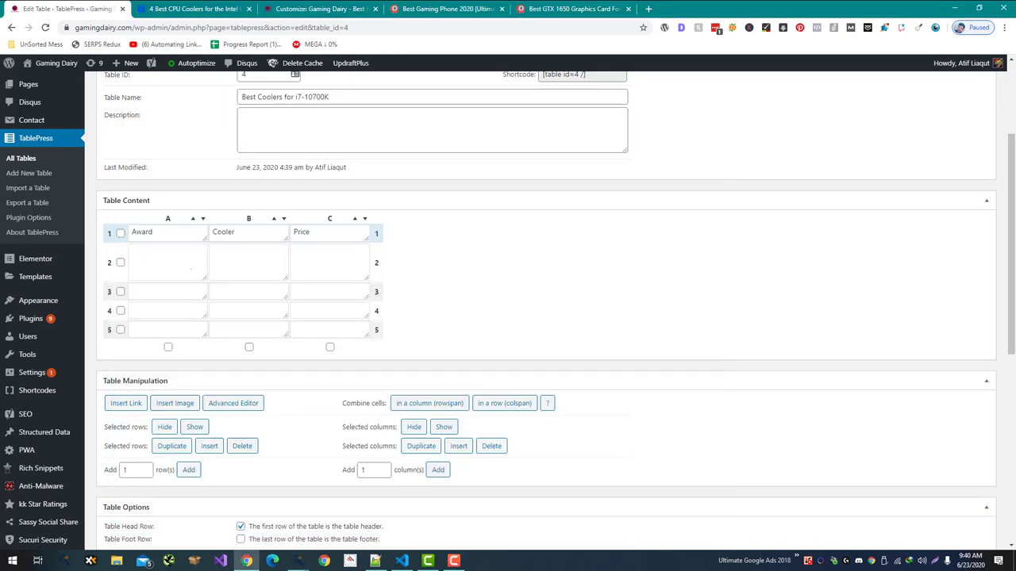
left_click(191, 269)
left_click(254, 265)
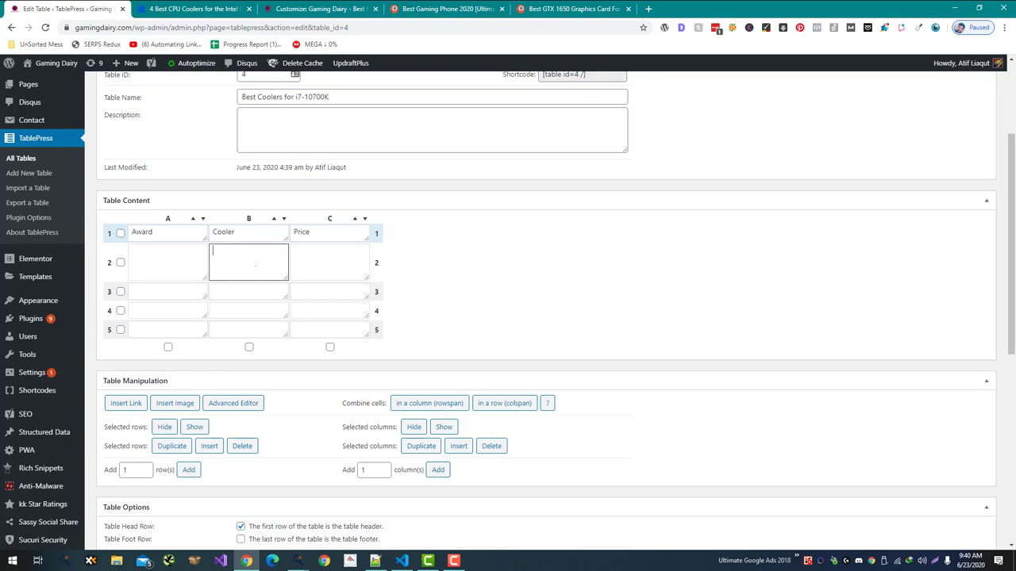
key("ctrl+v")
scroll(248, 262, "up", 1)
key("alt+Tab")
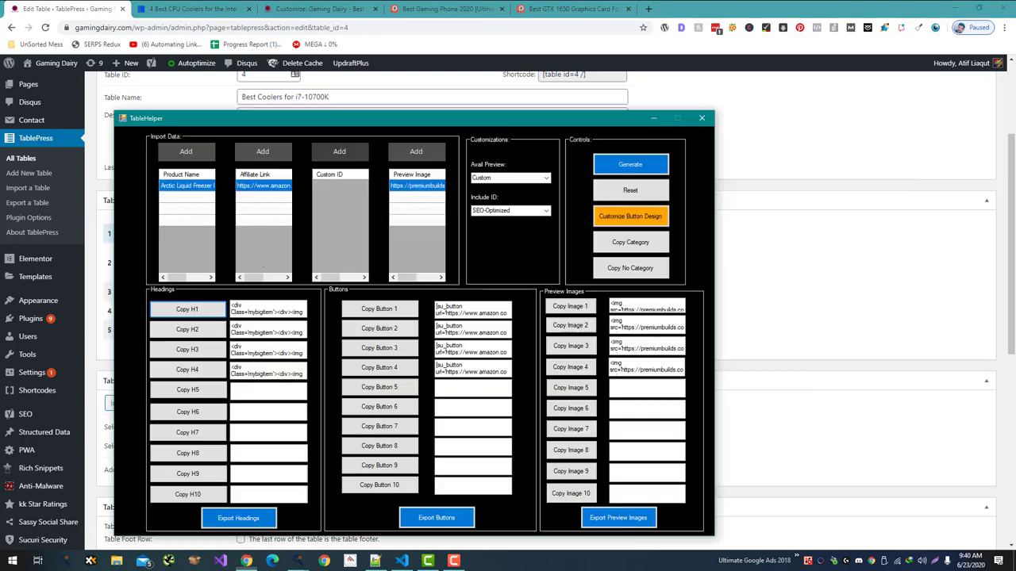
left_click(187, 329)
key("alt+Tab")
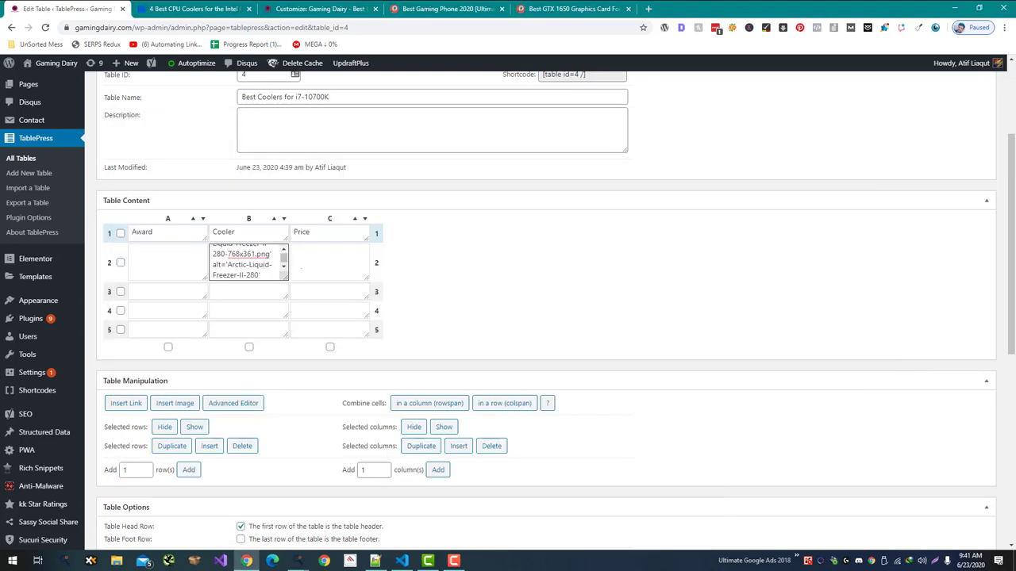
left_click(262, 290)
key("ctrl+v")
Copy the generated heading codes H3 and H4 into cells B4 and B5 of the TablePress table
key("alt+Tab")
left_click(188, 350)
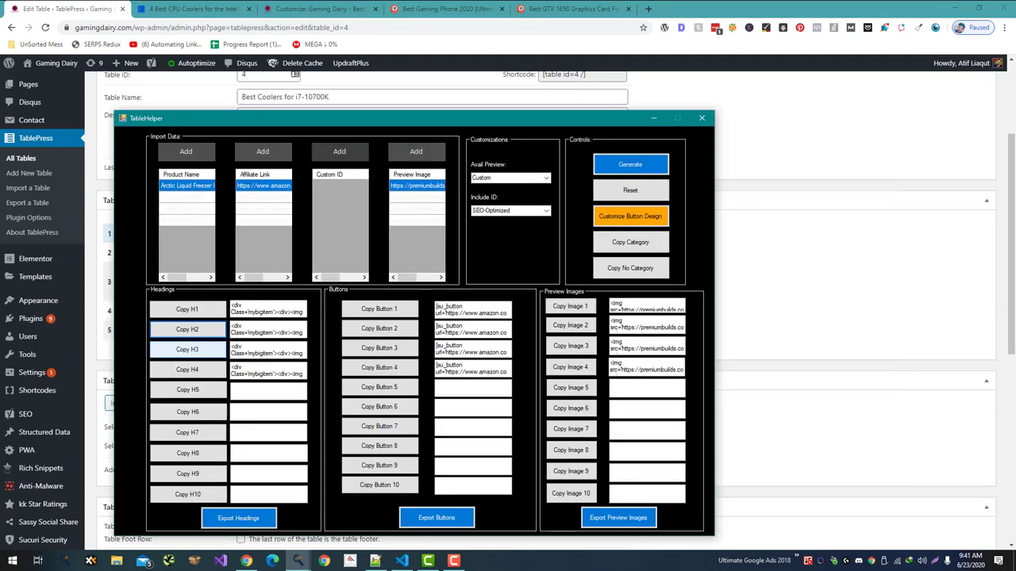
key("alt+Tab")
left_click(238, 307)
key("ctrl+v")
key("alt+Tab")
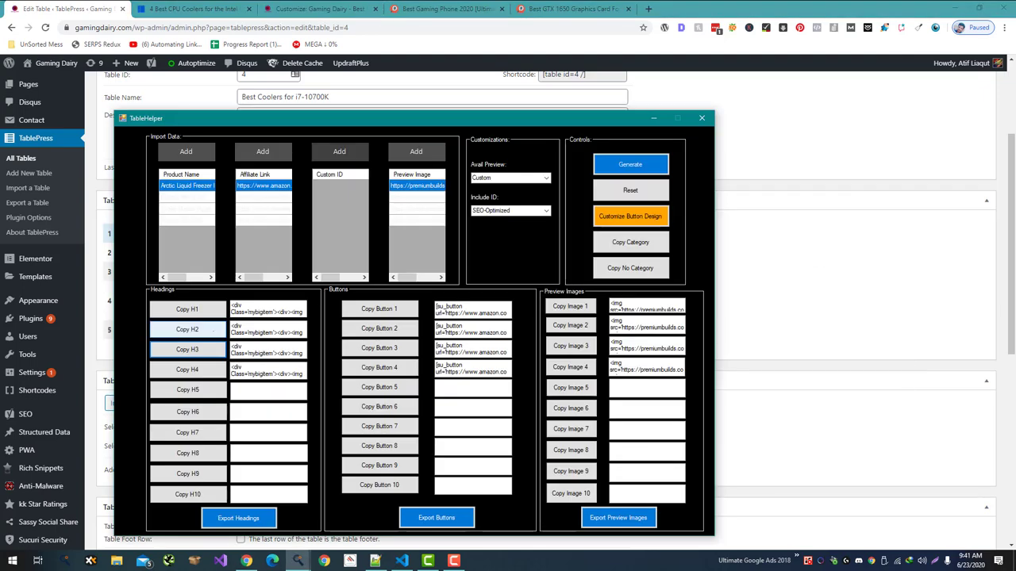
left_click(188, 371)
key("alt+Tab")
left_click(277, 321)
key("ctrl+v")
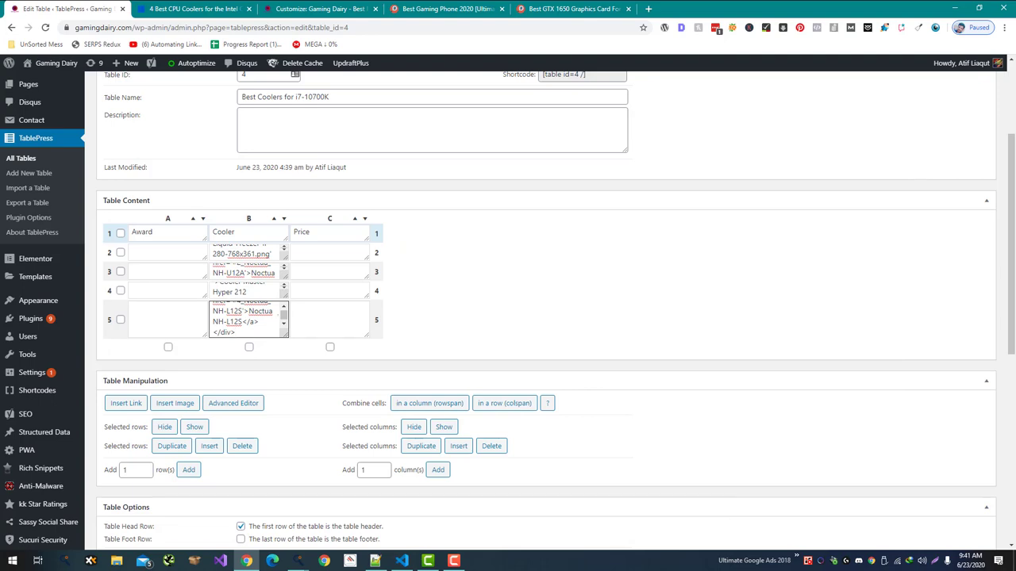
Copy the generated codes of Button 1 and Button 2 into the Price cells C2 and C3
key("alt+Tab")
left_click(379, 309)
key("alt+Tab")
left_click(341, 254)
key("ctrl+v")
key("alt+Tab")
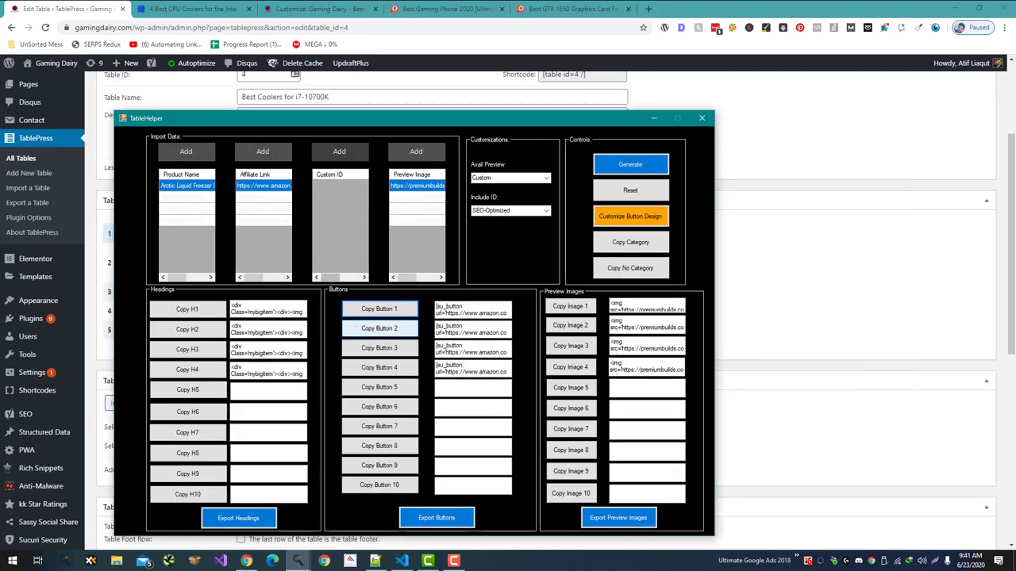
left_click(380, 328)
key("alt+Tab")
left_click(337, 285)
key("ctrl+v")
Copy the generated codes of Button 3 and Button 4 into the Price cells C4 and C5
key("alt+Tab")
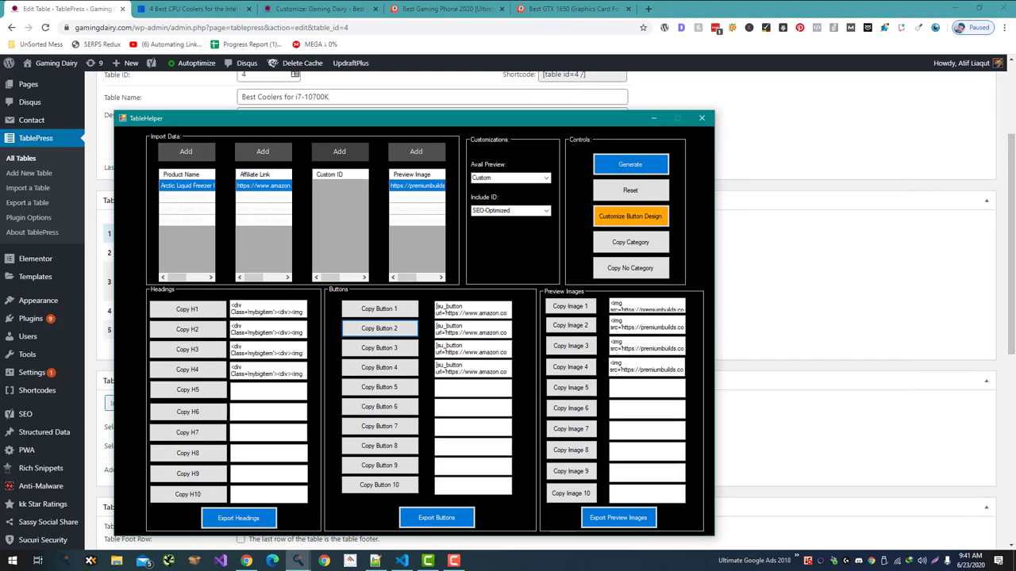
left_click(380, 347)
key("alt+Tab")
left_click(329, 295)
key("ctrl+v")
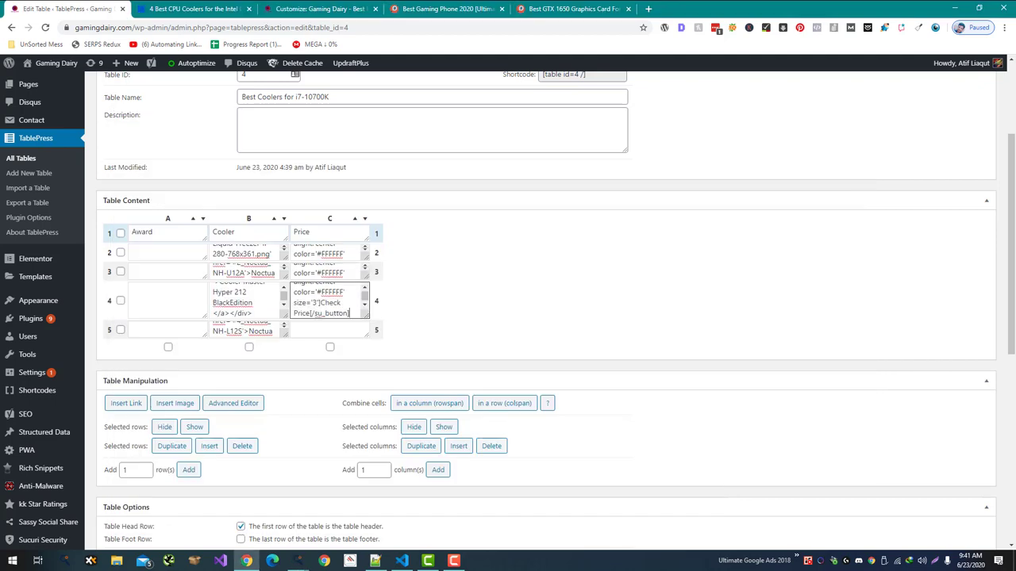
key("alt+Tab")
left_click(380, 367)
key("alt+Tab")
left_click(330, 319)
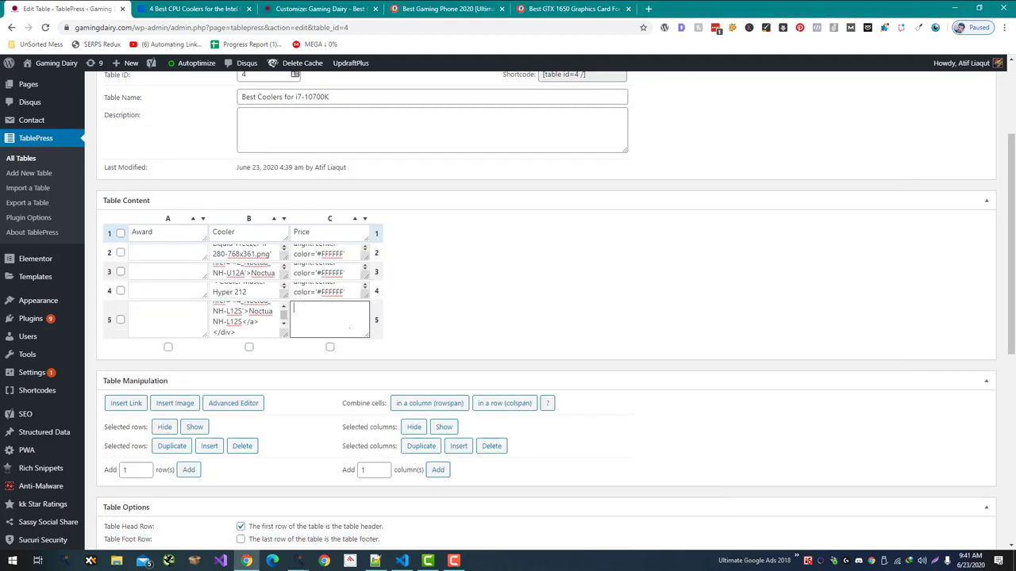
key("ctrl+v")
key("alt+Tab")
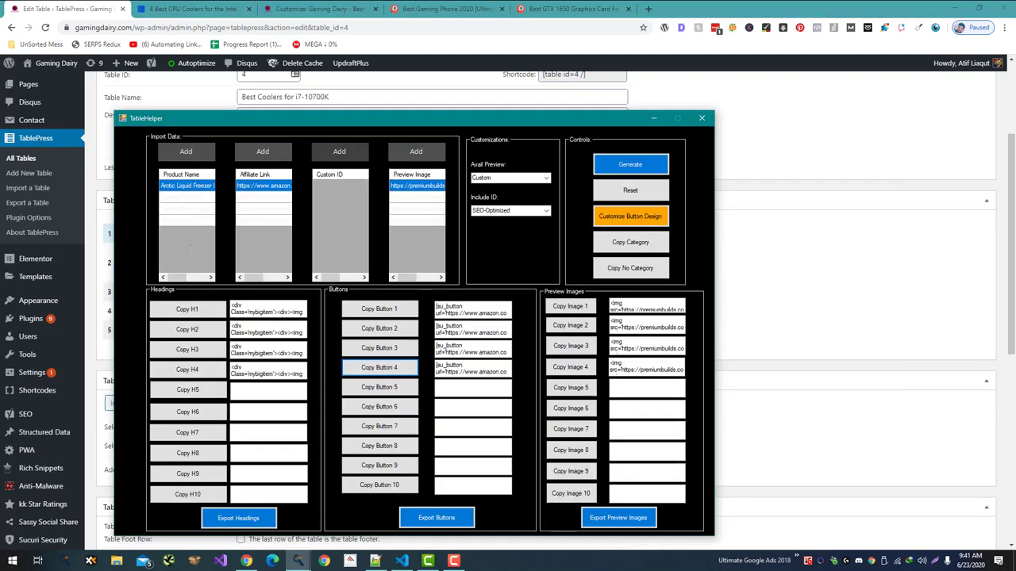
Copy the label "Best Liquid Cooler" from the text file Data (2).txt into Award cell A2 of the TablePress table
key("alt+Tab")
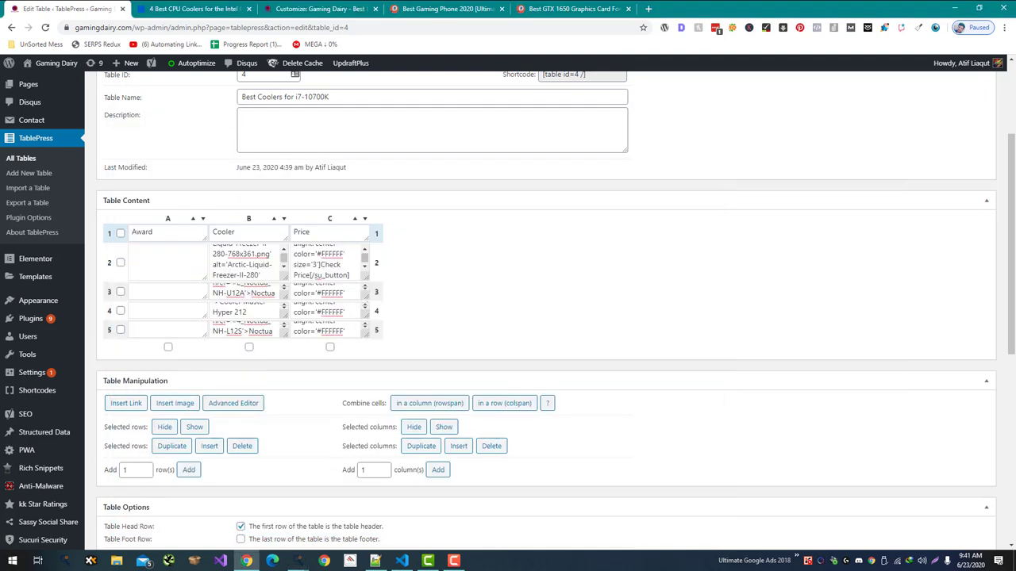
left_click(375, 561)
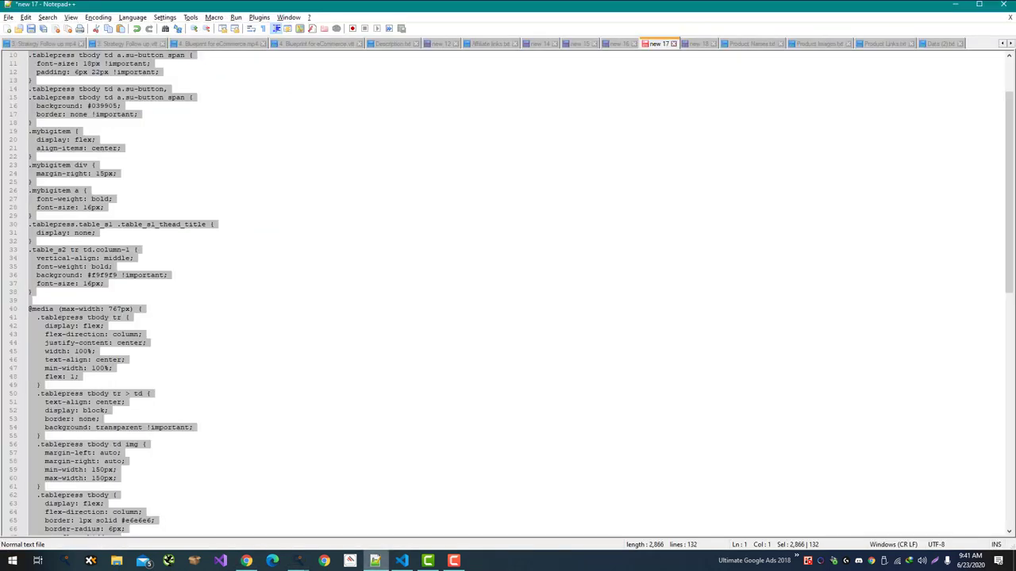
left_click(940, 44)
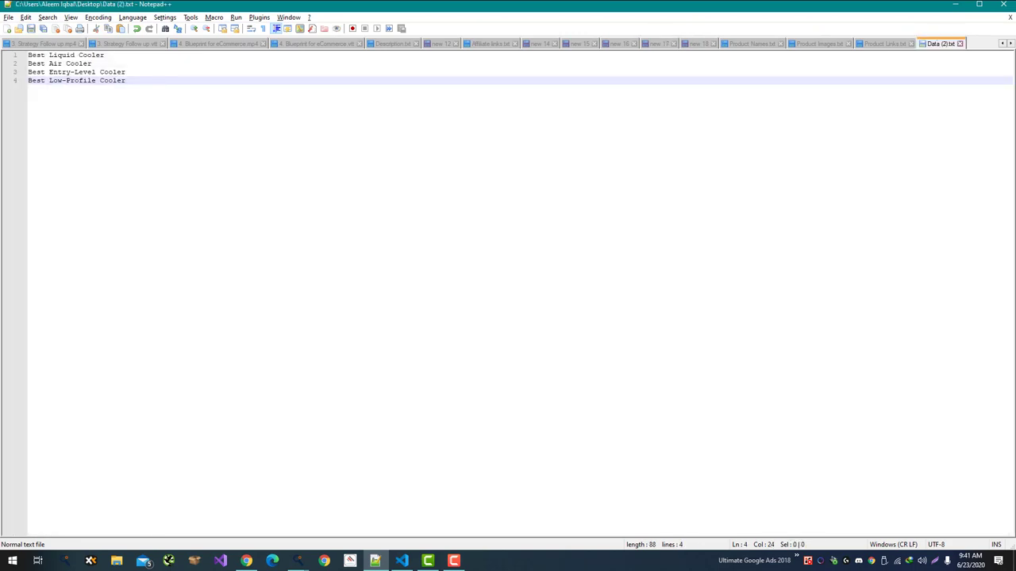
left_click_drag(104, 55, 27, 55)
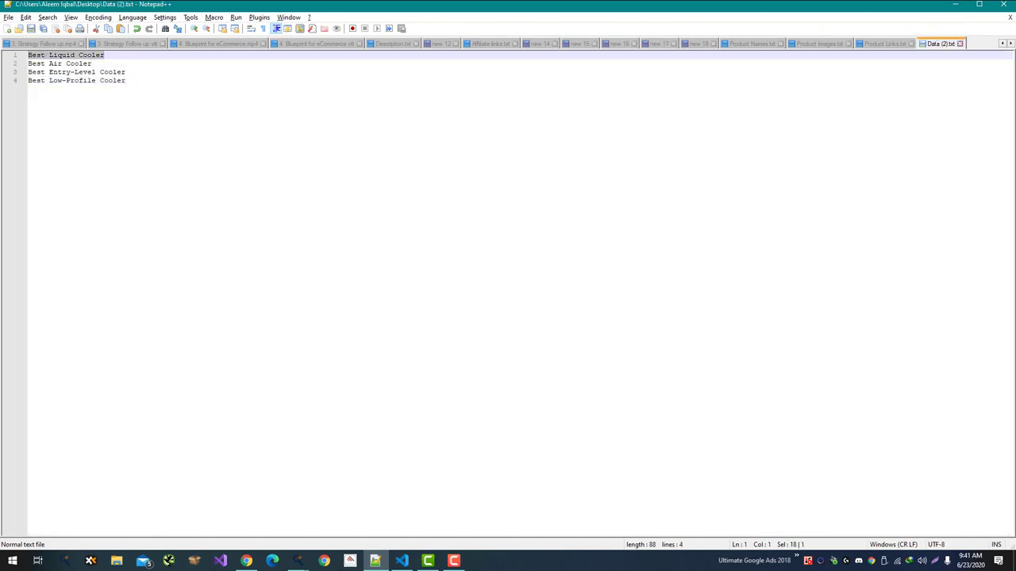
key("ctrl+c")
key("alt+Tab")
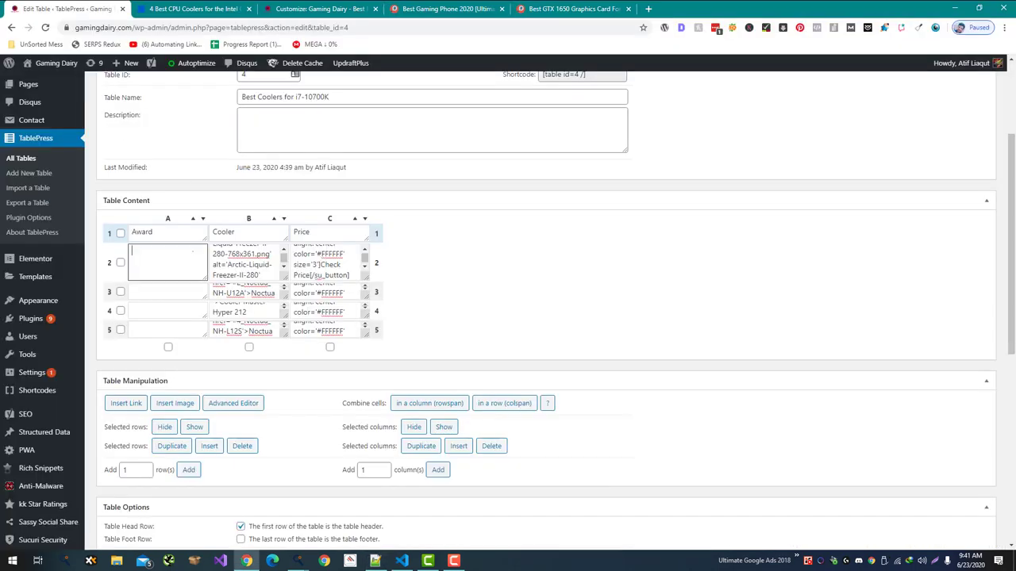
key("ctrl+v")
Copy the label "Best Air Cooler" from the text file into Award cell A3 of the table
key("alt+Tab")
key("Down")
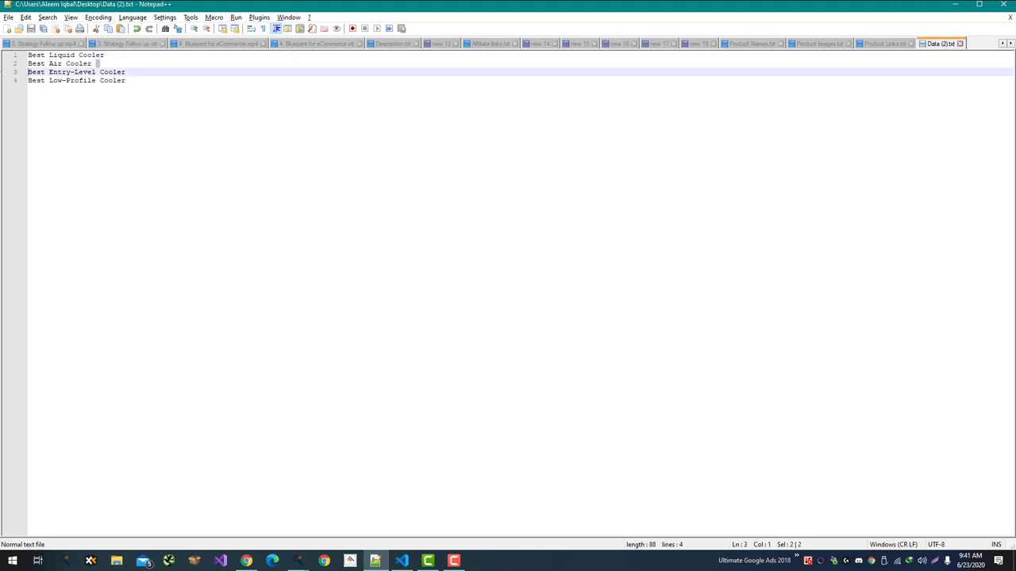
key("shift+End")
key("ctrl+c")
key("alt+Tab")
left_click(160, 289)
key("ctrl+v")
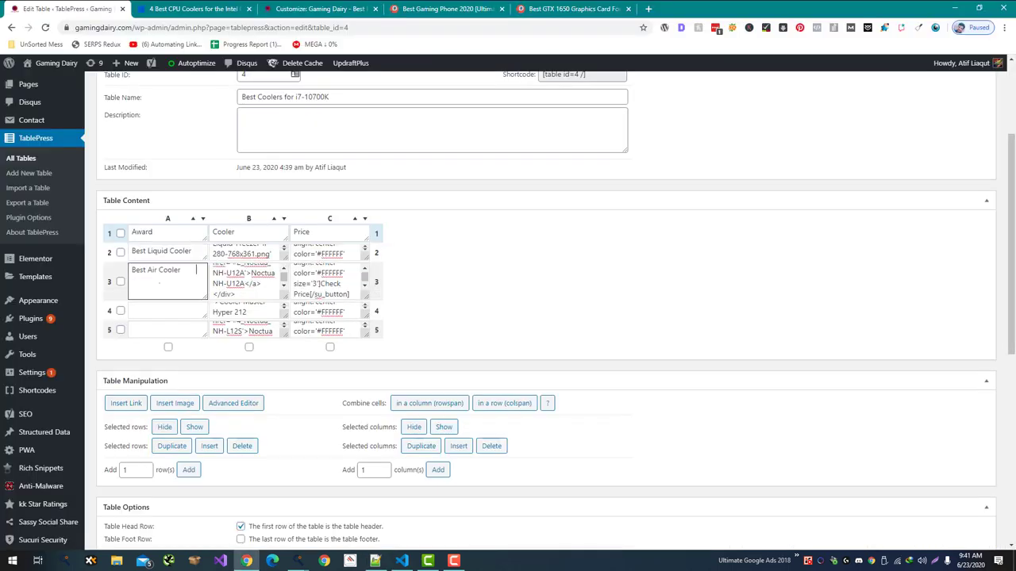
Copy the label "Best Entry-Level Cooler" from the text file into Award cell A4 of the table
key("alt+Tab")
key("Down")
key("End")
key("shift+Home")
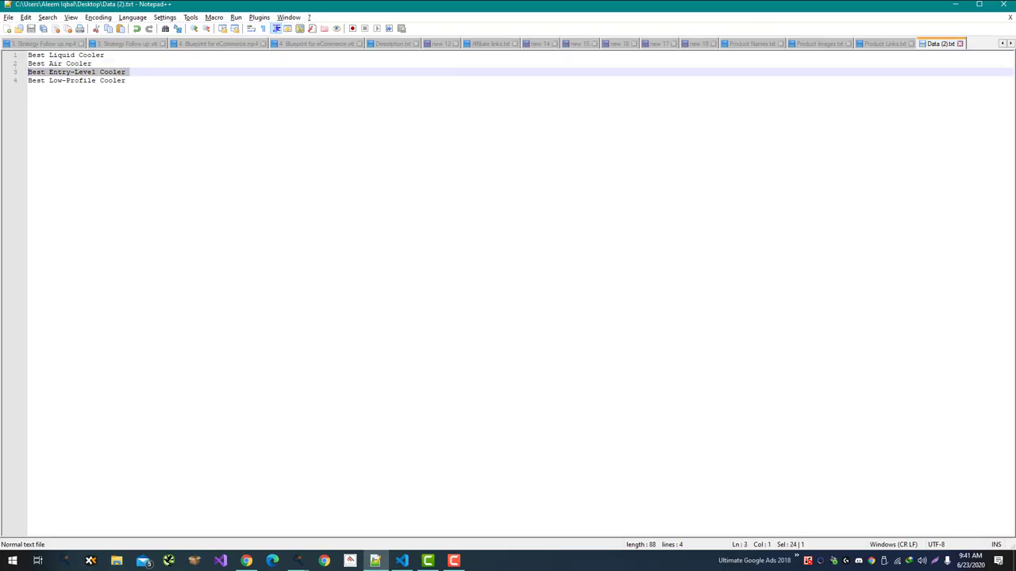
key("ctrl+c")
key("alt+Tab")
left_click(159, 290)
key("ctrl+v")
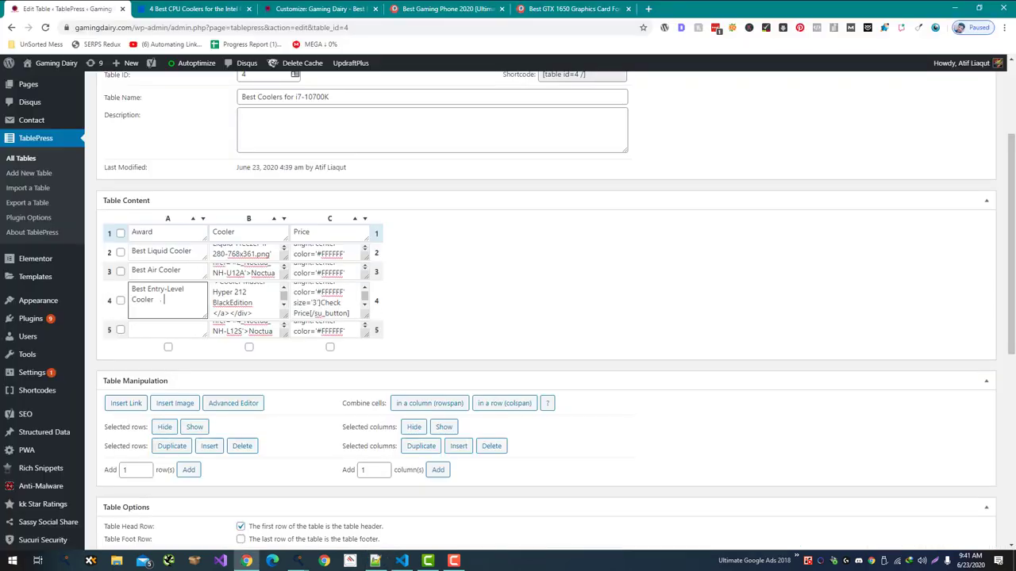
Copy the label "Best Low-Profile Cooler" from the text file into Award cell A5 and check the award cells above it
key("alt+Tab")
key("Down")
key("End")
key("shift+Home")
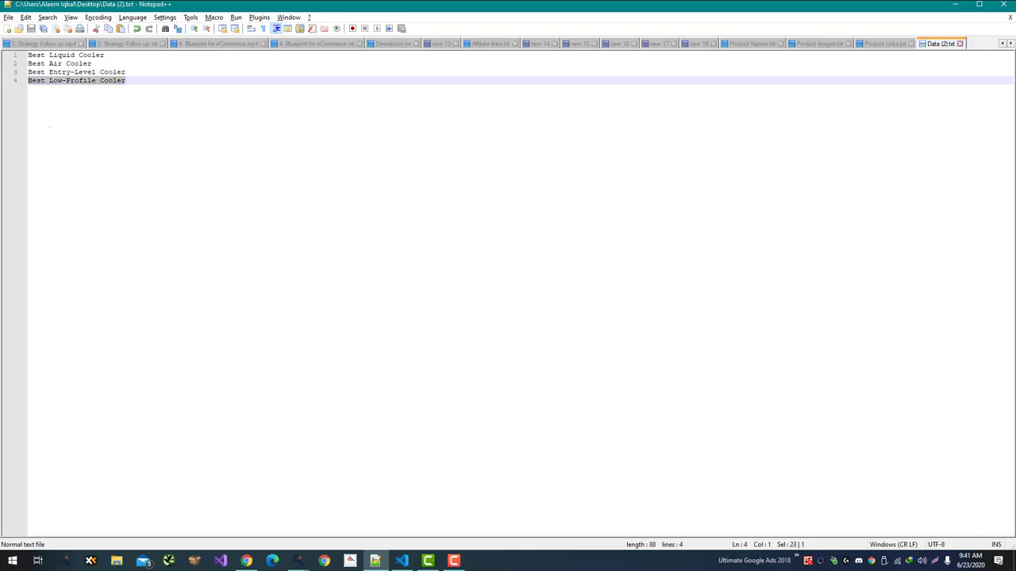
key("ctrl+c")
key("alt+Tab")
left_click(183, 328)
key("ctrl+v")
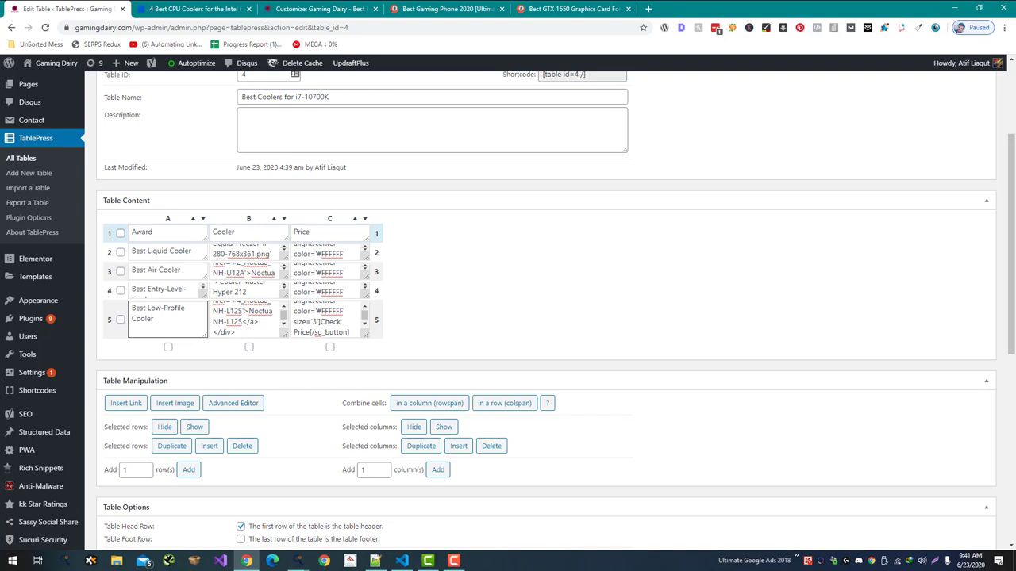
left_click(164, 295)
left_click(196, 271)
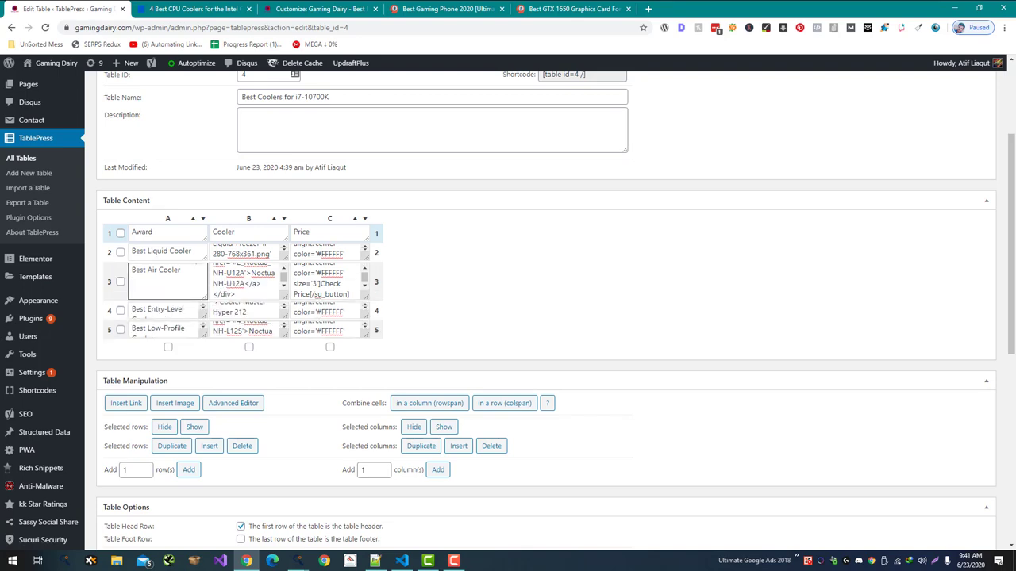
left_click(191, 251)
Copy the category class table_s2 from TableHelper into the table's extra CSS classes and save the table
scroll(546, 310, "down", 5)
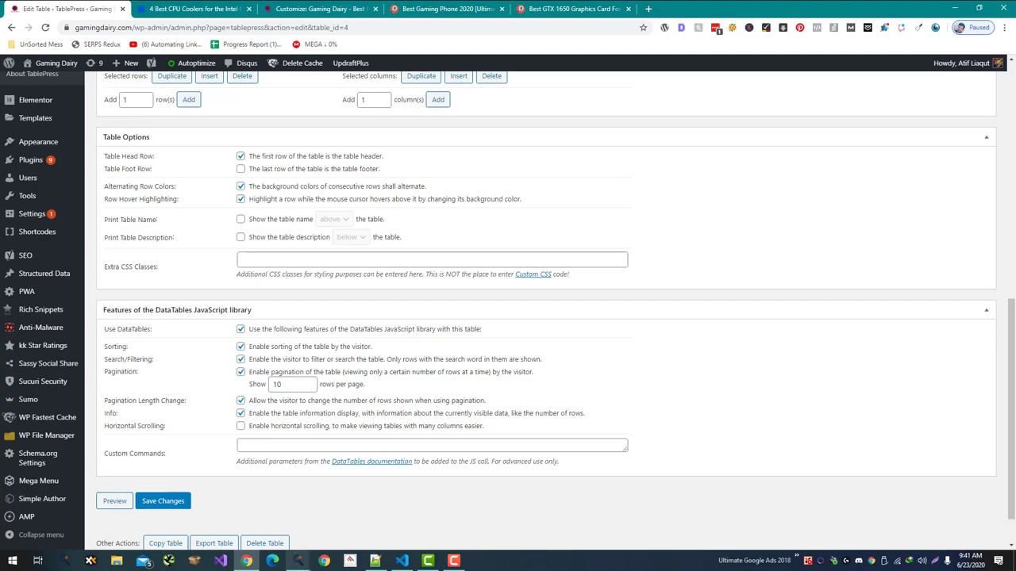
mouse_move(298, 560)
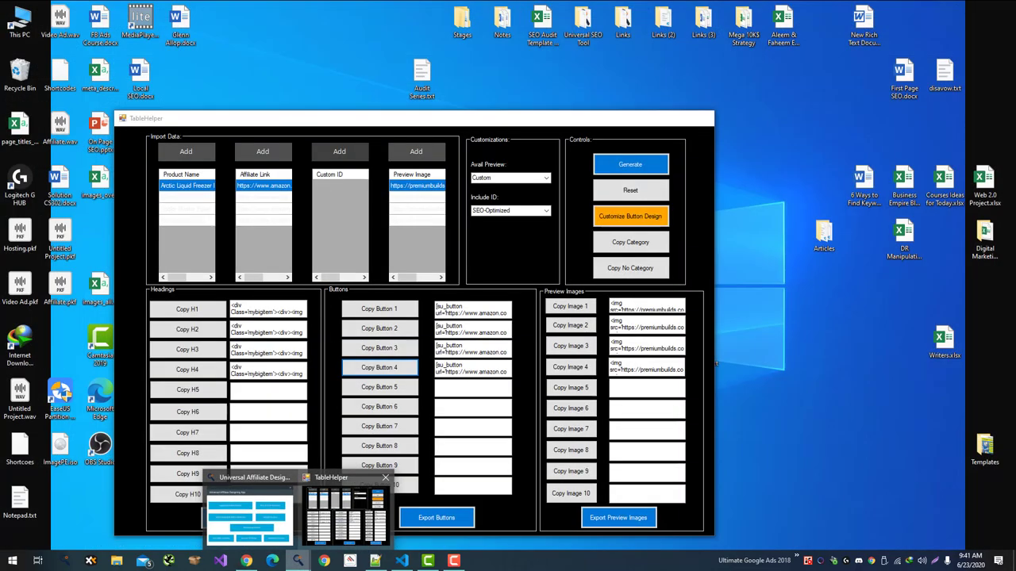
left_click(345, 516)
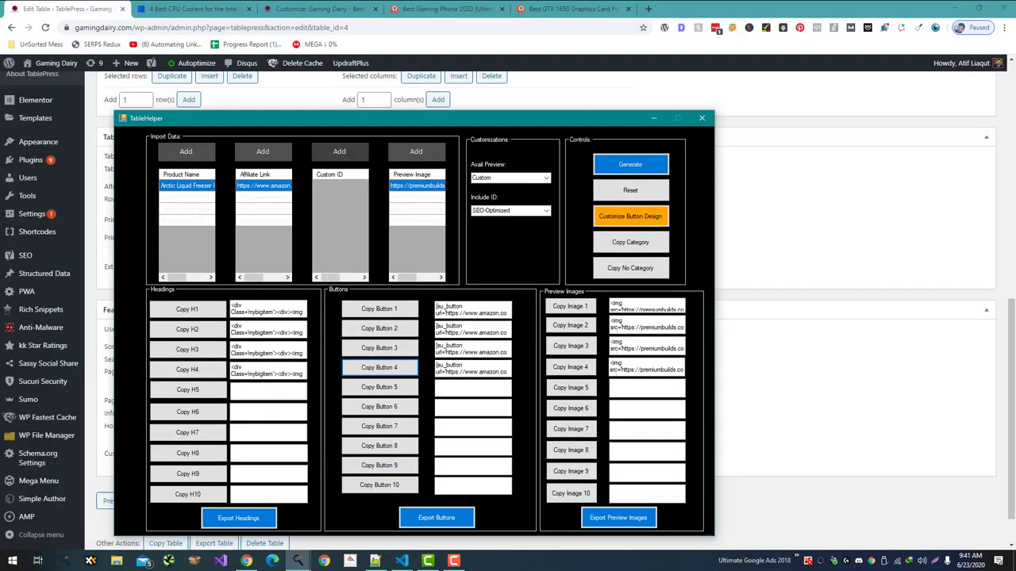
left_click(630, 242)
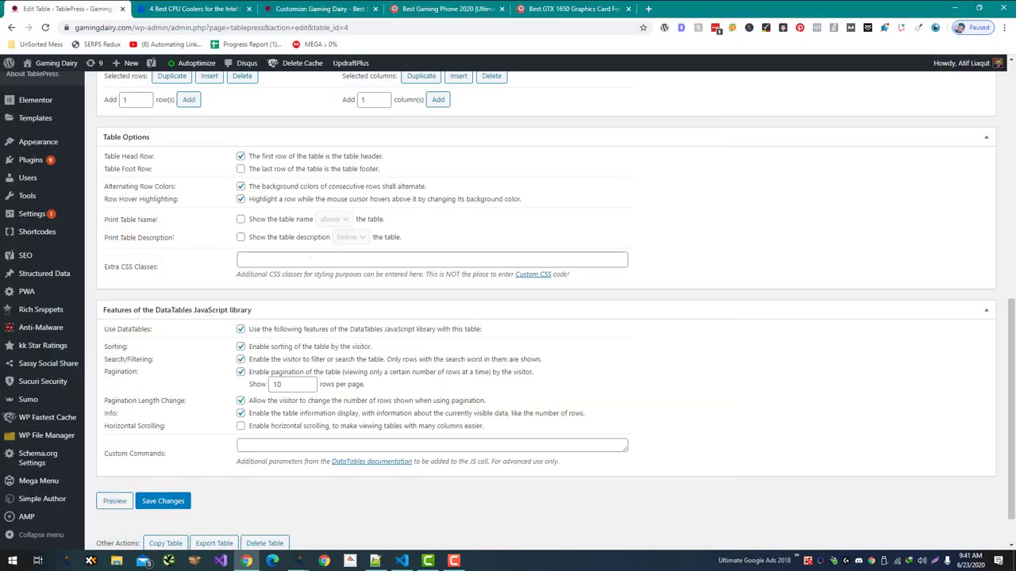
left_click(310, 257)
key("ctrl+v")
left_click(163, 501)
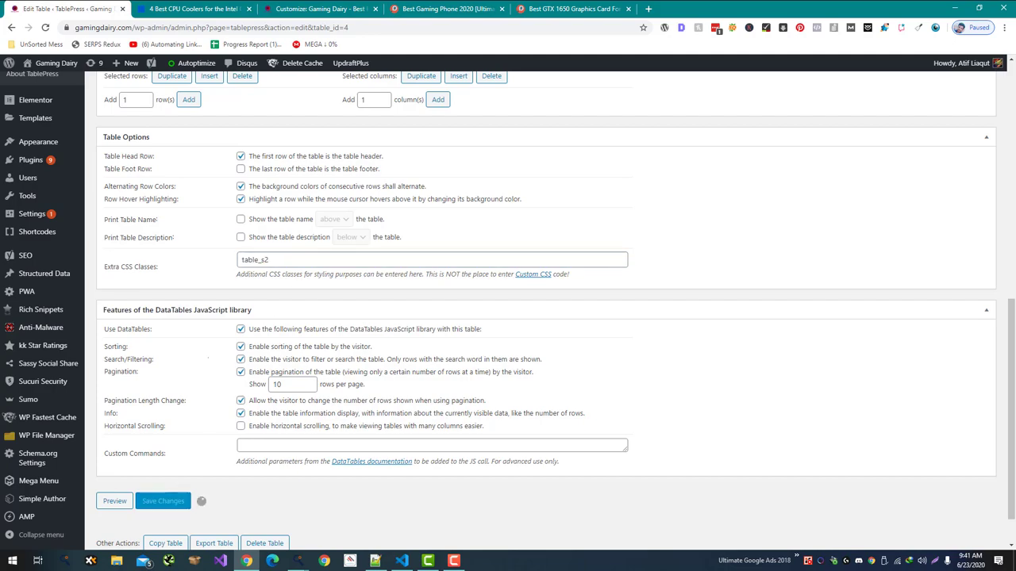
Select the cooler table's shortcode for copying and open a new WordPress page in a separate tab
scroll(208, 358, "up", 2)
scroll(208, 358, "down", 3)
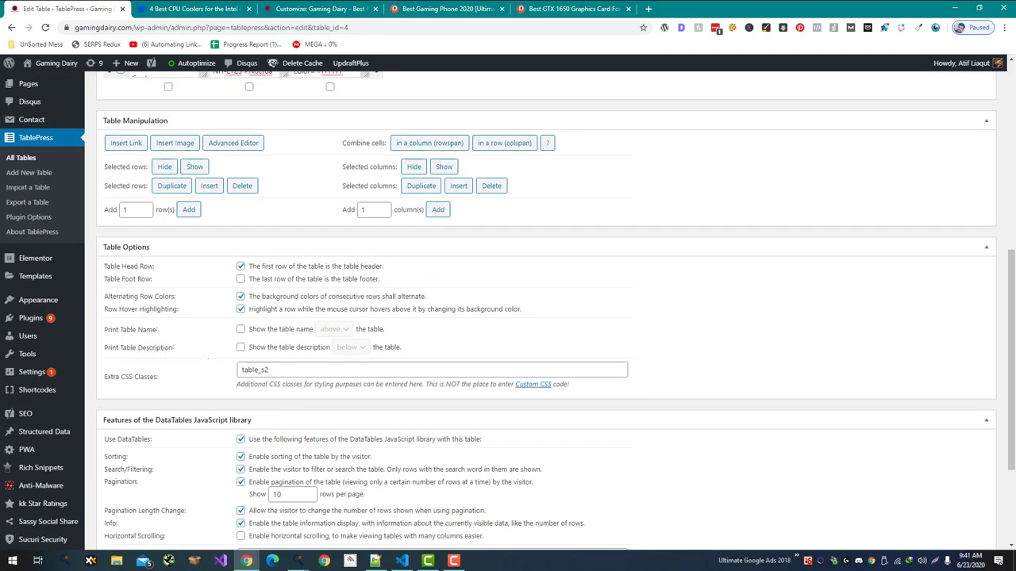
scroll(508, 312, "up", 15)
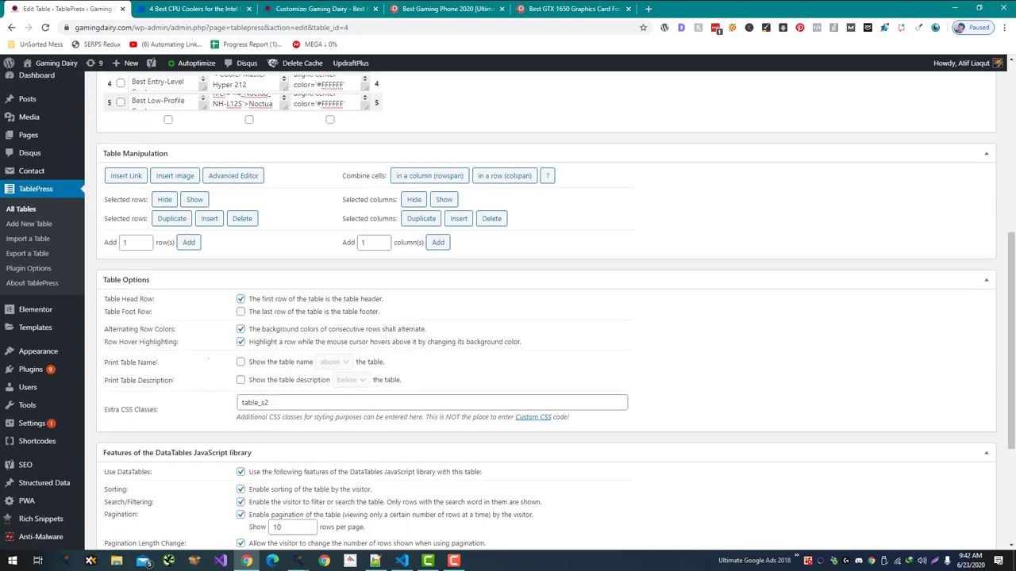
scroll(507, 312, "up", 1)
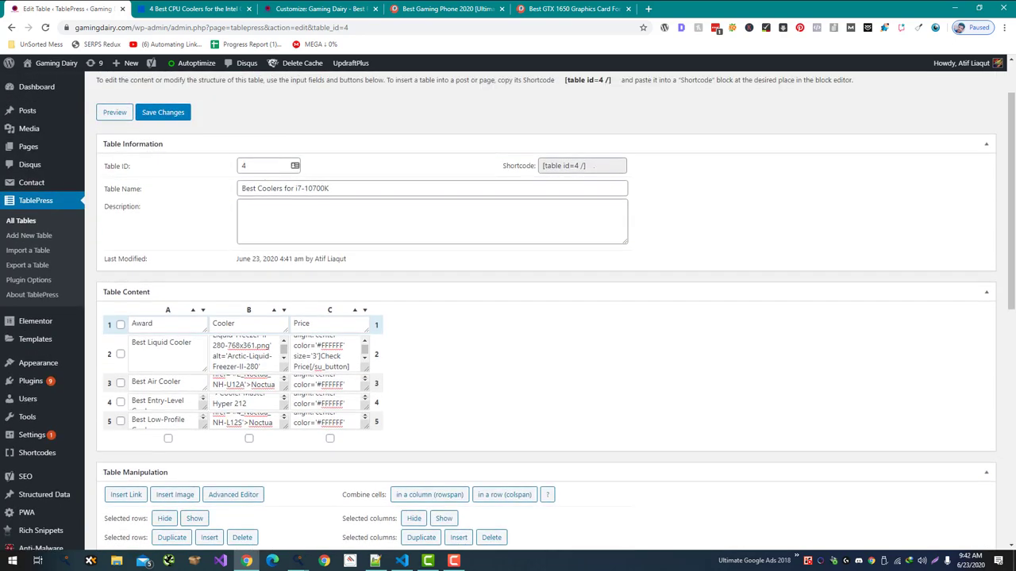
left_click(572, 165)
mouse_move(48, 146)
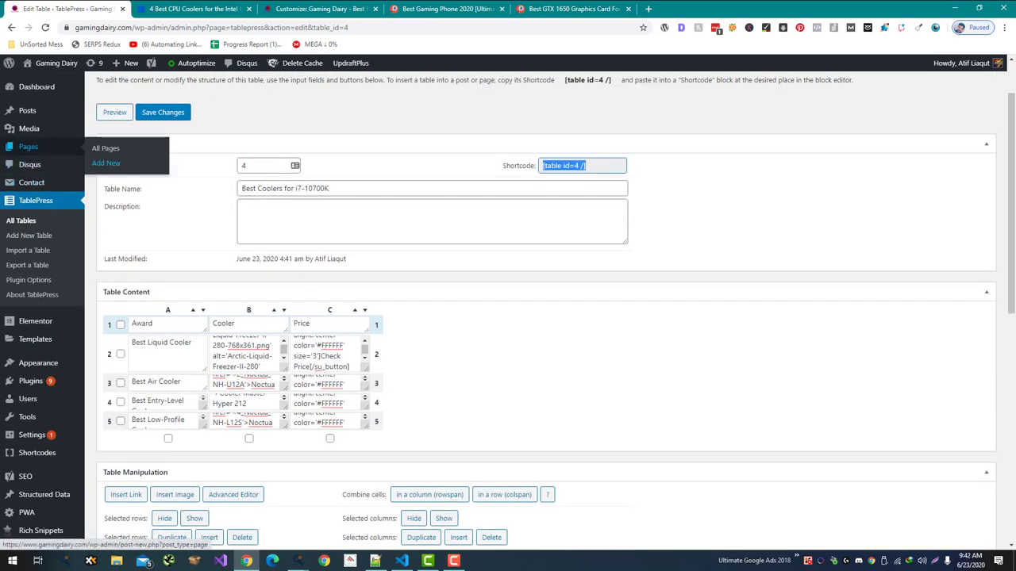
middle_click(101, 164)
left_click(194, 9)
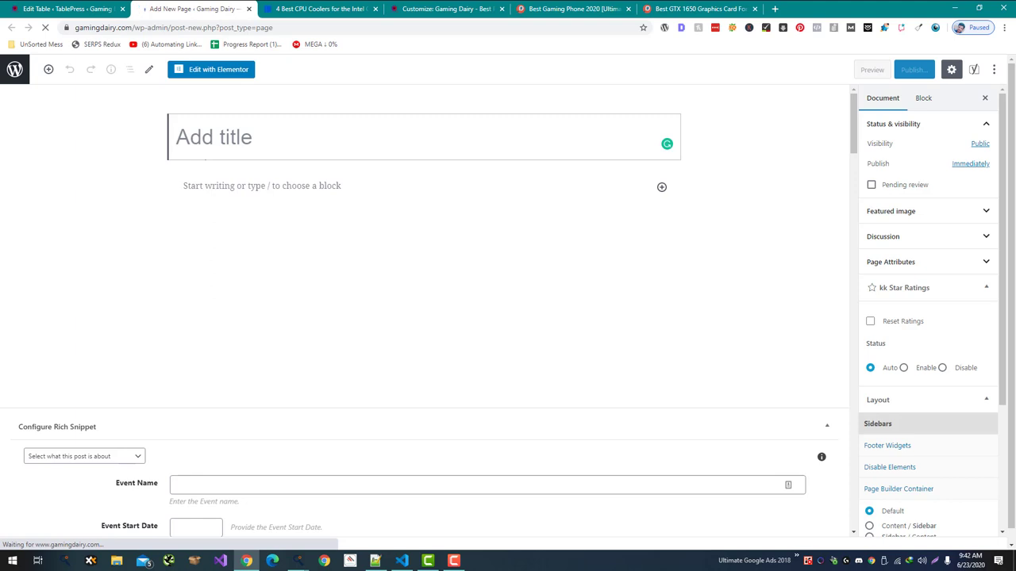
Title the new page "Tables", insert the shortcode [table id=4 /] as its content and publish it privately
type("Tabl")
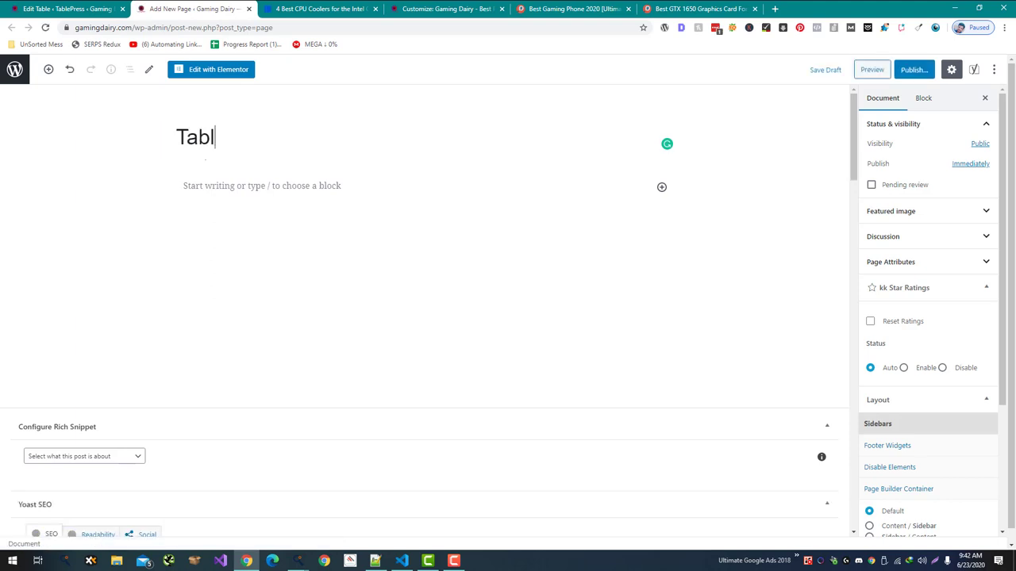
type("es")
key("BackSpace")
type("es")
key("Return")
key("ctrl+v")
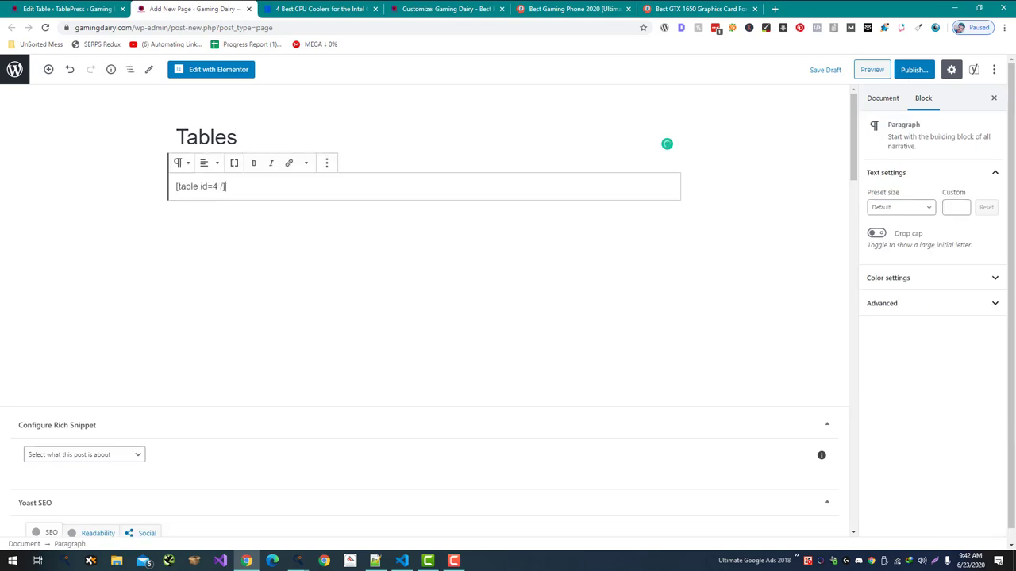
left_click(882, 97)
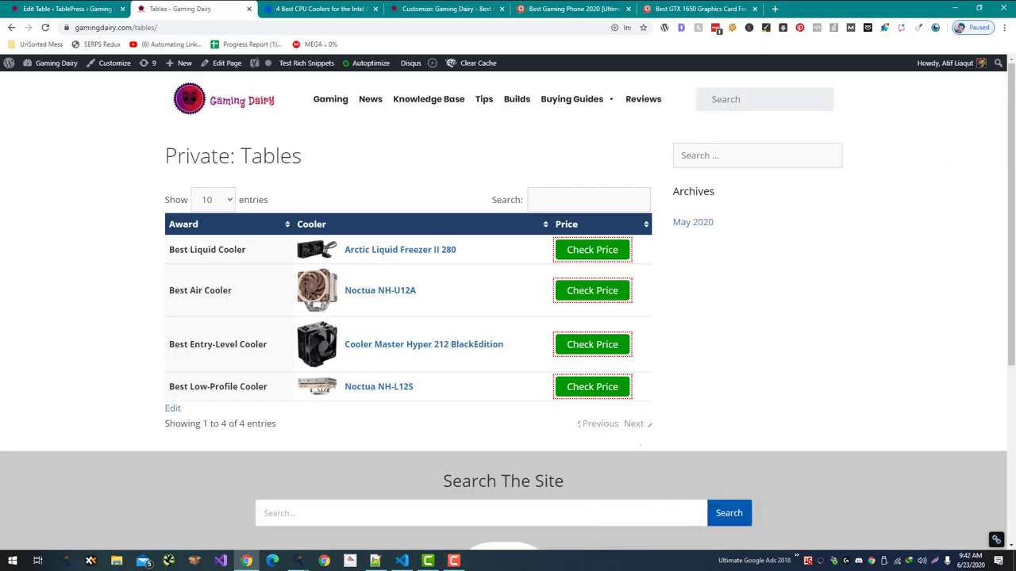
Turn off the DataTables JavaScript features for the cooler table and save the changes
left_click(64, 8)
scroll(614, 335, "down", 3)
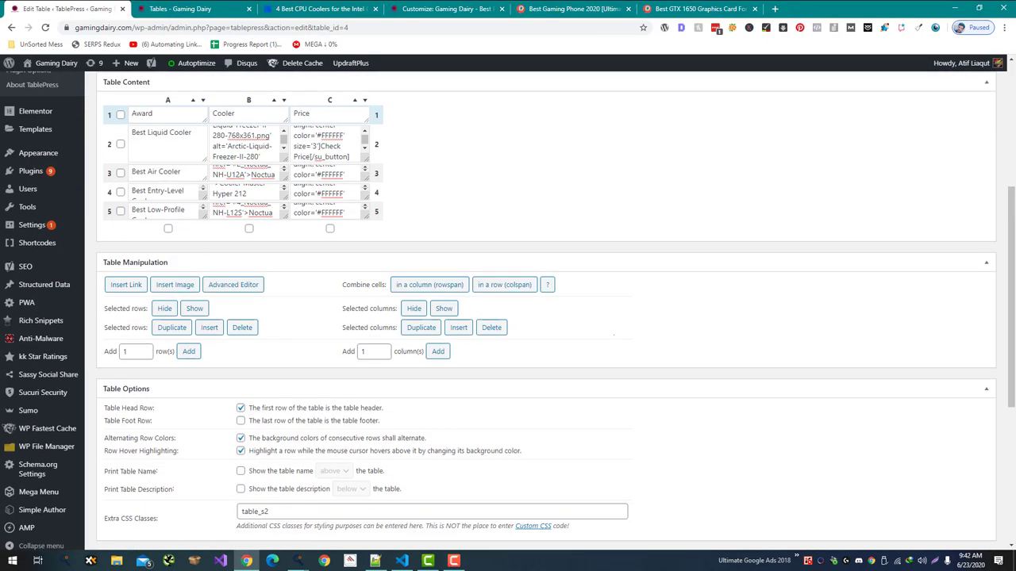
scroll(613, 335, "down", 3)
left_click(240, 368)
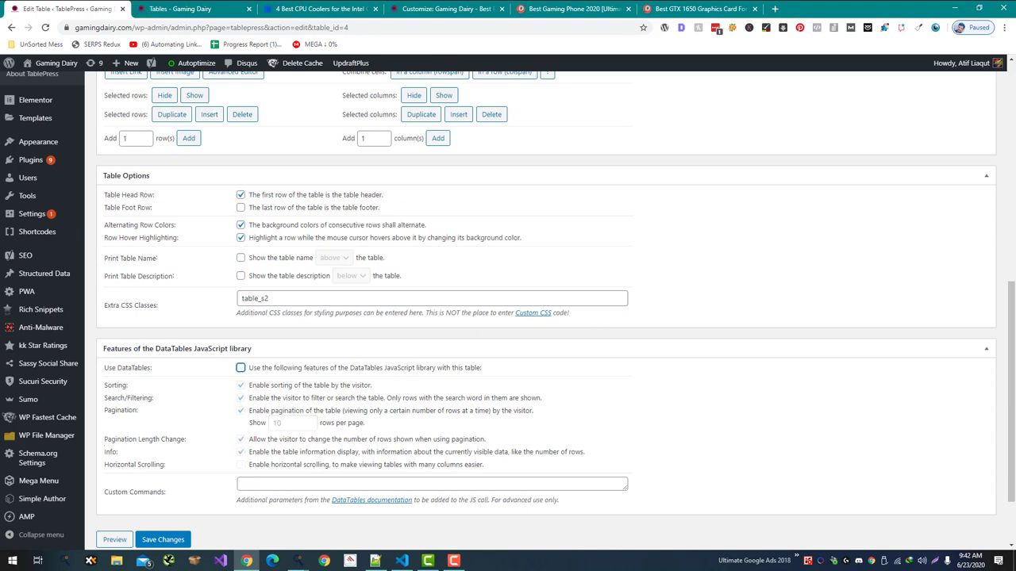
scroll(238, 396, "down", 1)
left_click(163, 452)
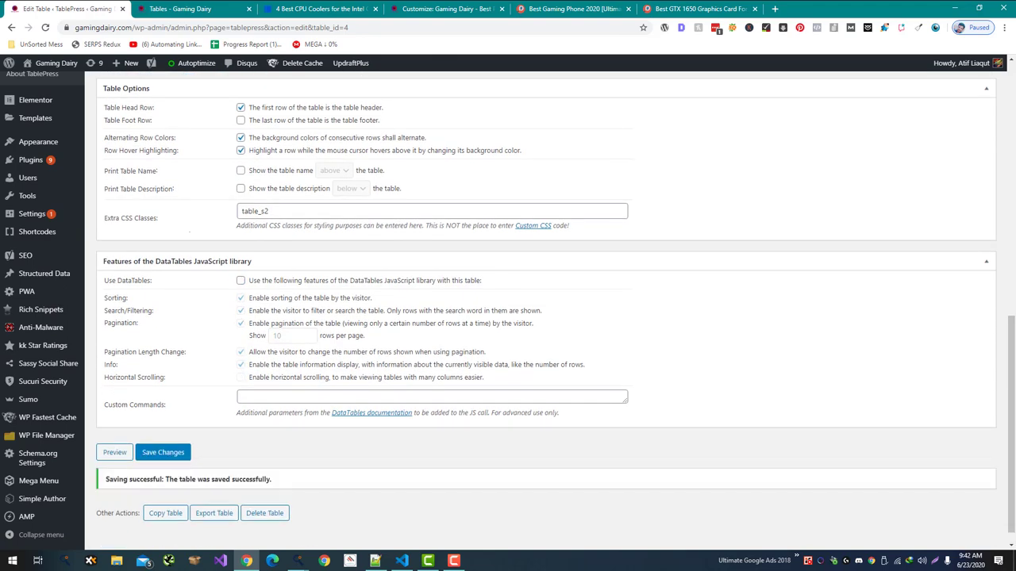
Reload the Tables page and examine the table's mobile layout in the developer tools' responsive device view
left_click(180, 9)
key("F5")
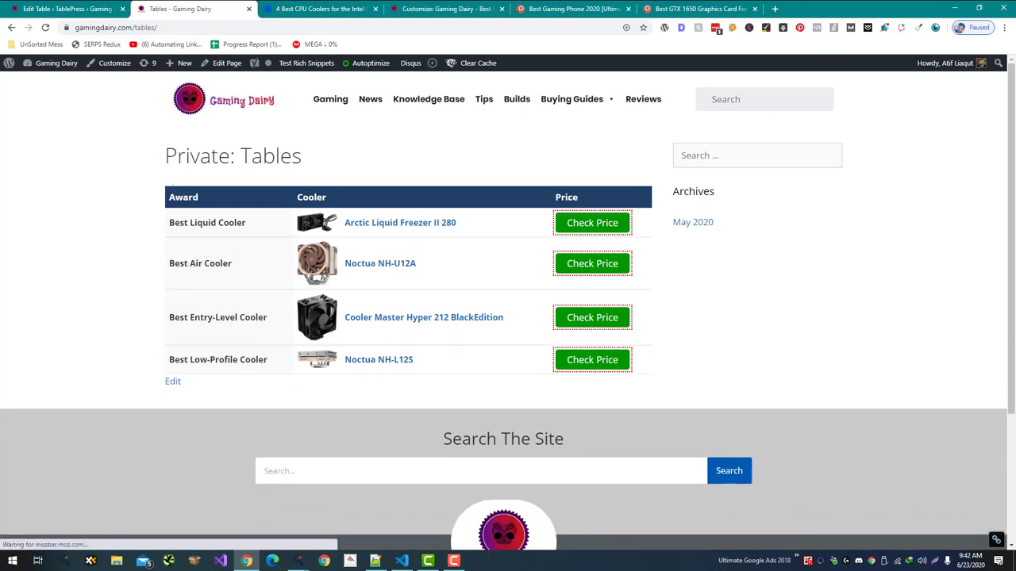
right_click(384, 149)
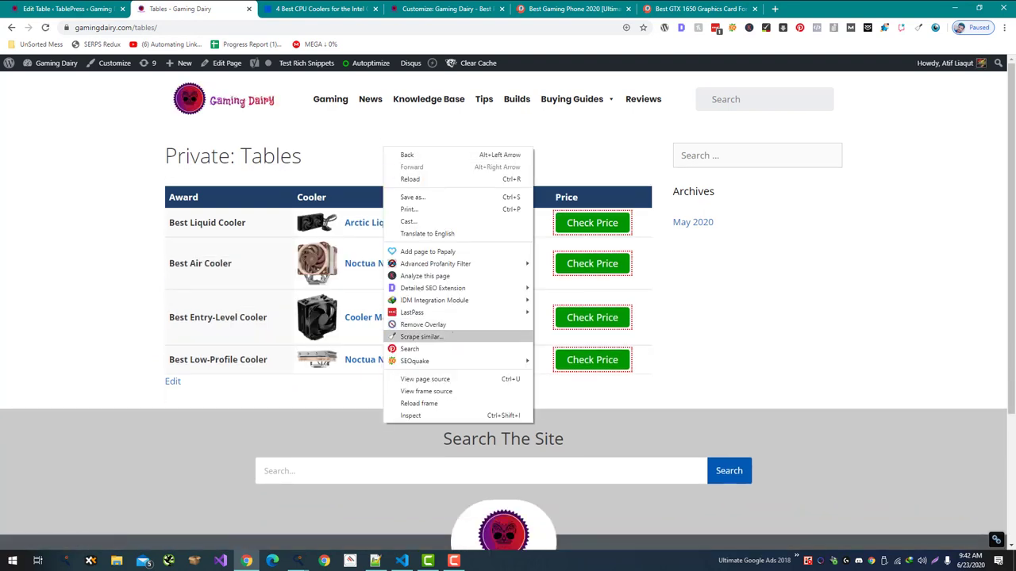
left_click(445, 415)
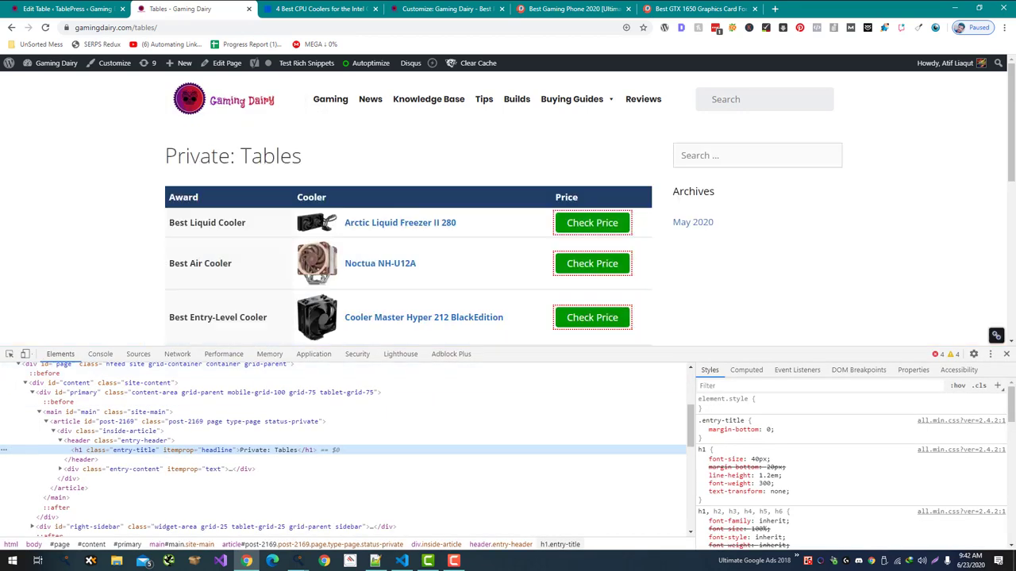
left_click(25, 354)
left_click_drag(596, 353, 597, 520)
scroll(507, 296, "down", 1)
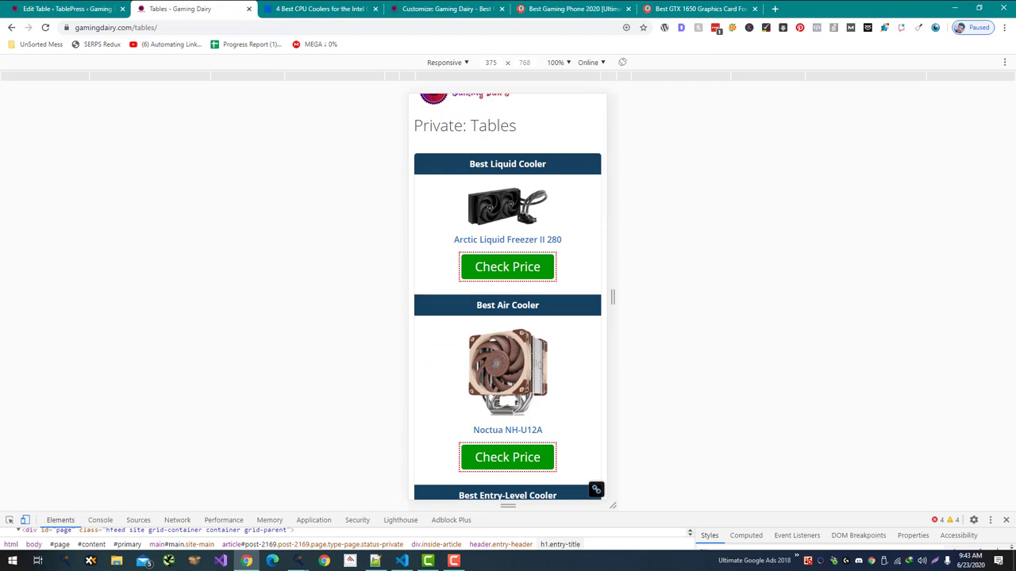
scroll(507, 318, "down", 9)
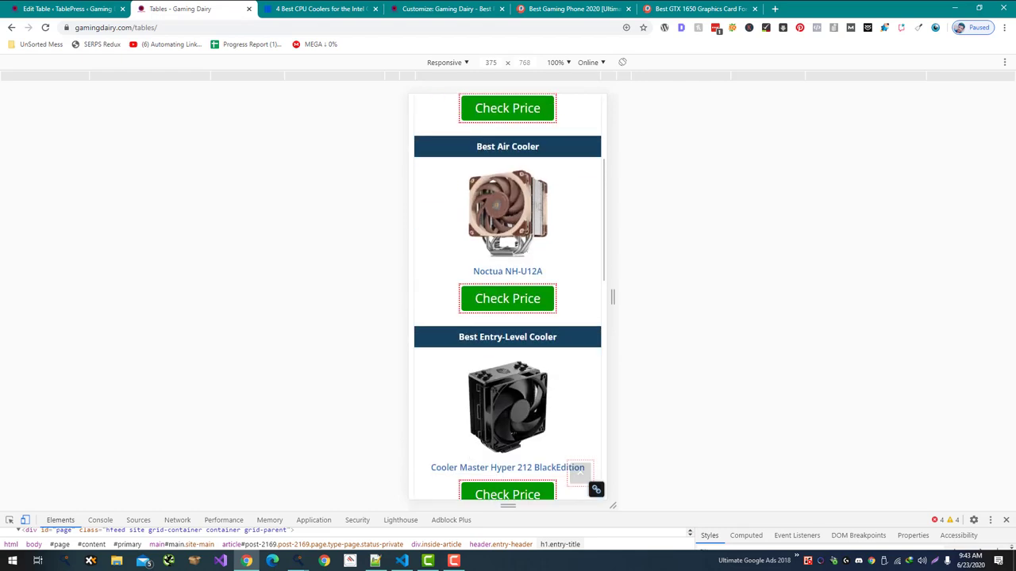
scroll(507, 317, "up", 6)
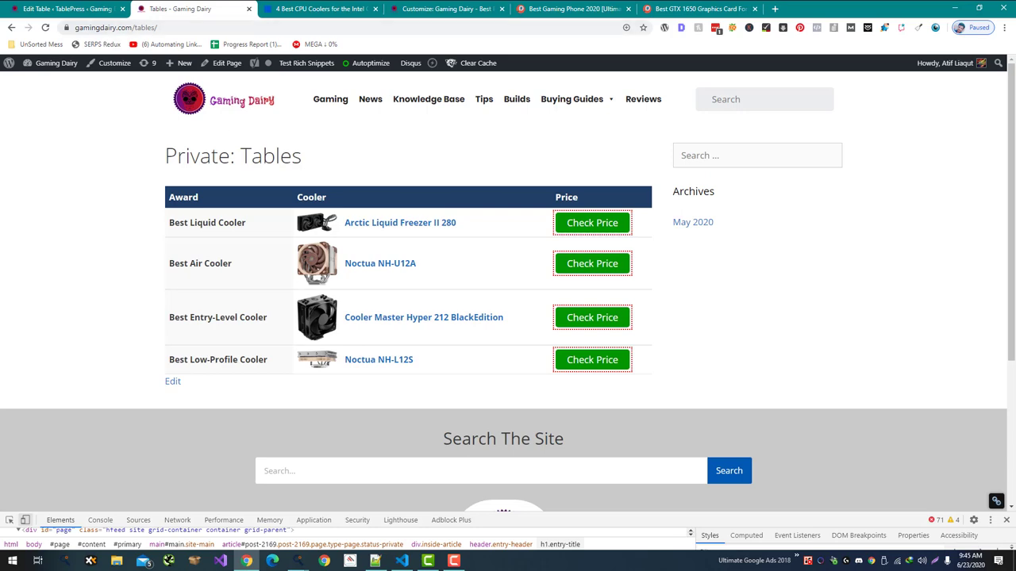
Copy the heading word "Cooler" from the Tables page and move the Award column behind the Cooler column in the table editor
double_click(311, 197)
key("ctrl+c")
left_click(67, 9)
scroll(507, 317, "up", 4)
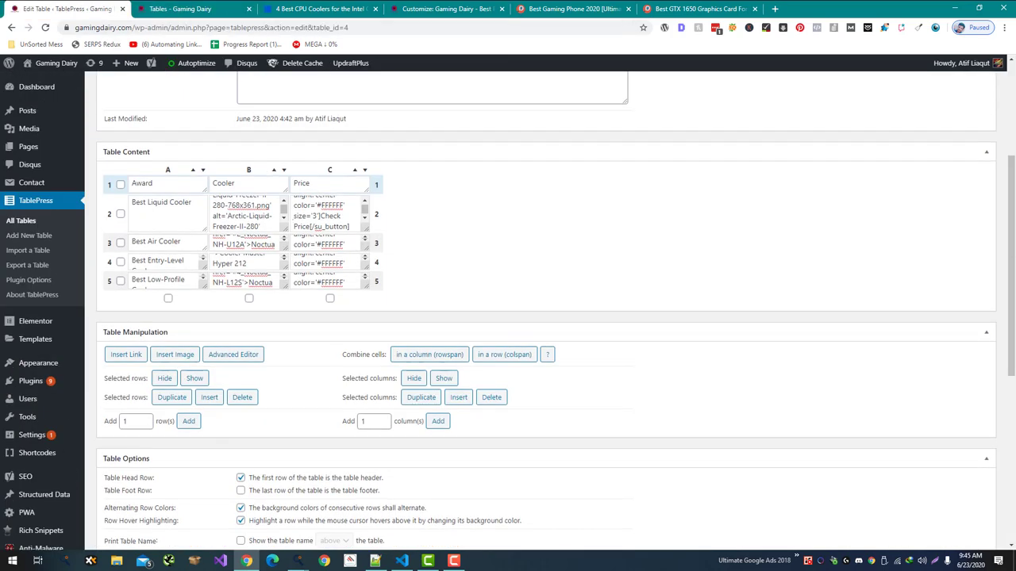
left_click_drag(168, 169, 252, 167)
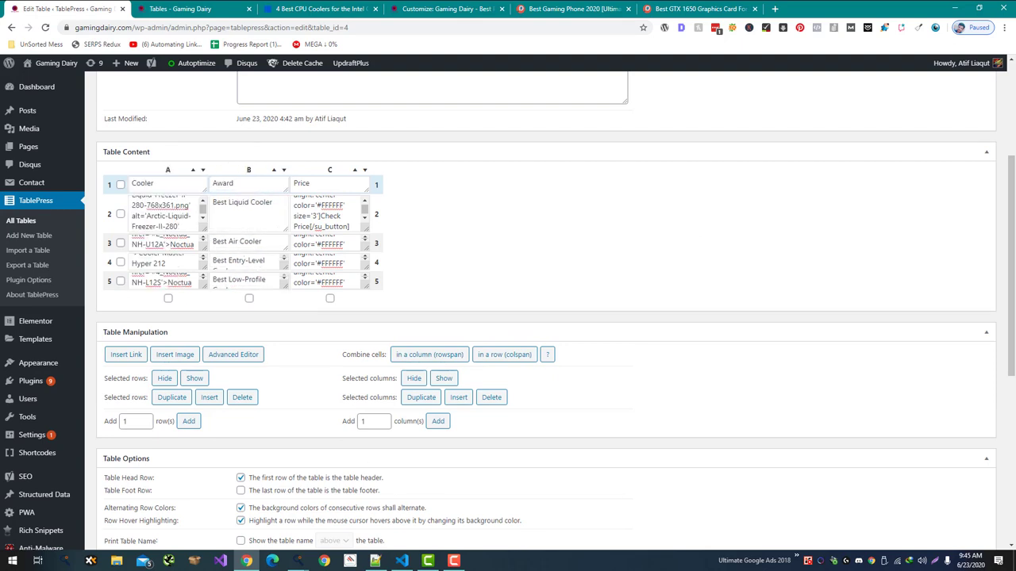
Switch to the Universal Affiliate Designing App, open its Responsive Column generator and import the product names from Data (2).txt
mouse_move(298, 561)
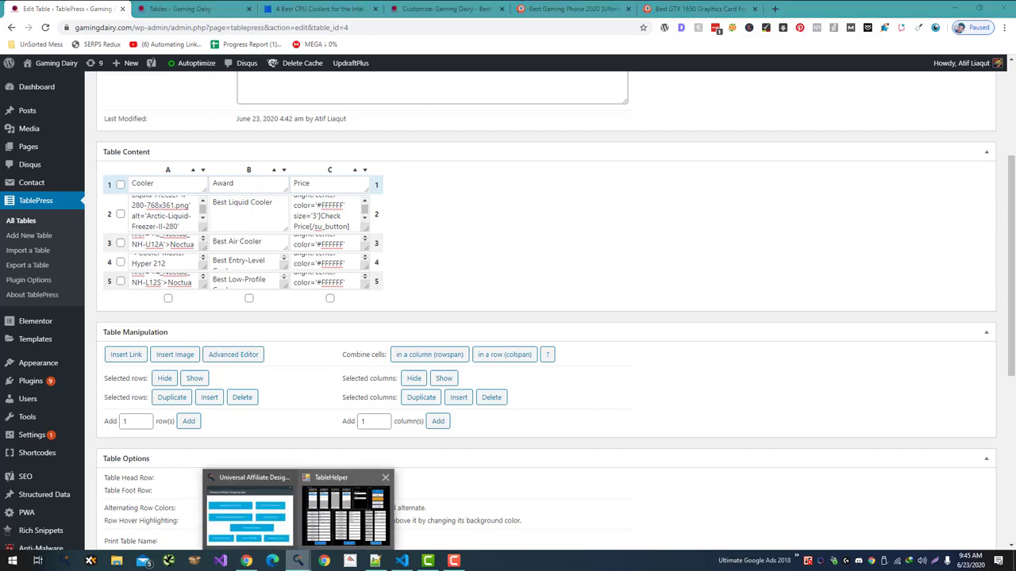
mouse_move(343, 512)
left_click(252, 514)
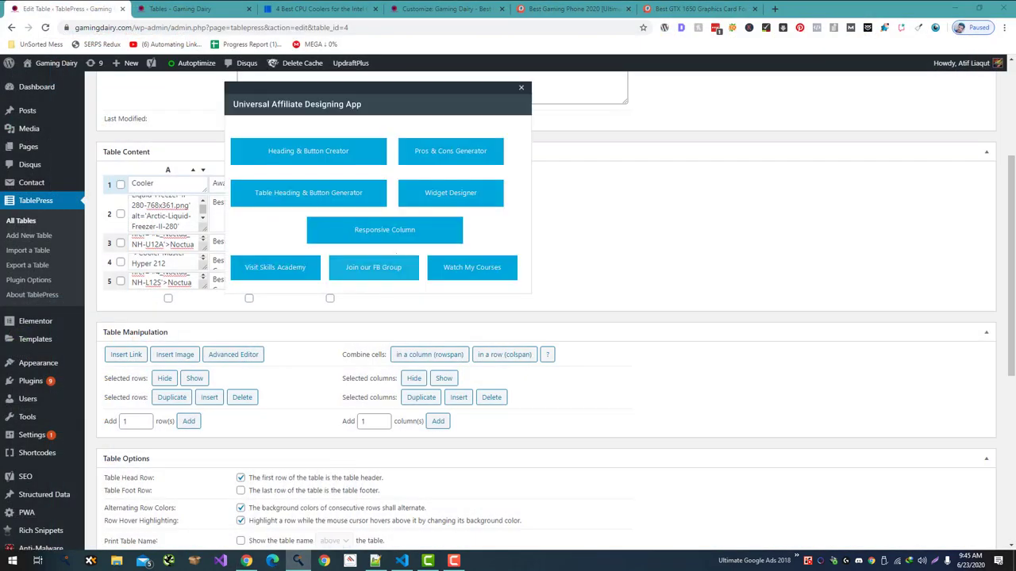
left_click(384, 229)
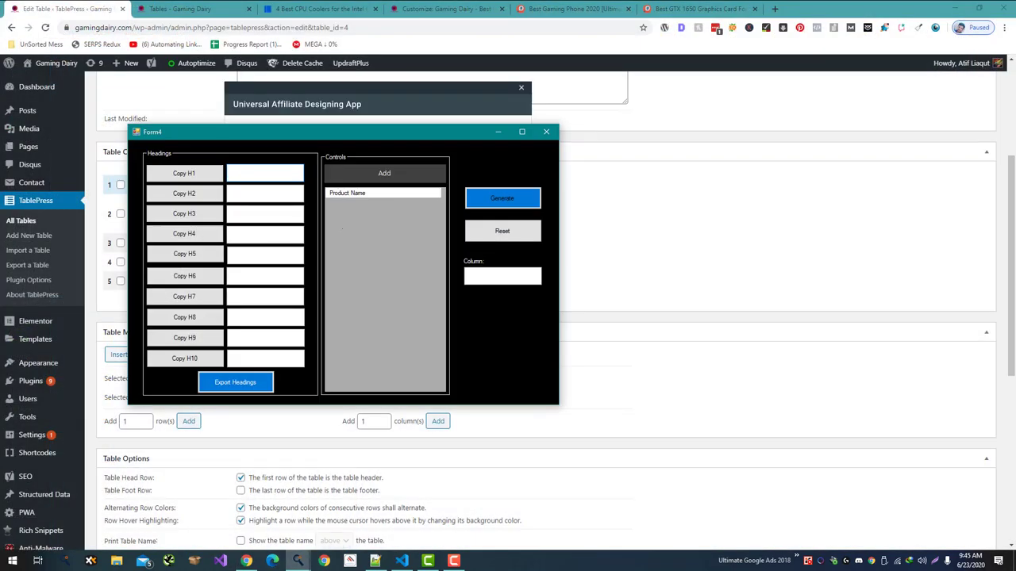
left_click(384, 173)
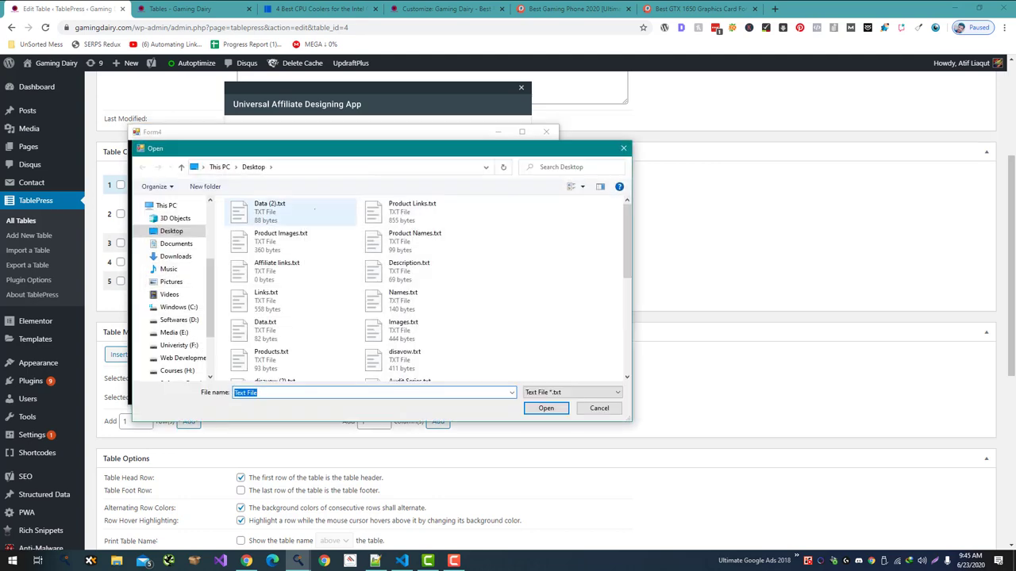
double_click(290, 212)
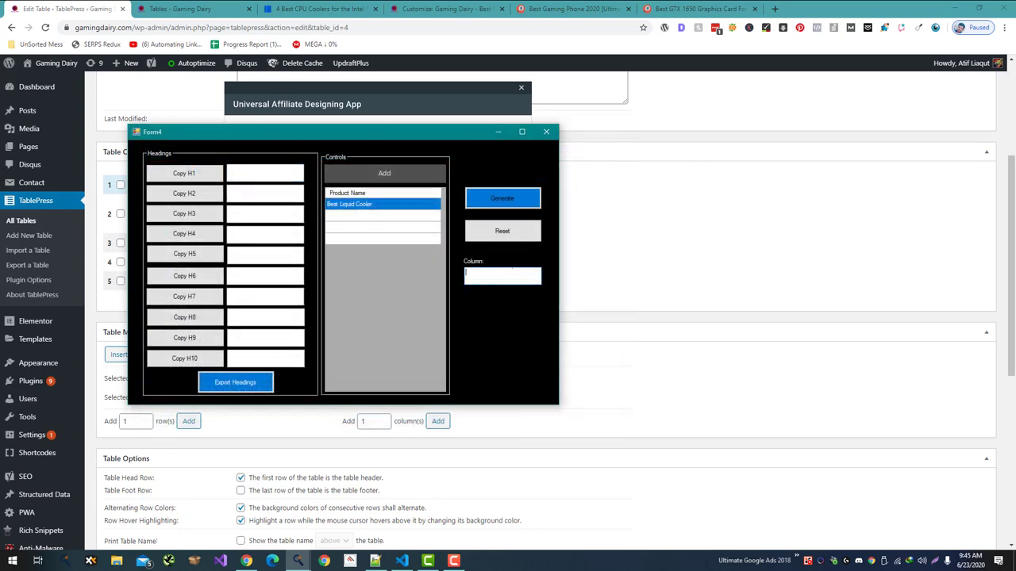
Set the column name to "Cooler", generate the responsive heading codes and copy the first one
key("ctrl+v")
left_click(502, 199)
left_click(184, 173)
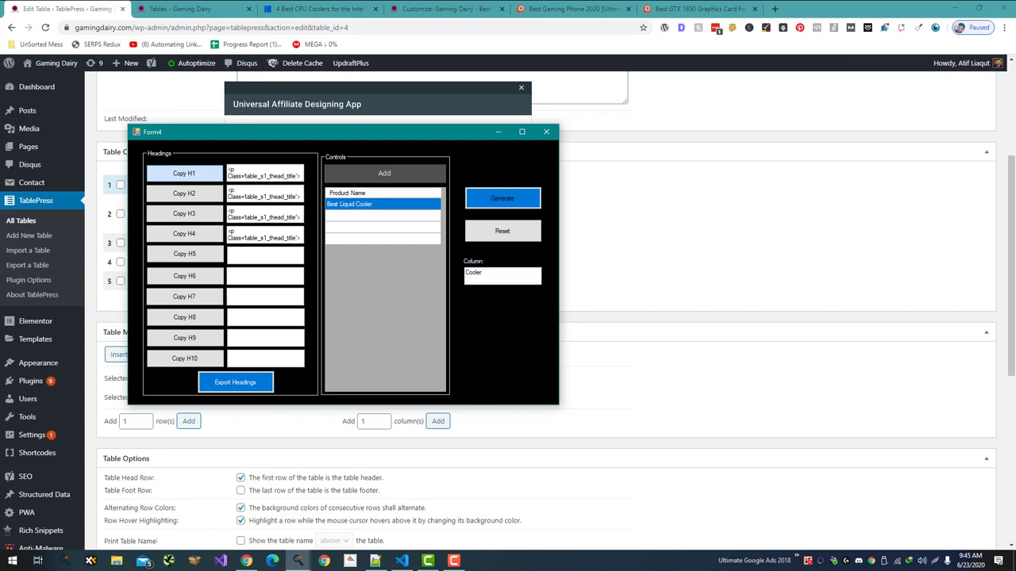
Replace the "Best Liquid Cooler" cell of the Award column with the copied table_s1_thead_title heading code
left_click(616, 189)
left_click(257, 209)
key("ctrl+a")
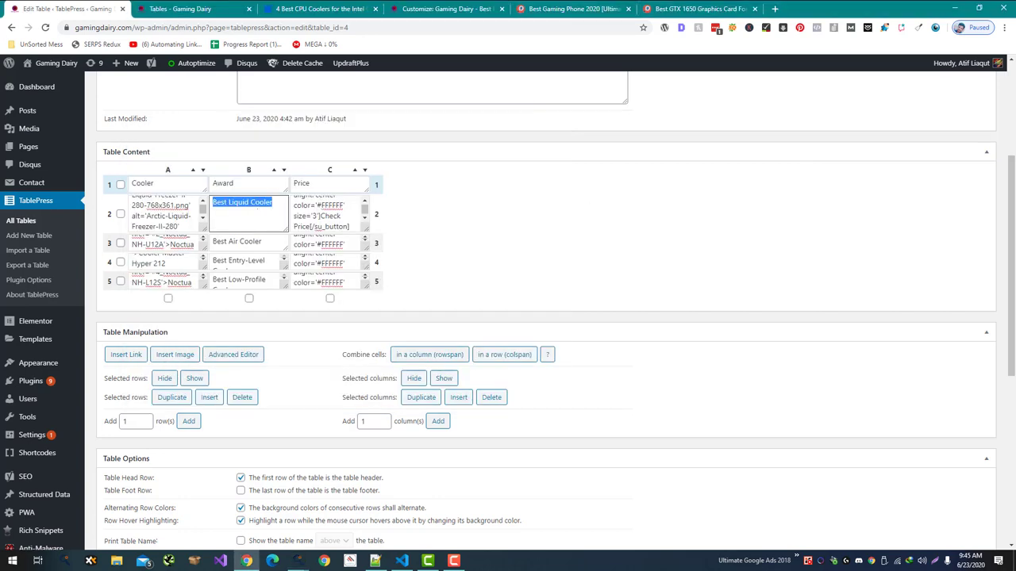
type("<p Class='table_s1_thead_title'>Cooler</p>Best Liquid Cooler")
Copy the second generated heading code and replace the "Best Air Cooler" cell of the Award column with it
key("alt+Tab")
left_click(184, 193)
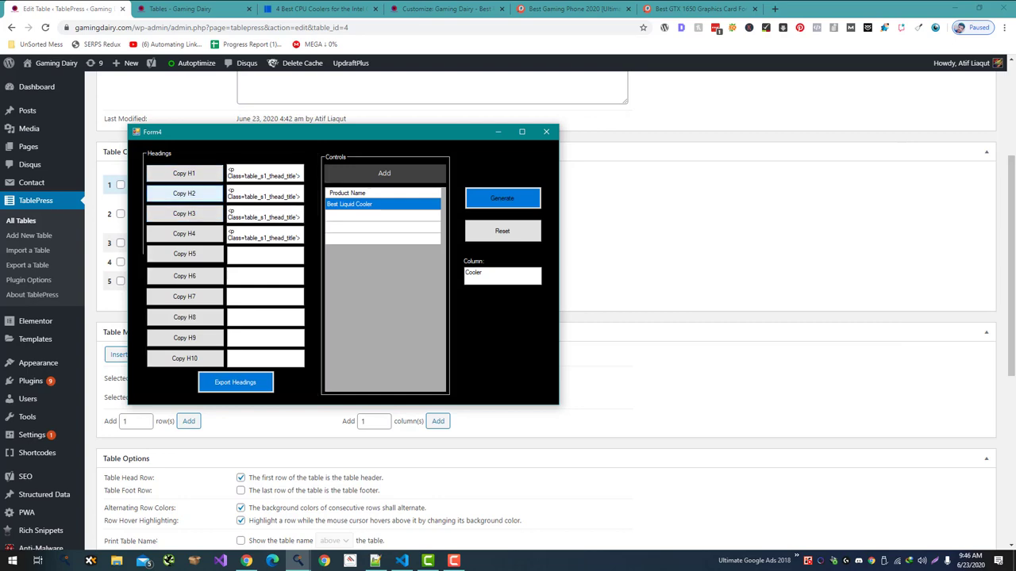
key("alt+Tab")
left_click(254, 242)
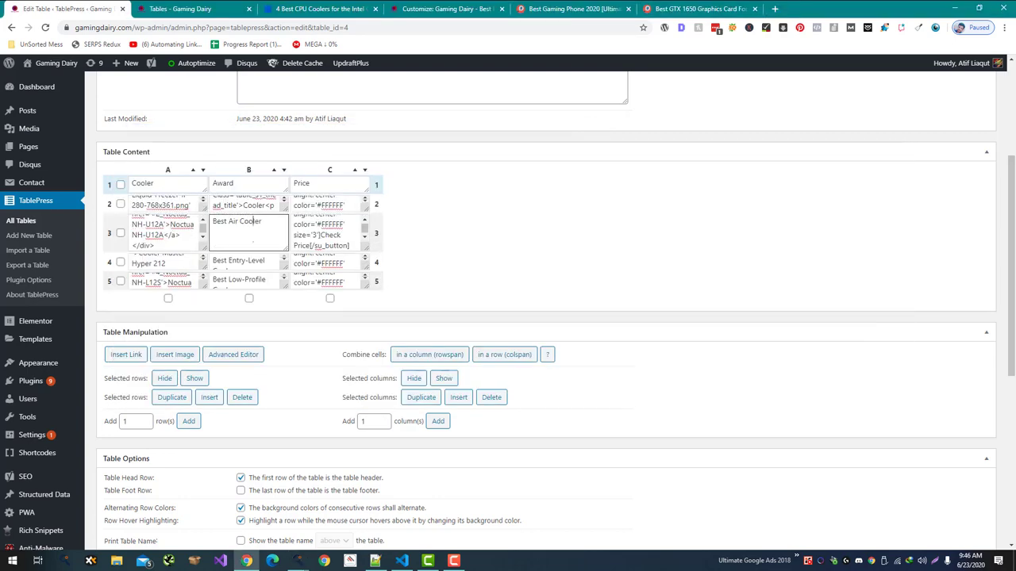
key("ctrl+a")
type("<p Class='table_s1_thead_title'>Cooler<p>Best Air Cooler")
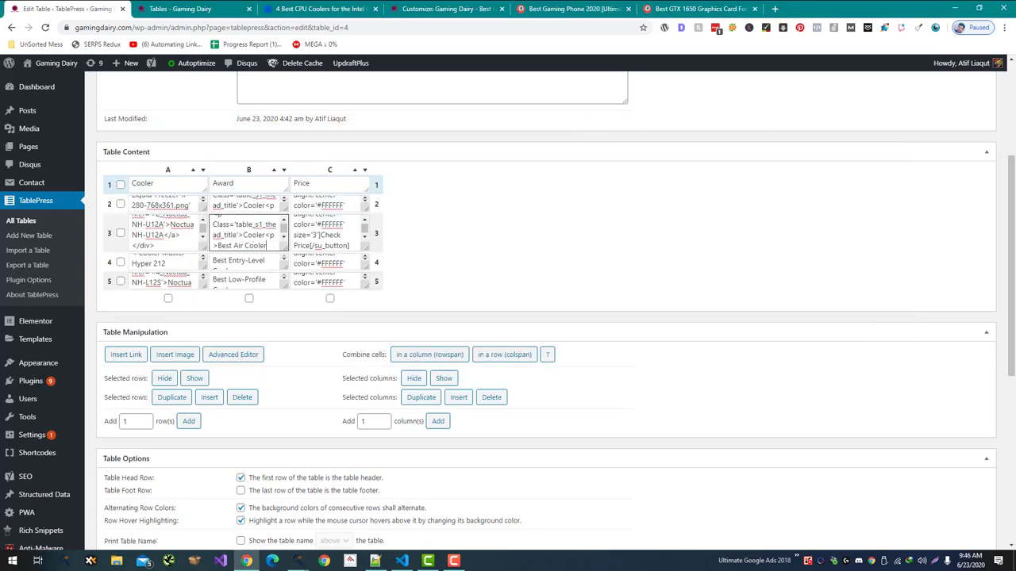
Copy the third generated heading code and replace the "Best Entry-Level Cooler" cell of the Award column with it
key("alt+Tab")
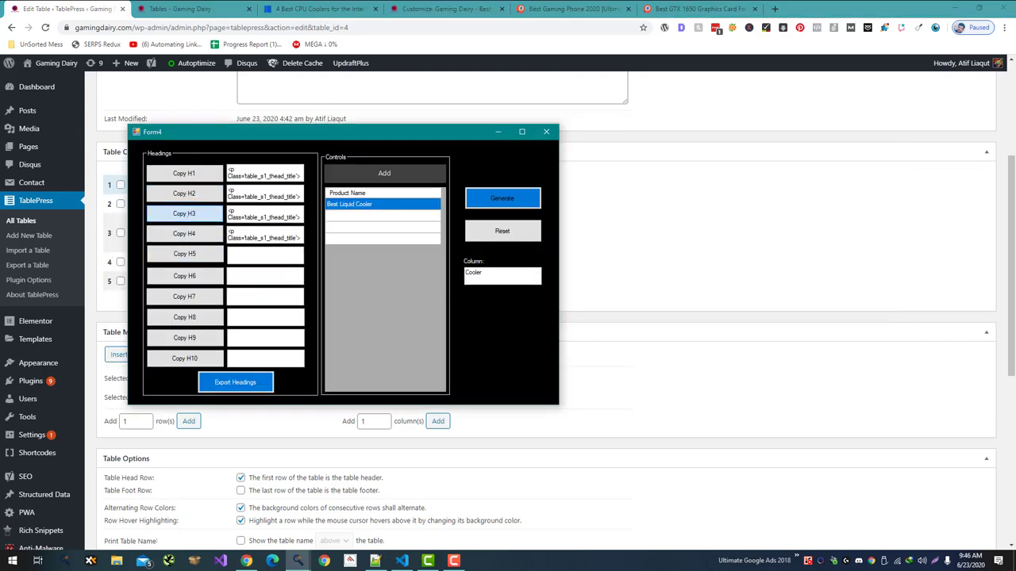
key("alt+Tab")
left_click(267, 260)
key("ctrl+a")
type("<p Class='table_s1_thead_title'>Cooler<p>Best Entry-Level Cooler")
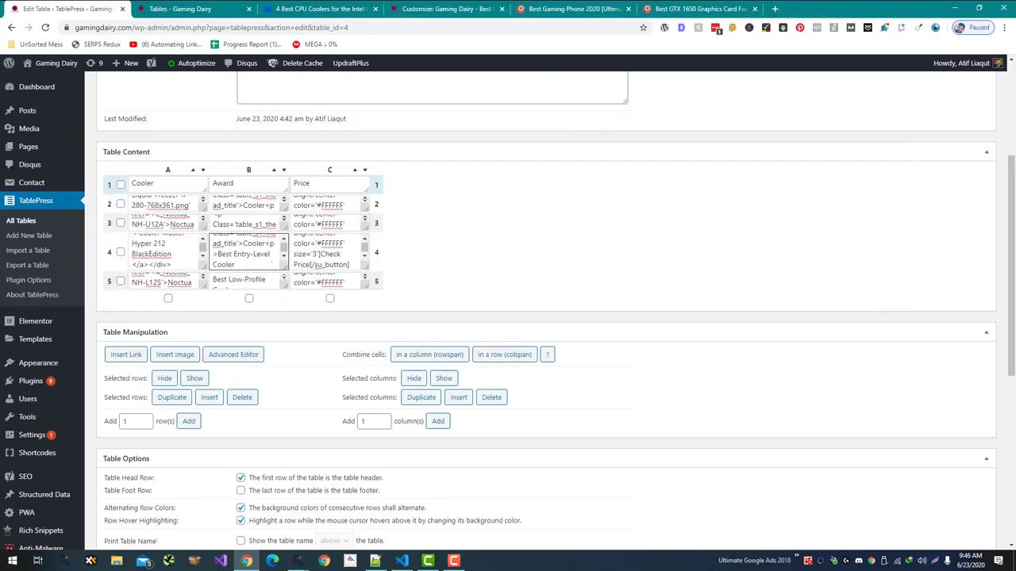
Copy the fourth generated heading code and replace the "Best Low-Profile Cooler" cell of the Award column with it
key("alt+Tab")
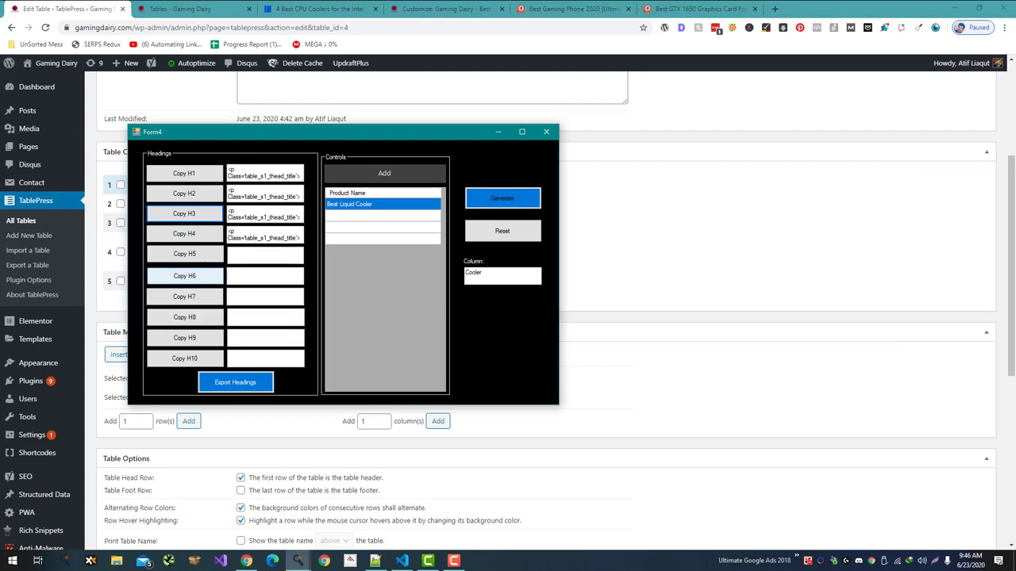
key("alt+Tab")
left_click(265, 280)
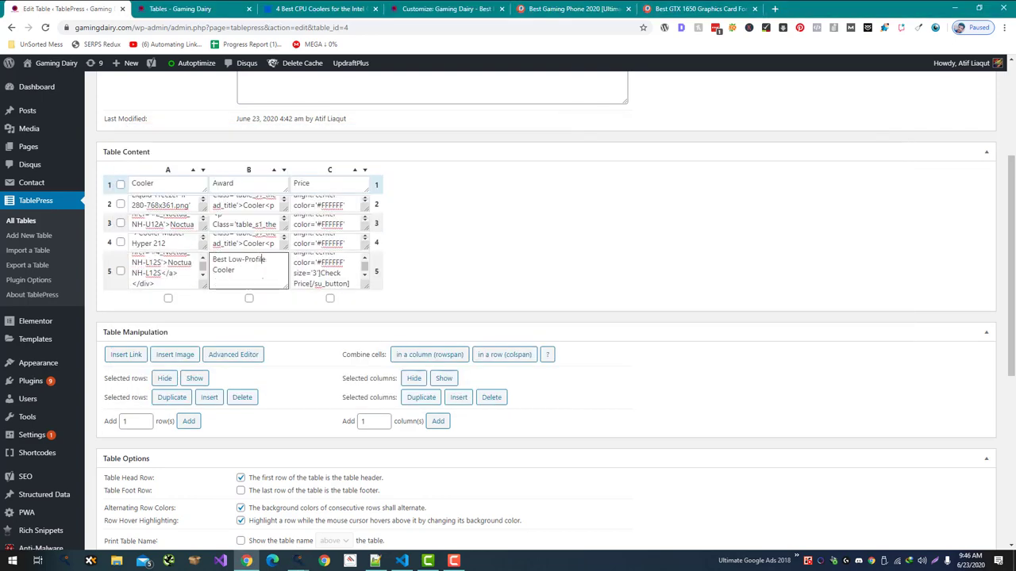
key("ctrl+a")
key("ctrl+v")
Open the Table Generator from the designing app's Heading & Button Creator and copy the no-category table class
scroll(546, 317, "down", 5)
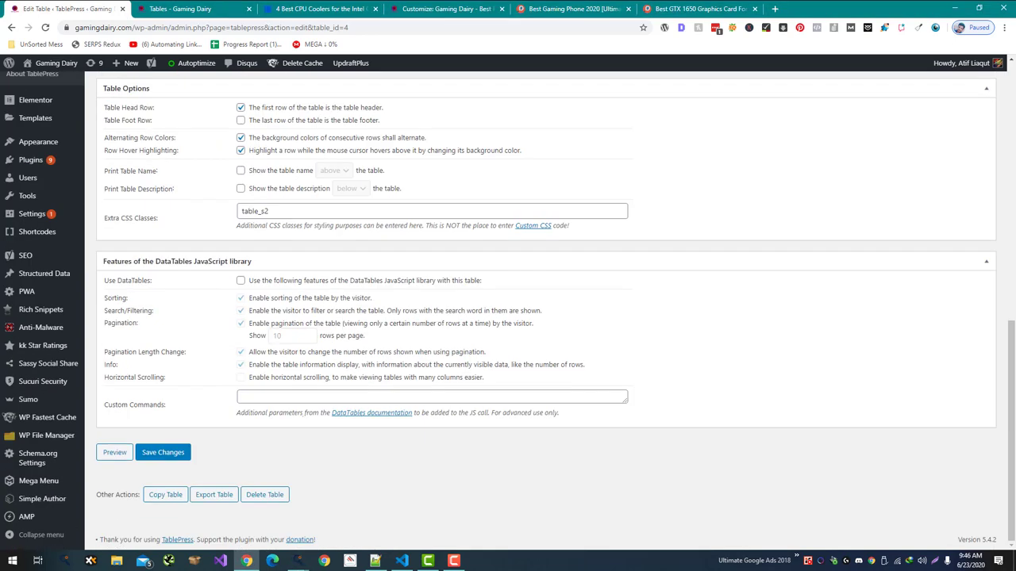
key("alt+Tab")
key("alt+Tab")
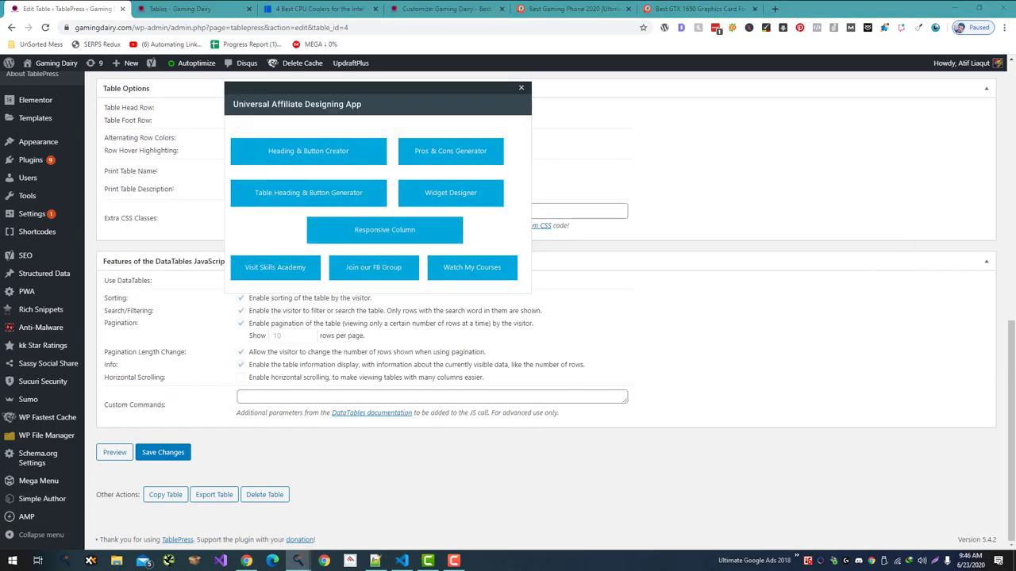
left_click(308, 150)
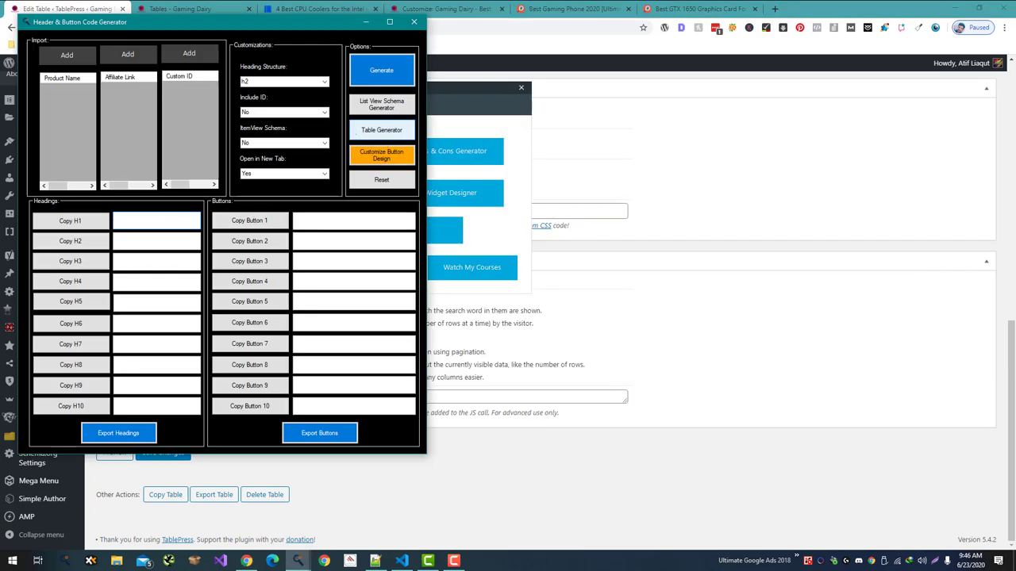
left_click(381, 130)
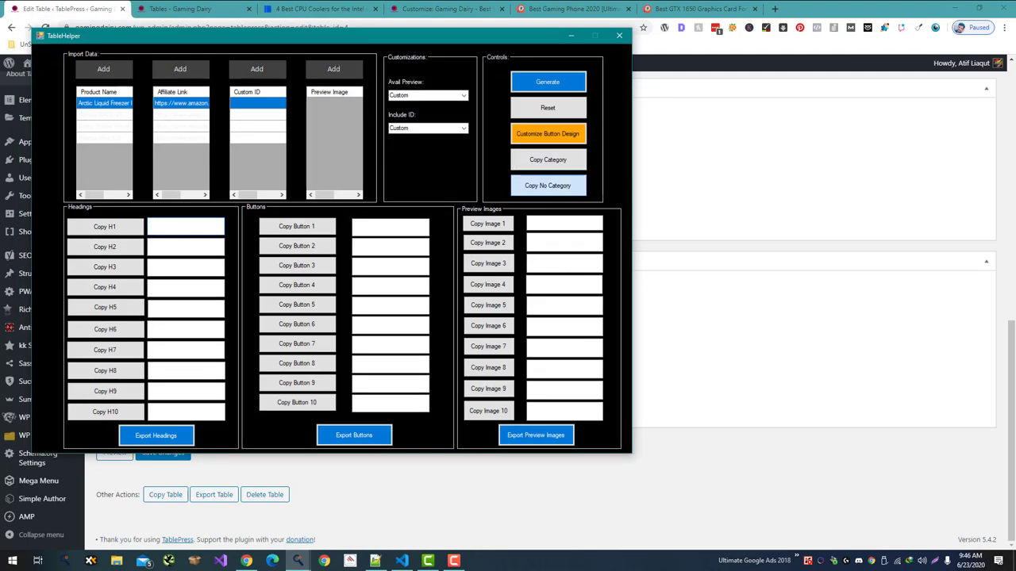
Set the cooler table's extra CSS class to table_s1 and save the changes
key("alt+Tab")
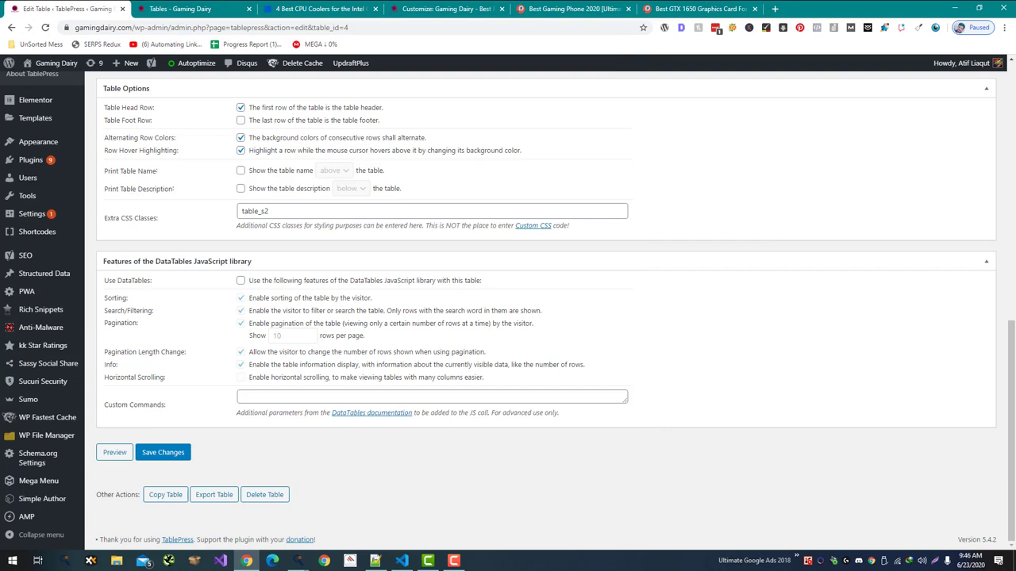
double_click(292, 213)
key("ctrl+v")
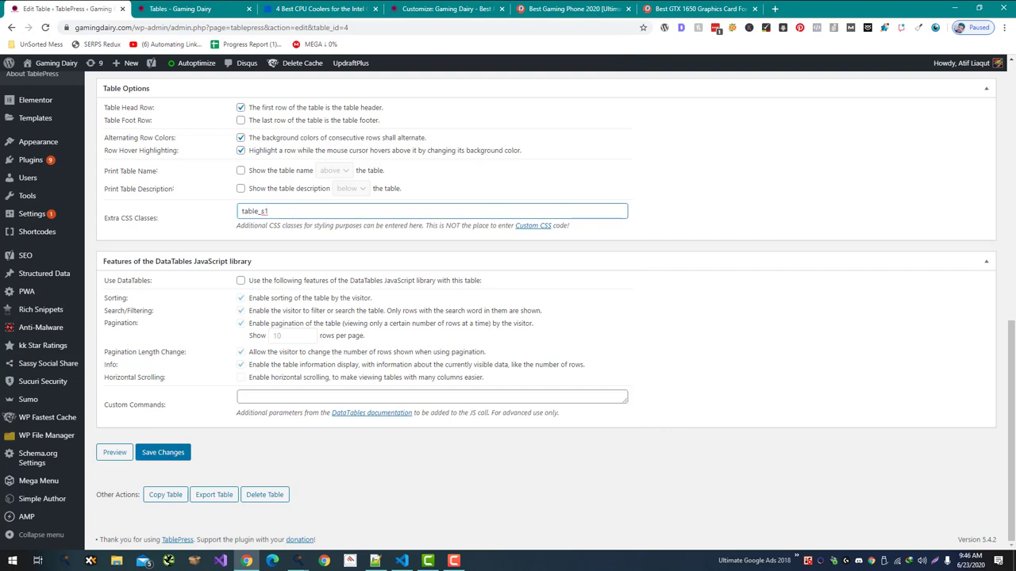
left_click(162, 452)
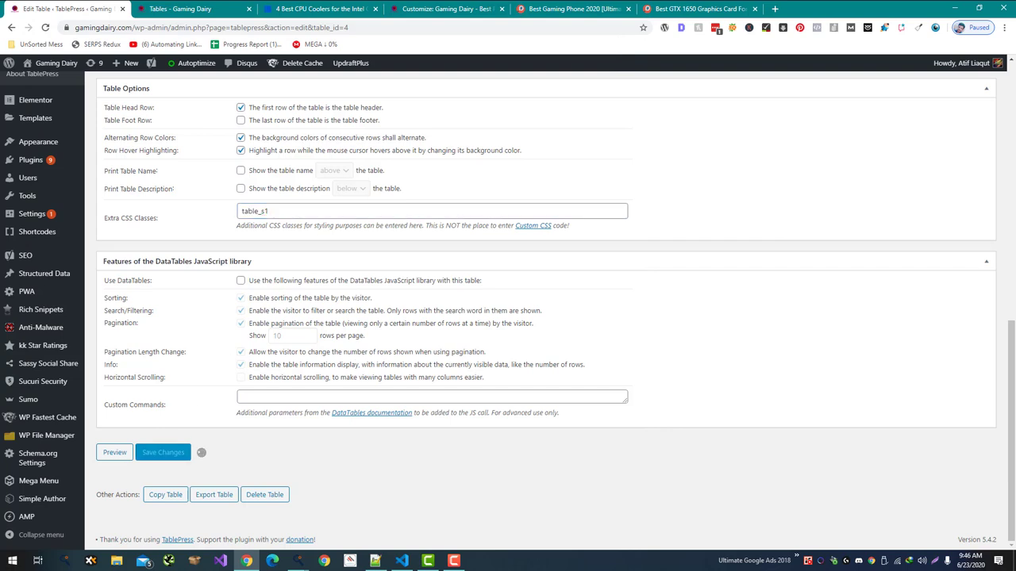
Show the Tables page in the responsive device view, reload it and examine the mobile layout of the rearranged cooler table
left_click(216, 8)
left_click(418, 145)
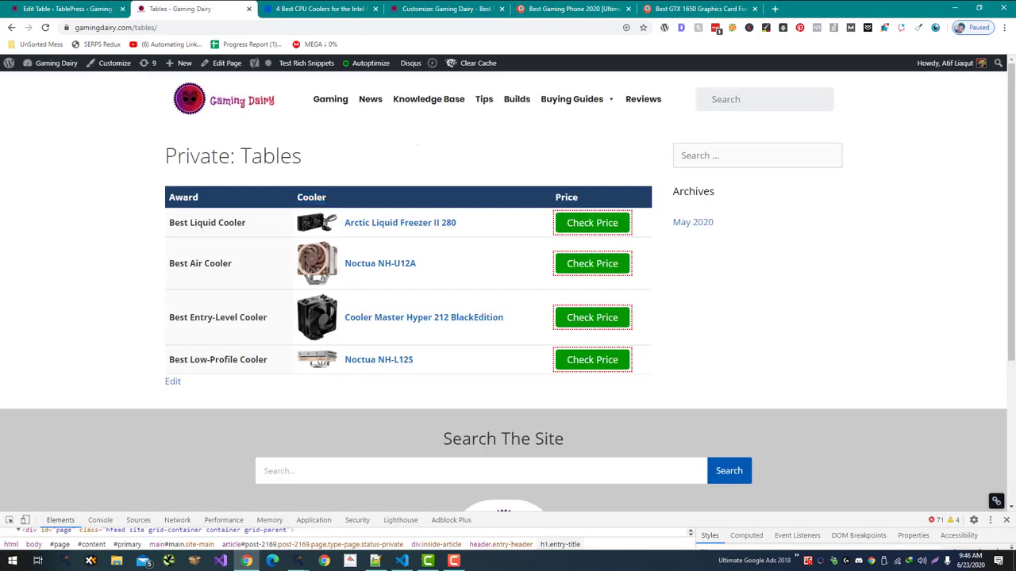
right_click(417, 146)
left_click(493, 416)
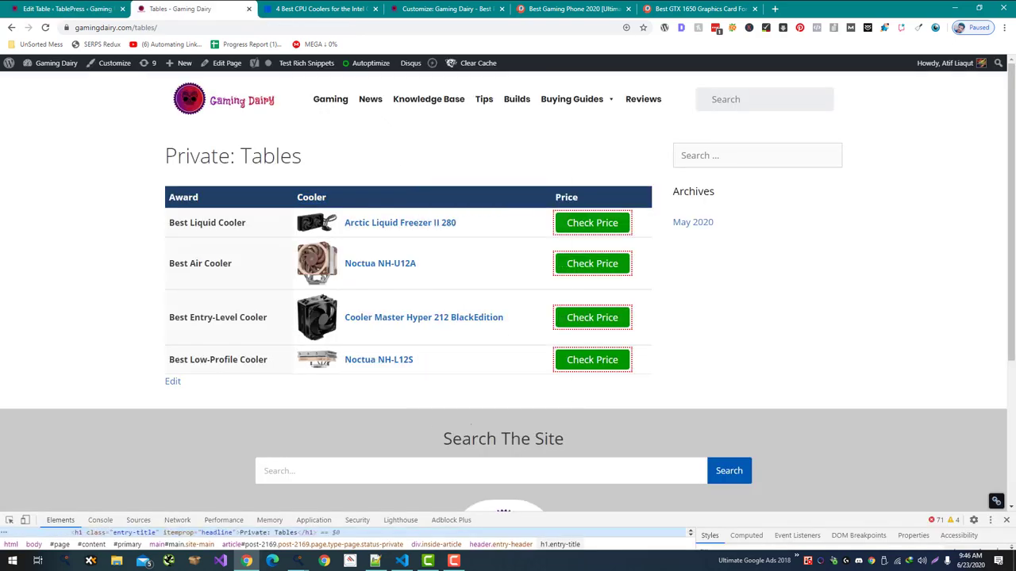
left_click(25, 520)
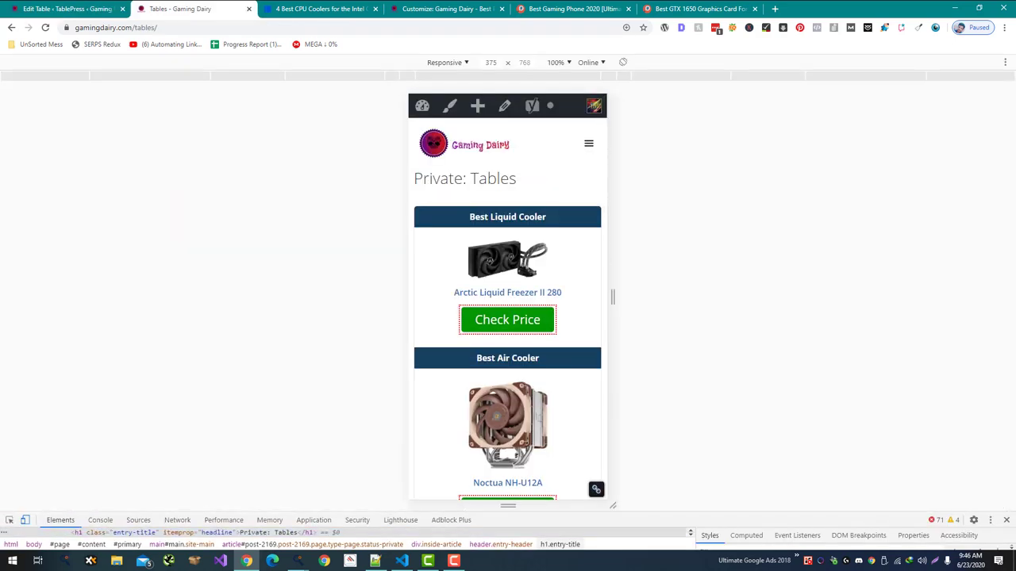
key("F5")
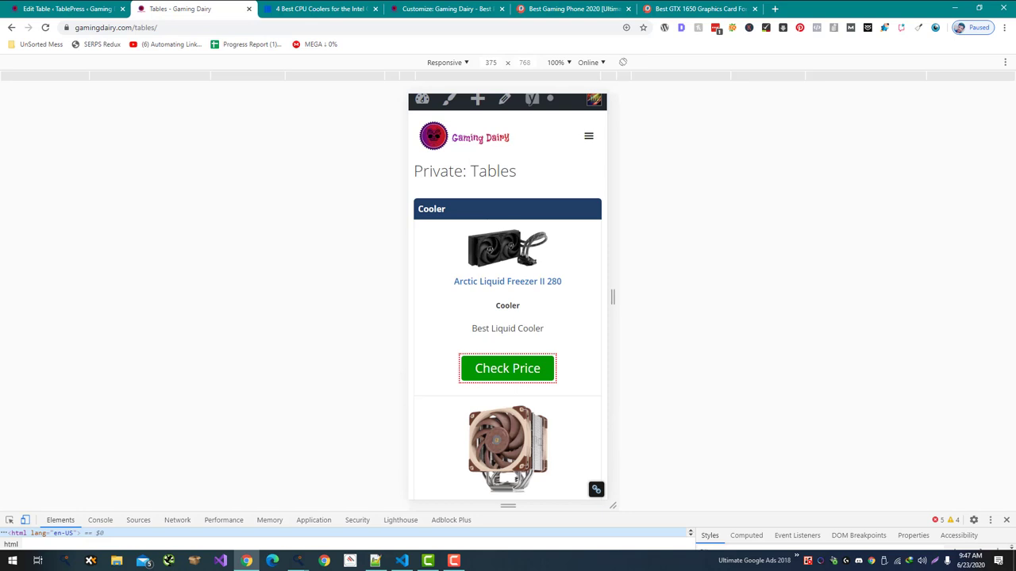
scroll(508, 302, "down", 5)
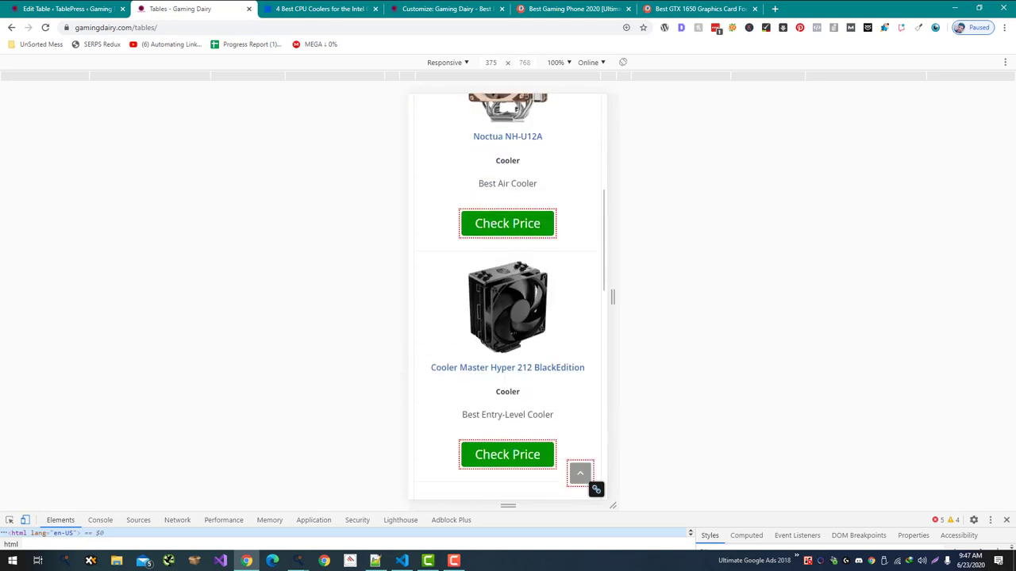
scroll(507, 302, "down", 2)
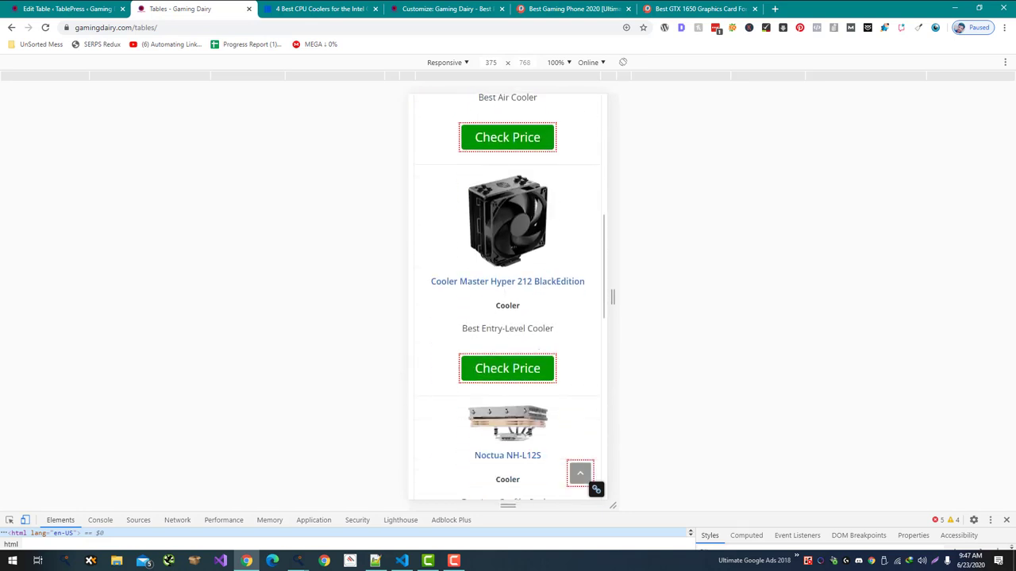
scroll(507, 302, "up", 6)
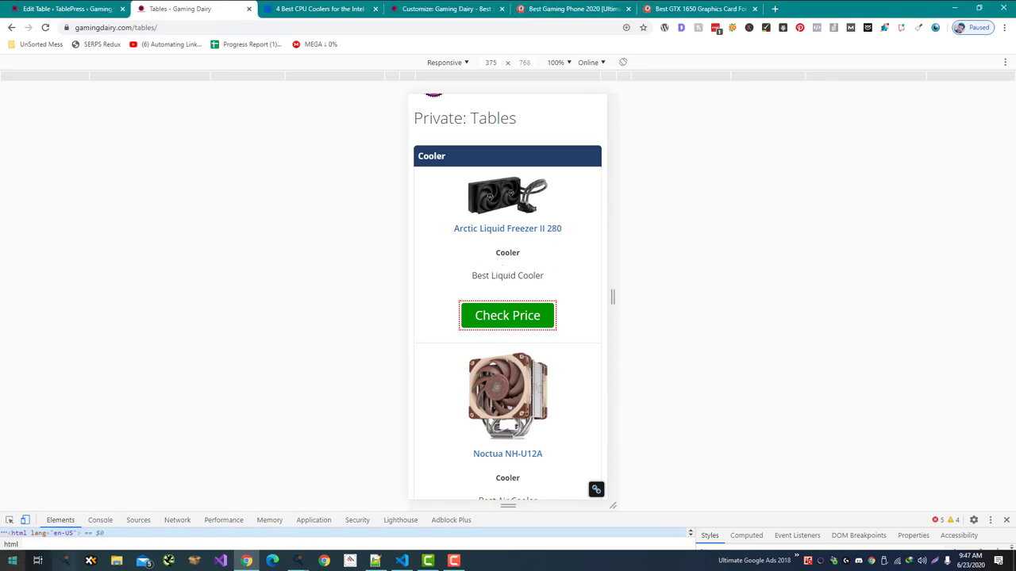
key("ctrl+shift+m")
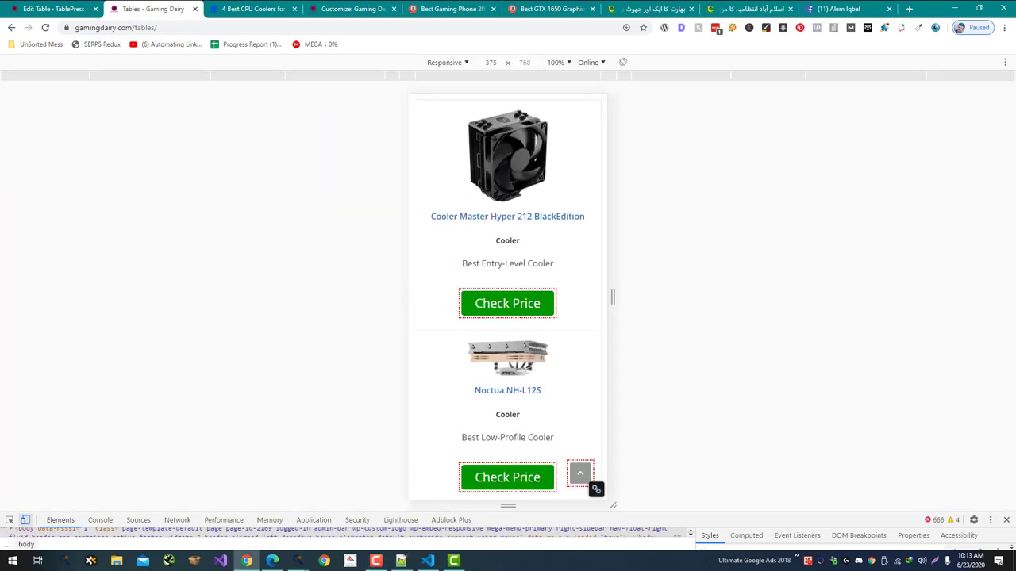
left_click(297, 561)
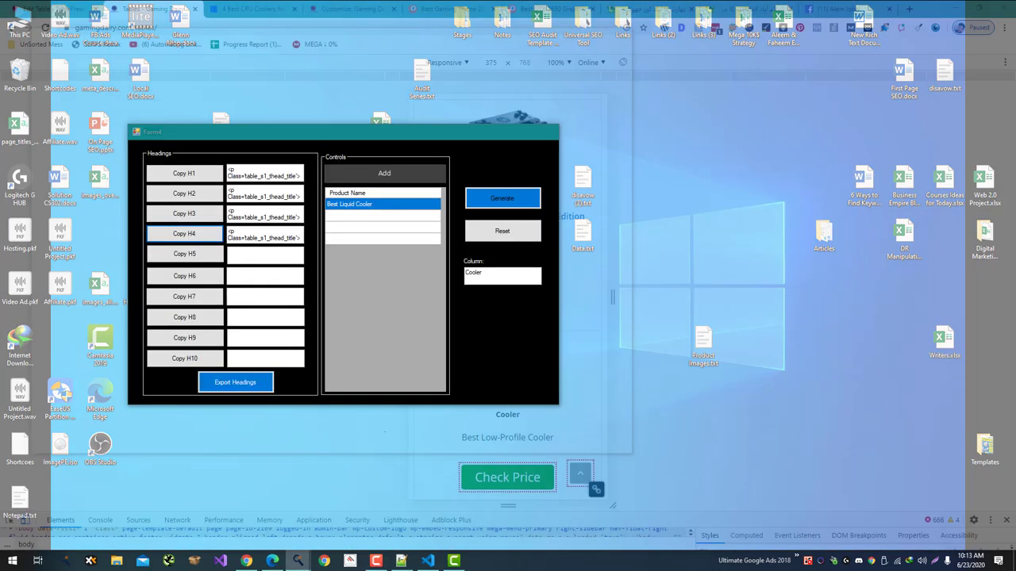
left_click(297, 511)
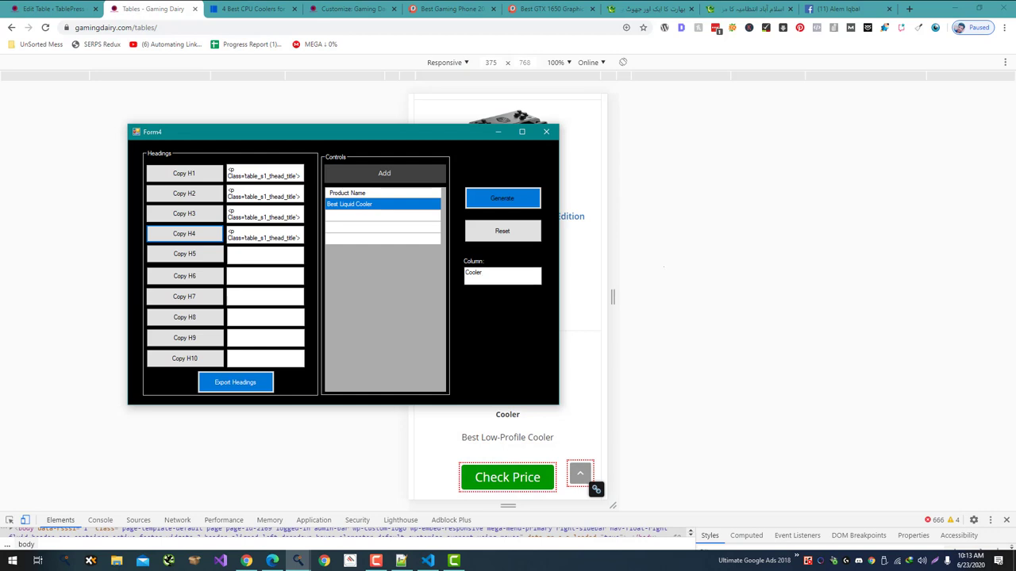
left_click(663, 267)
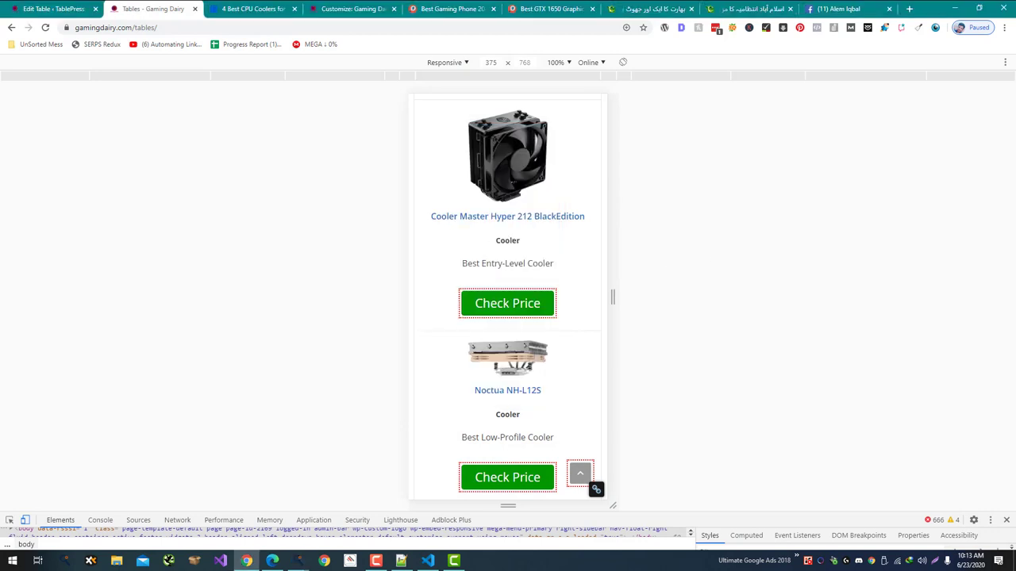
Switch to the designing app's heading generator, set the column name to Award and regenerate the headings
mouse_move(298, 561)
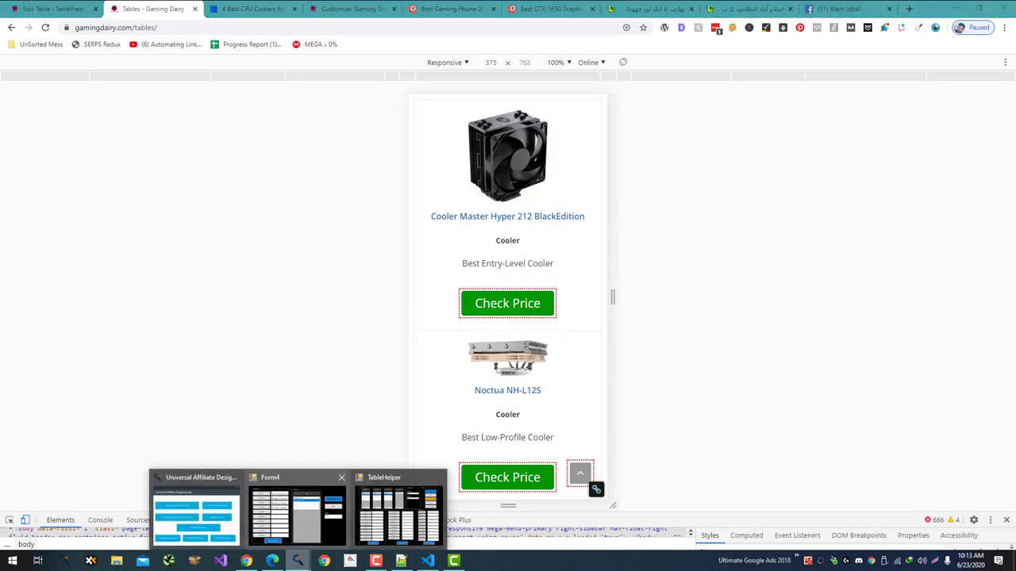
left_click(297, 512)
key("Tab")
type("A")
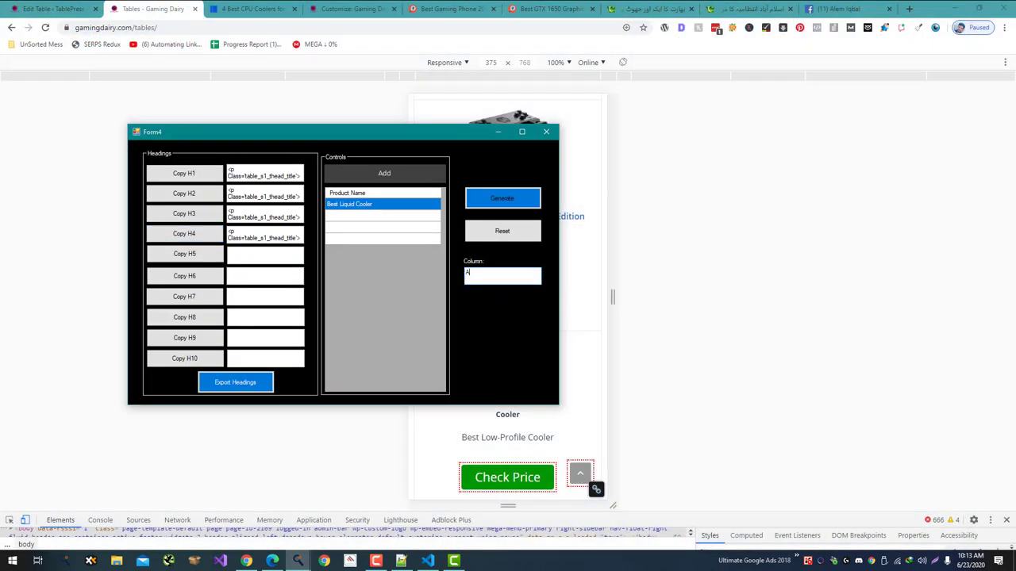
type("ward")
left_click(502, 198)
Copy the first generated heading code and replace the "Best Liquid Cooler" cell of the table's Award column with it
left_click(184, 173)
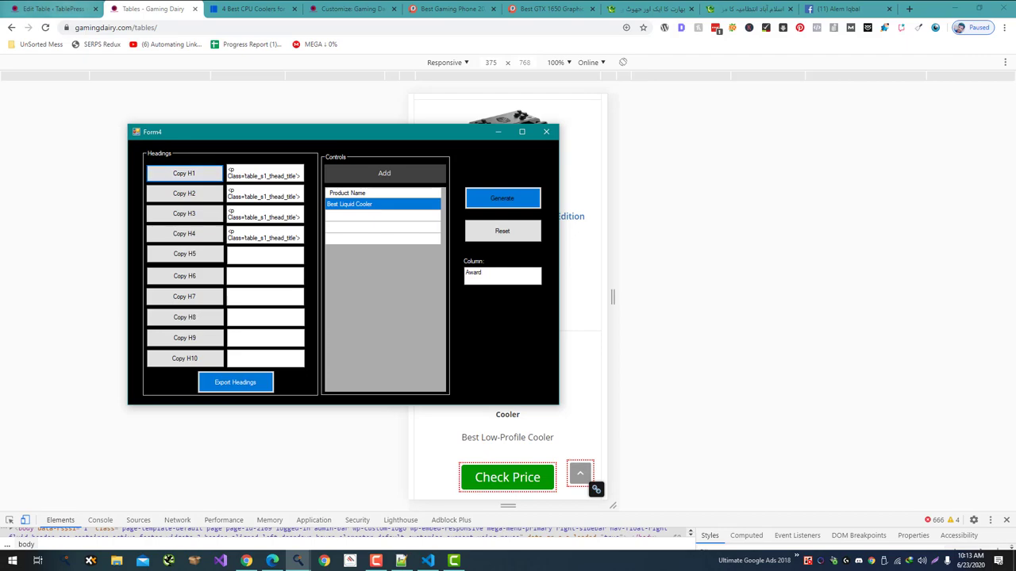
left_click(53, 9)
scroll(508, 302, "up", 8)
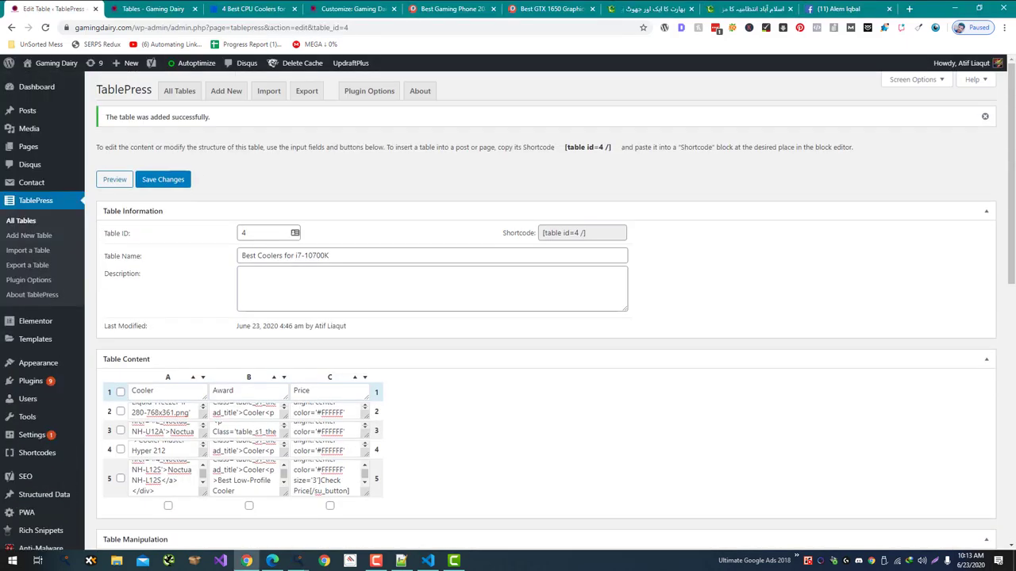
left_click(244, 412)
key("ctrl+a")
key("ctrl+v")
Copy the second generated heading code and replace the "Best Air Cooler" cell of the Award column with it
key("alt+Tab")
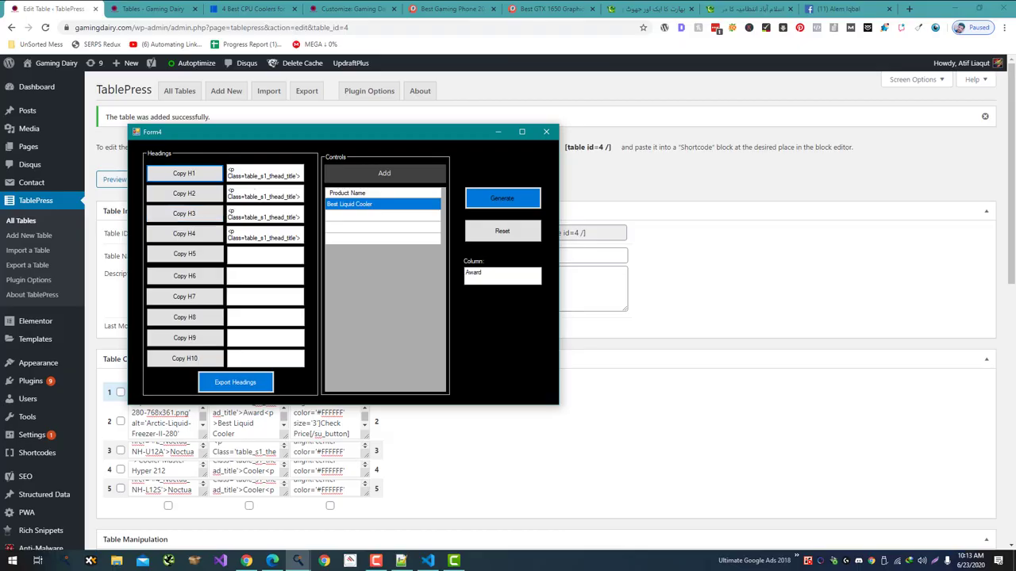
key("Tab")
key("space")
key("alt+Tab")
key("ctrl+v")
Copy the third generated heading code and replace the "Best Entry-Level Cooler" cell of the Award column with it
key("alt+Tab")
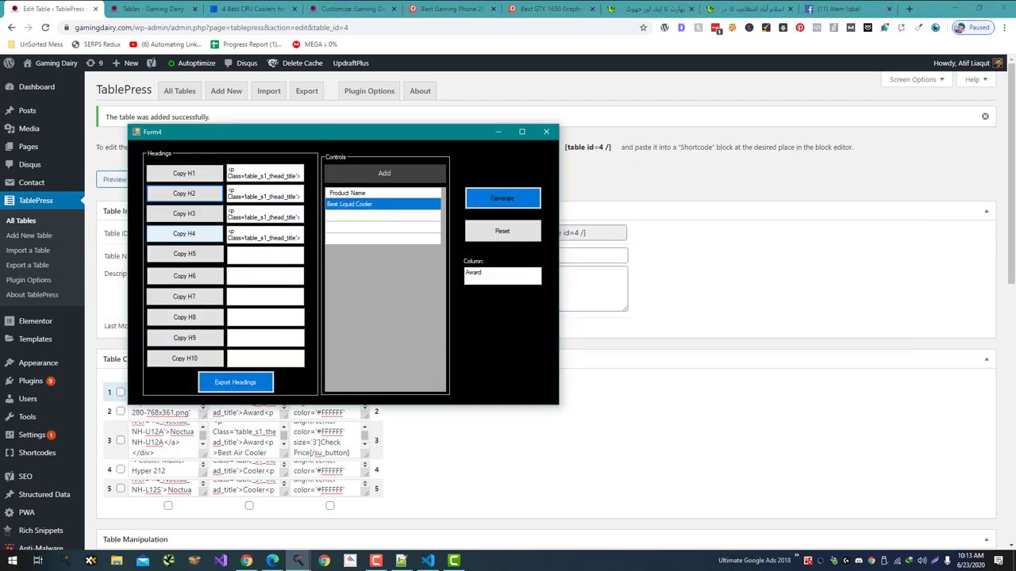
key("Tab")
key("space")
key("alt+Tab")
key("ctrl+v")
Copy the fourth regenerated heading code and replace the "Best Low-Profile Cooler" cell of the Award column with it
key("alt+Tab")
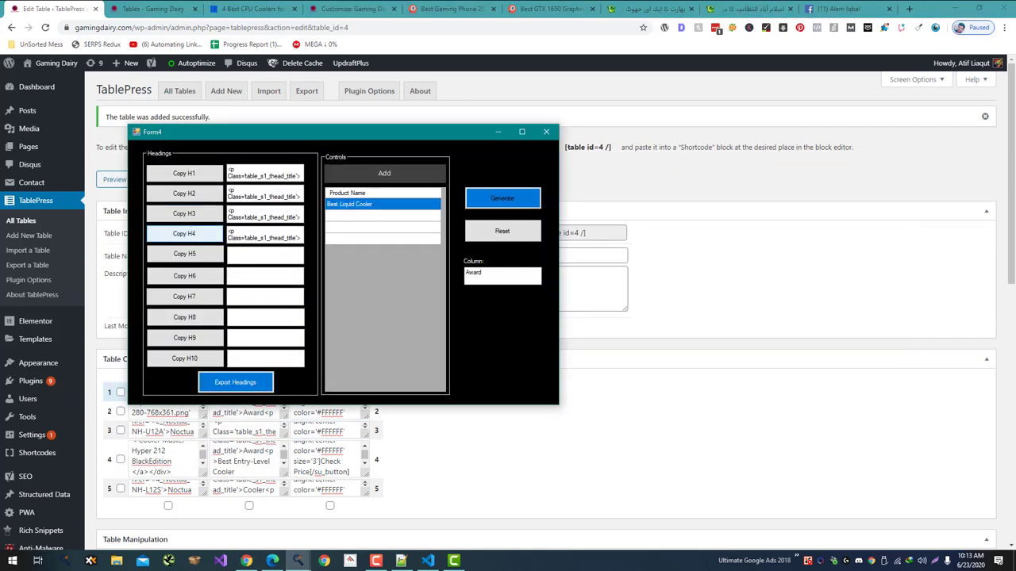
key("space")
key("alt+Tab")
key("ctrl+v")
Check the replaced heading codes in the Award column's cells and save the table changes
left_click(262, 449)
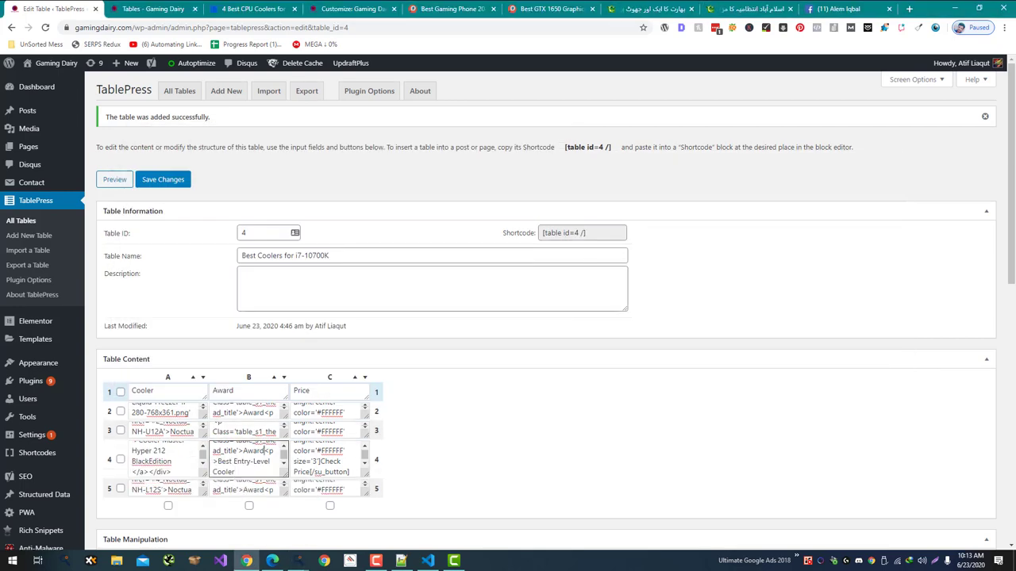
left_click(240, 432)
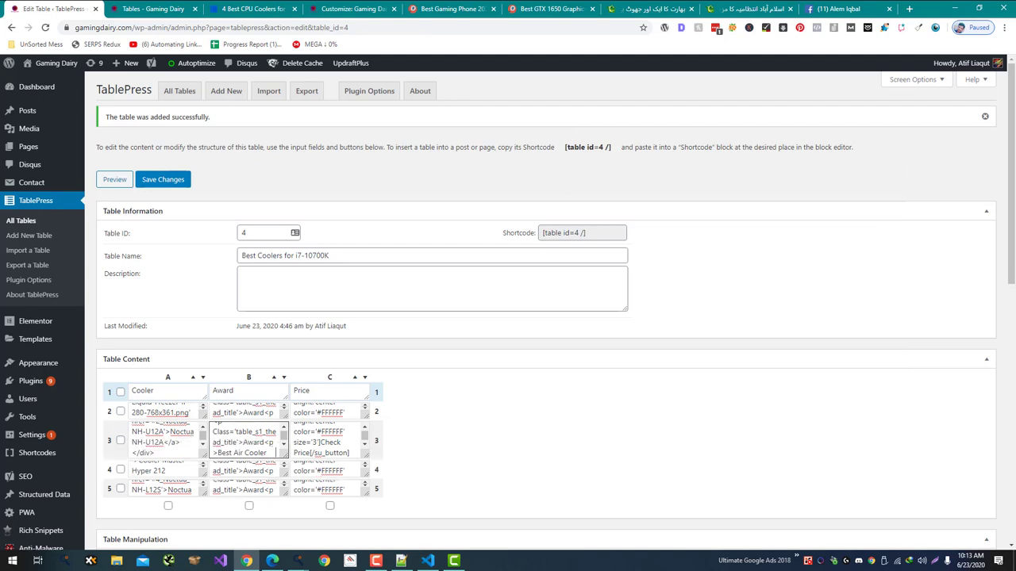
left_click(264, 413)
scroll(261, 431, "down", 7)
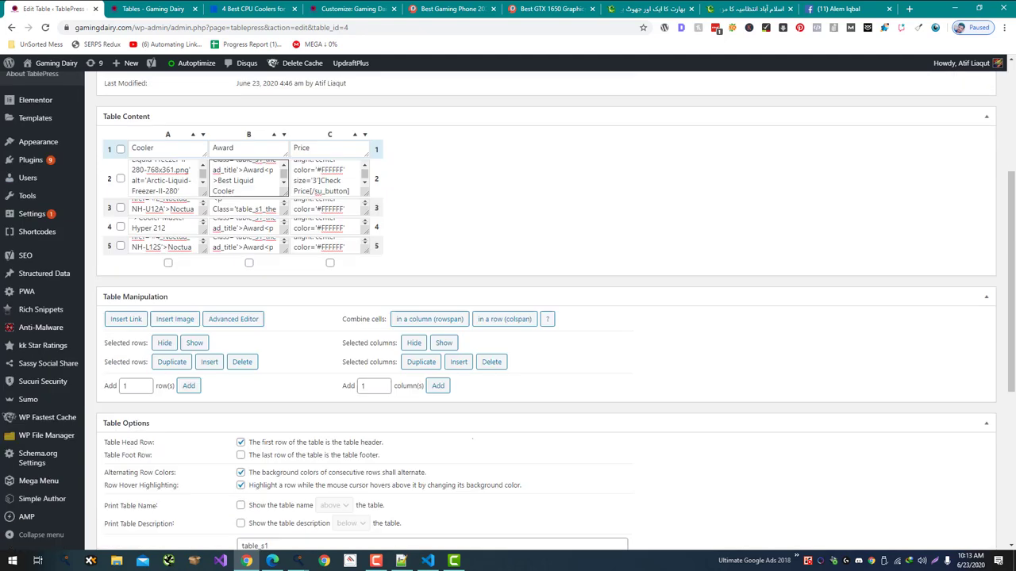
left_click(163, 453)
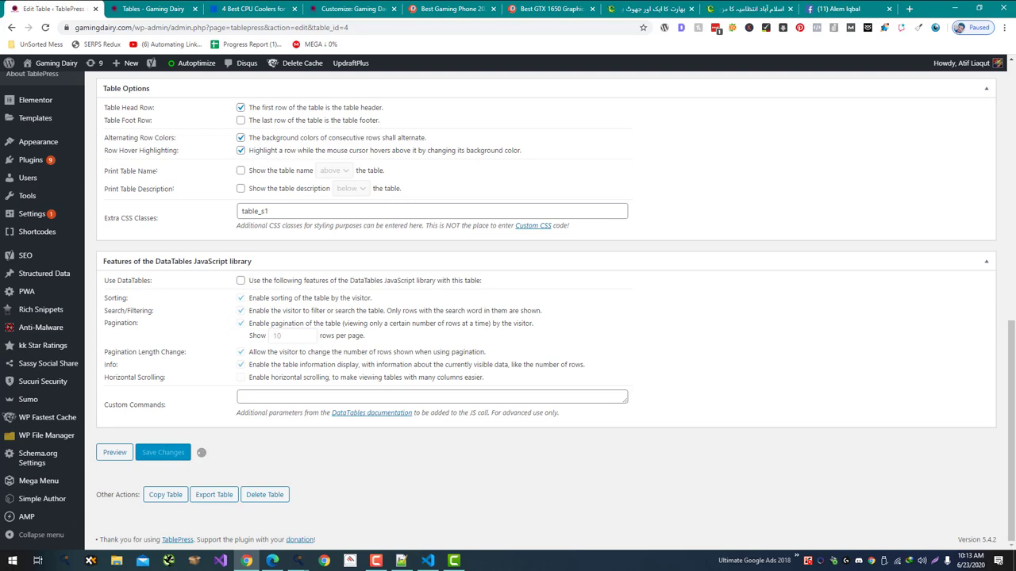
Reload the private Tables page and examine the award headings in the cooler table's mobile layout
left_click(153, 9)
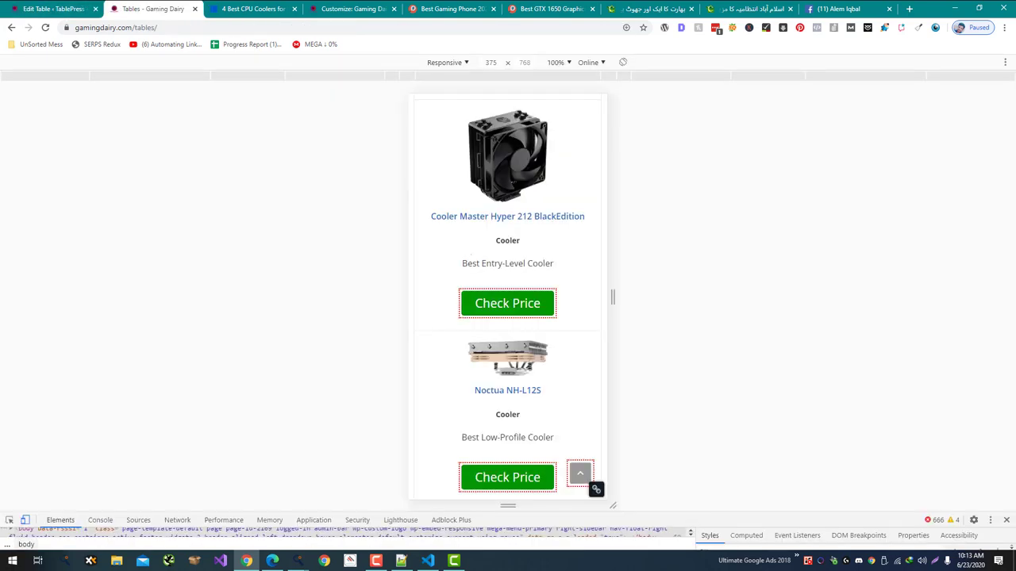
scroll(507, 297, "down", 2)
scroll(507, 298, "up", 1)
key("F5")
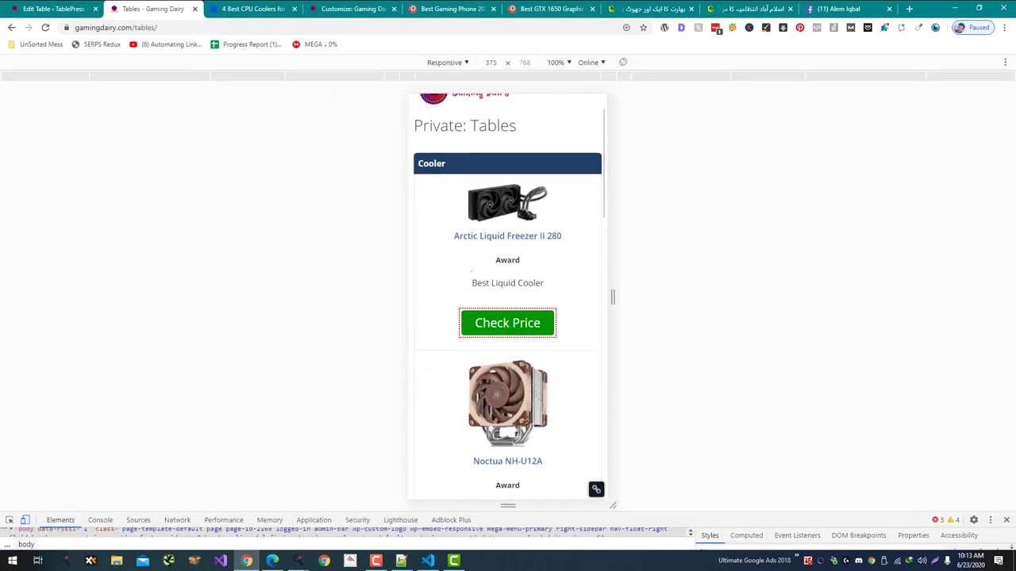
scroll(507, 298, "down", 10)
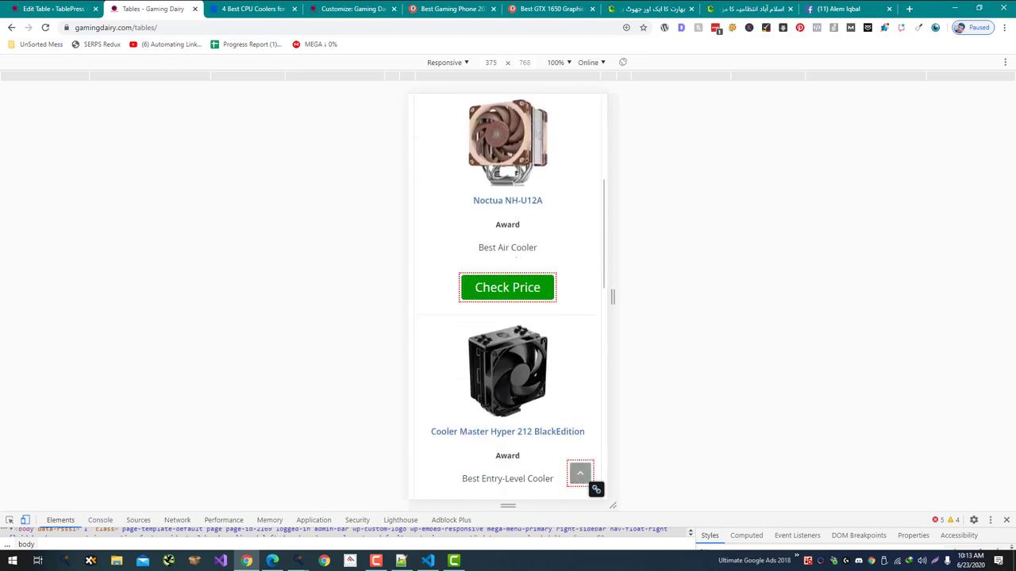
left_click(579, 474)
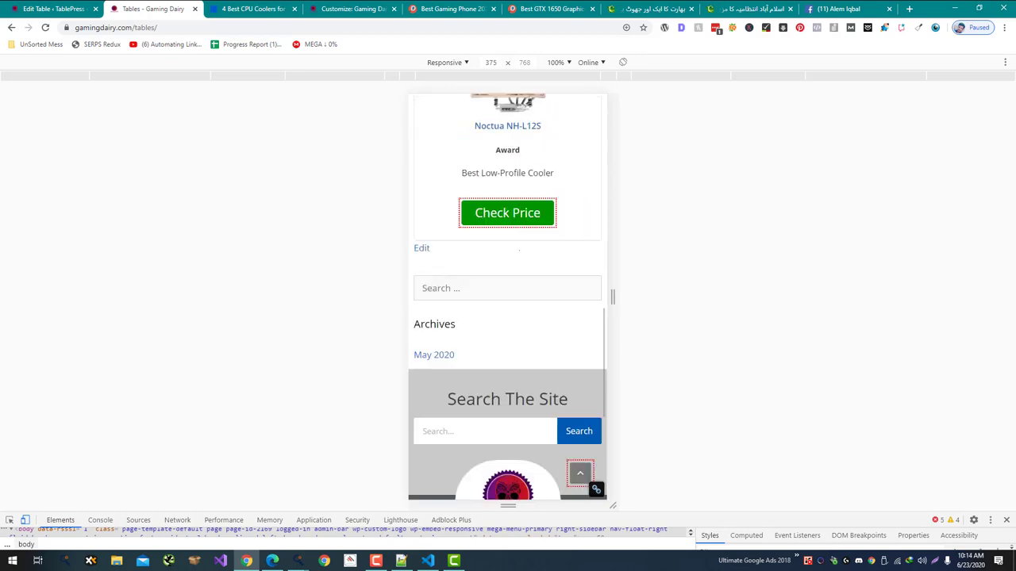